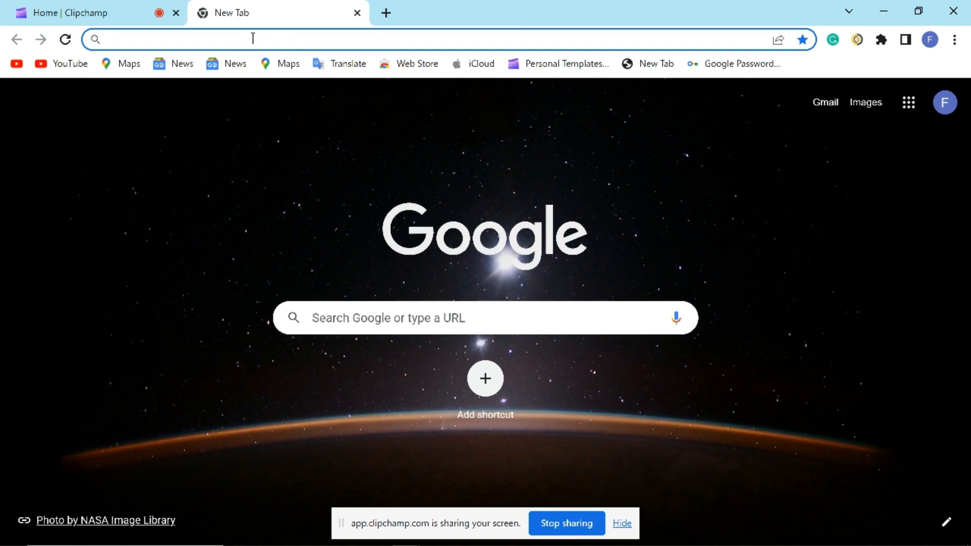
Step: Open the pictory.ai website and go to its pricing page
{"action": "left_click", "coordinate": [260, 35]}
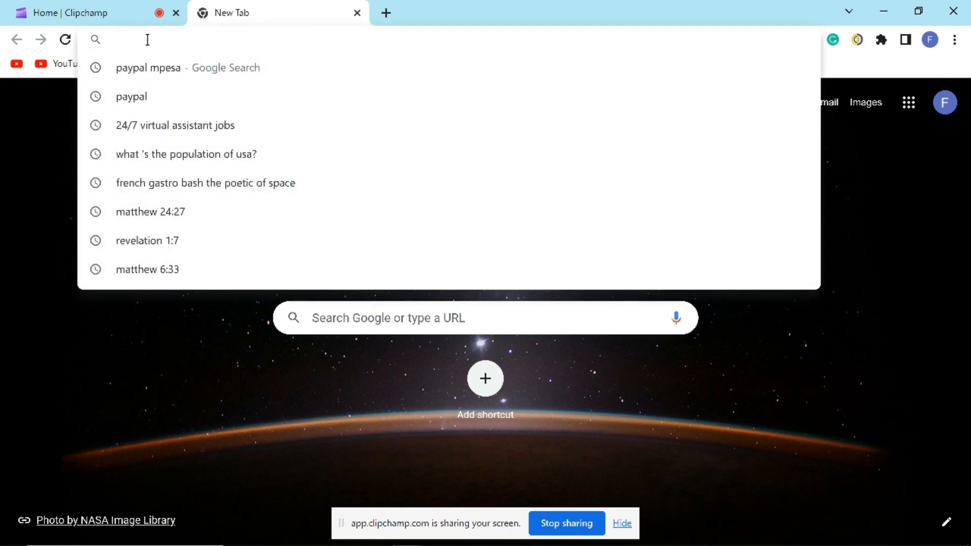
{"action": "type", "text": "pictory.ai"}
{"action": "left_click", "coordinate": [260, 61]}
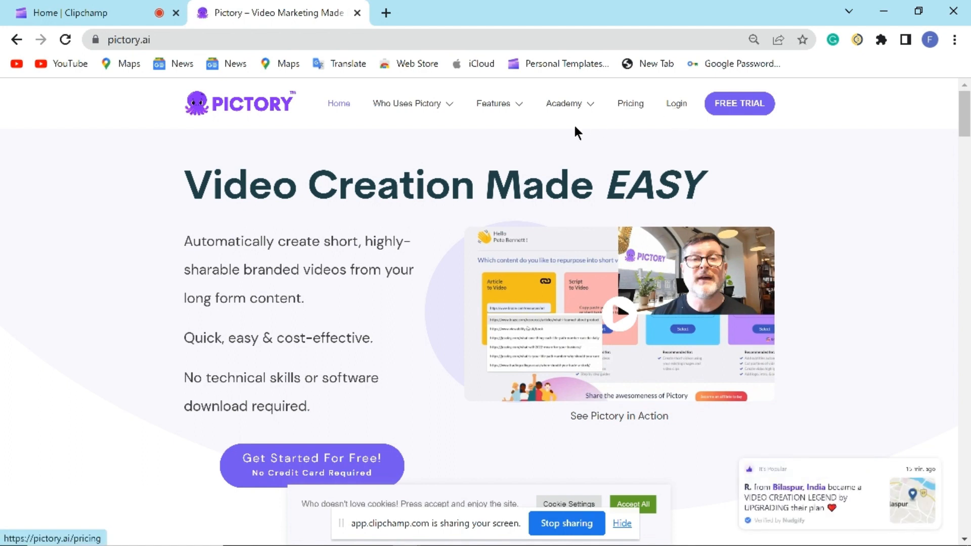
{"action": "mouse_move", "coordinate": [389, 109]}
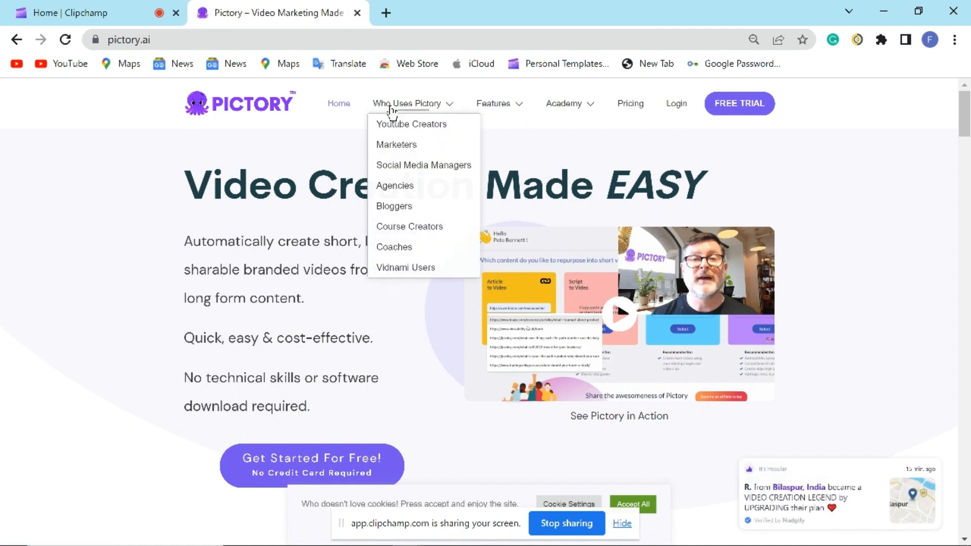
{"action": "left_click", "coordinate": [626, 107]}
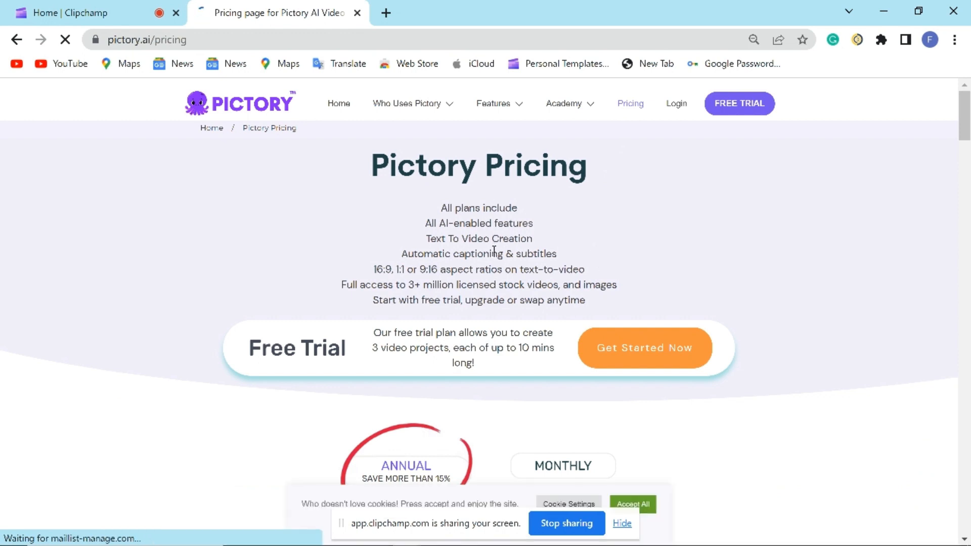
Step: Switch the pricing to monthly billing and examine the prices and features of the Standard, Premium and Enterprise plans
{"action": "scroll", "coordinate": [470, 268], "scroll_direction": "down", "scroll_amount": 5}
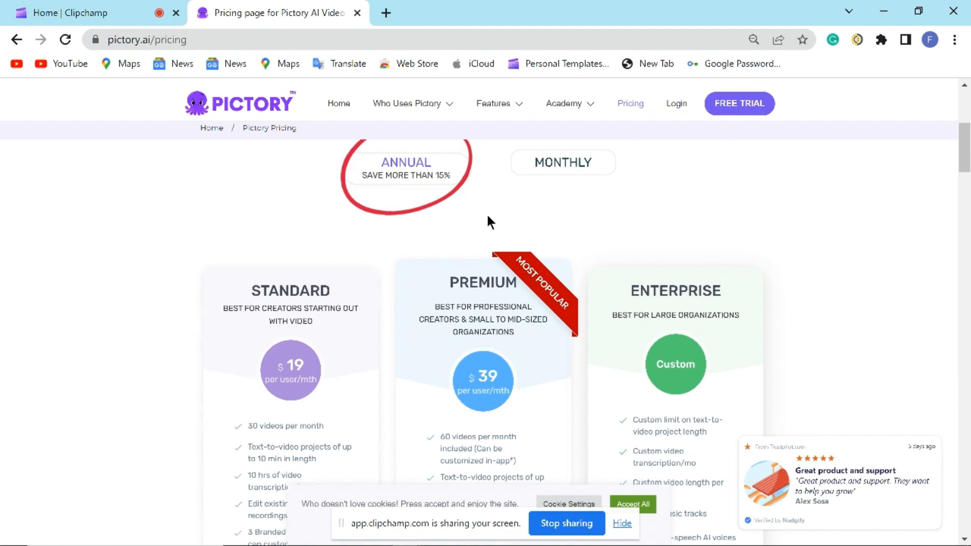
{"action": "scroll", "coordinate": [459, 234], "scroll_direction": "up", "scroll_amount": 5}
{"action": "scroll", "coordinate": [411, 350], "scroll_direction": "down", "scroll_amount": 5}
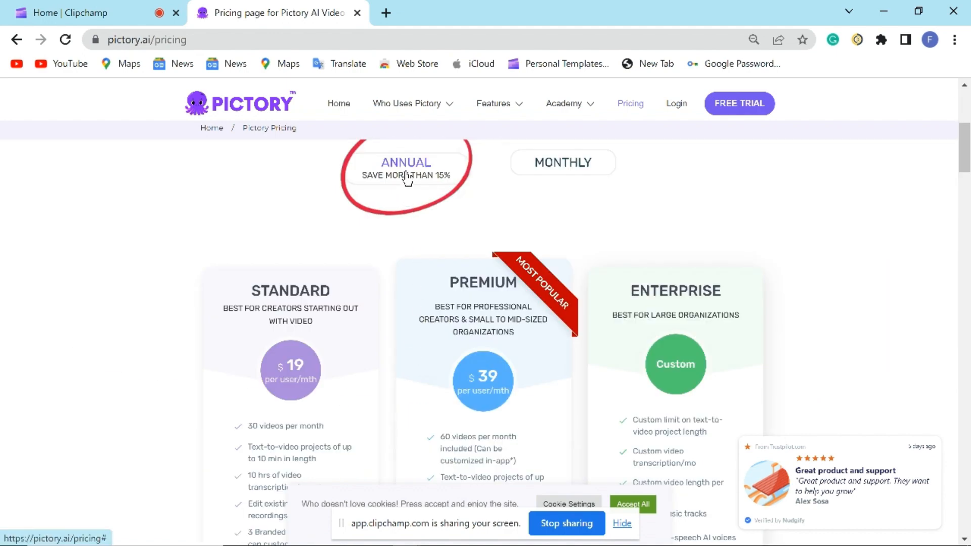
{"action": "left_click", "coordinate": [553, 172]}
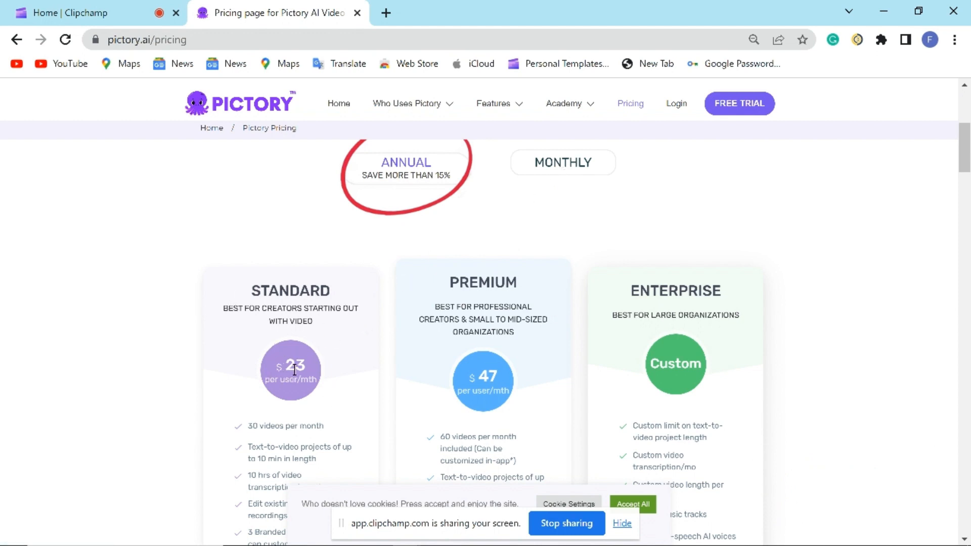
{"action": "scroll", "coordinate": [293, 359], "scroll_direction": "down", "scroll_amount": 5}
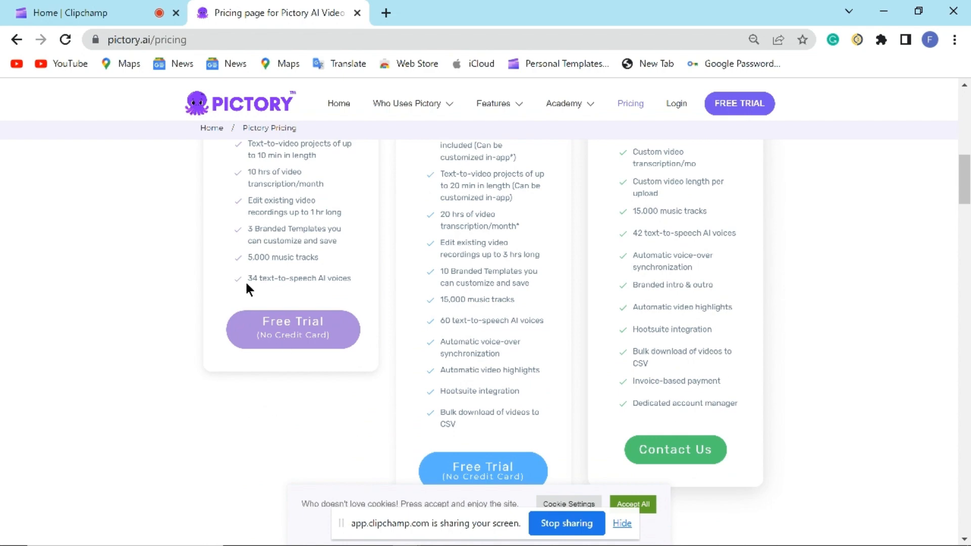
{"action": "scroll", "coordinate": [246, 284], "scroll_direction": "up", "scroll_amount": 5}
{"action": "scroll", "coordinate": [228, 375], "scroll_direction": "down", "scroll_amount": 5}
{"action": "scroll", "coordinate": [192, 286], "scroll_direction": "up", "scroll_amount": 5}
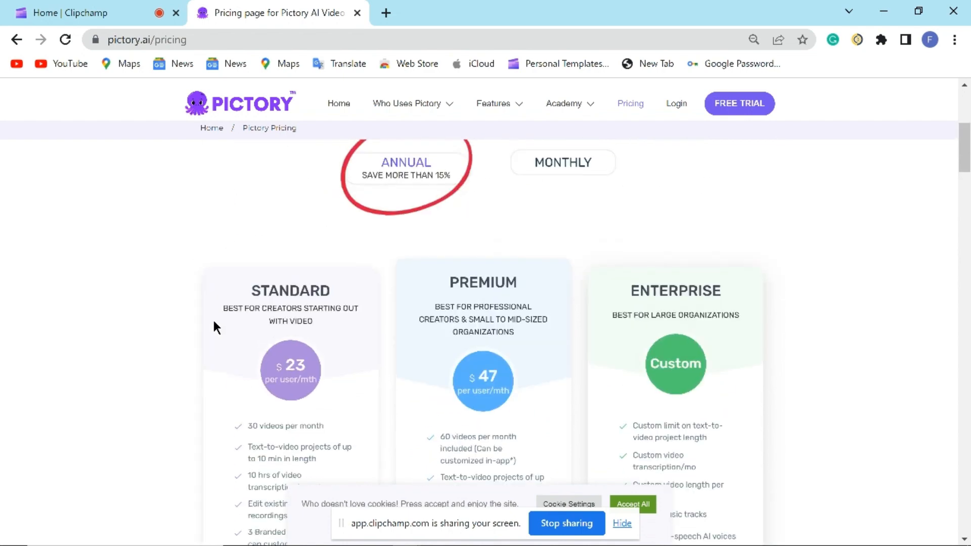
{"action": "scroll", "coordinate": [240, 365], "scroll_direction": "up", "scroll_amount": 5}
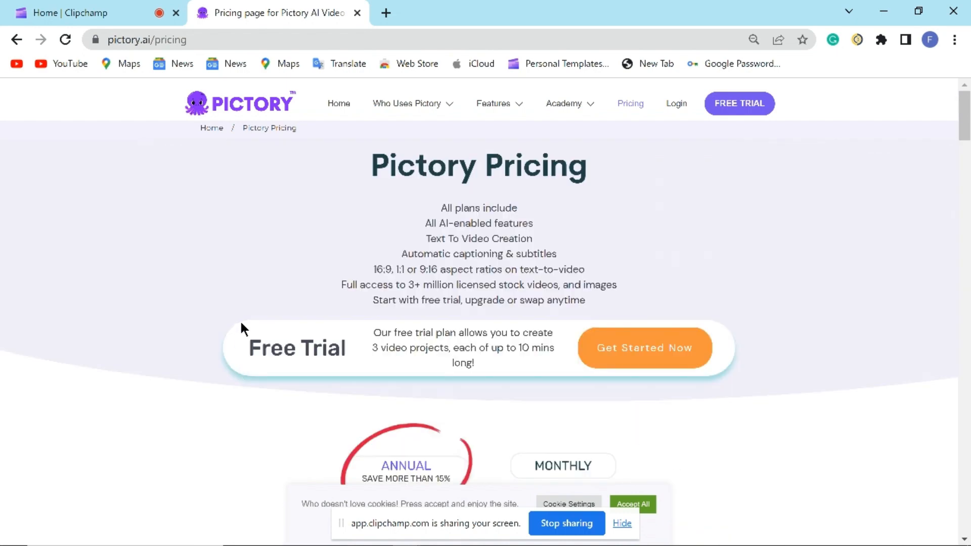
{"action": "scroll", "coordinate": [241, 324], "scroll_direction": "down", "scroll_amount": 5}
{"action": "scroll", "coordinate": [247, 314], "scroll_direction": "up", "scroll_amount": 5}
{"action": "scroll", "coordinate": [249, 306], "scroll_direction": "down", "scroll_amount": 10}
{"action": "scroll", "coordinate": [255, 232], "scroll_direction": "up", "scroll_amount": 5}
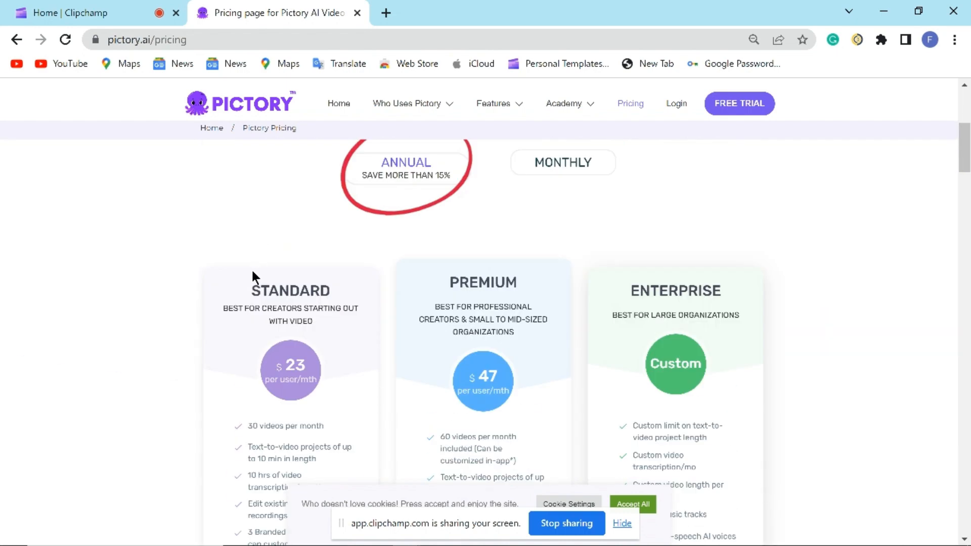
{"action": "scroll", "coordinate": [221, 384], "scroll_direction": "down", "scroll_amount": 5}
{"action": "scroll", "coordinate": [222, 374], "scroll_direction": "up", "scroll_amount": 5}
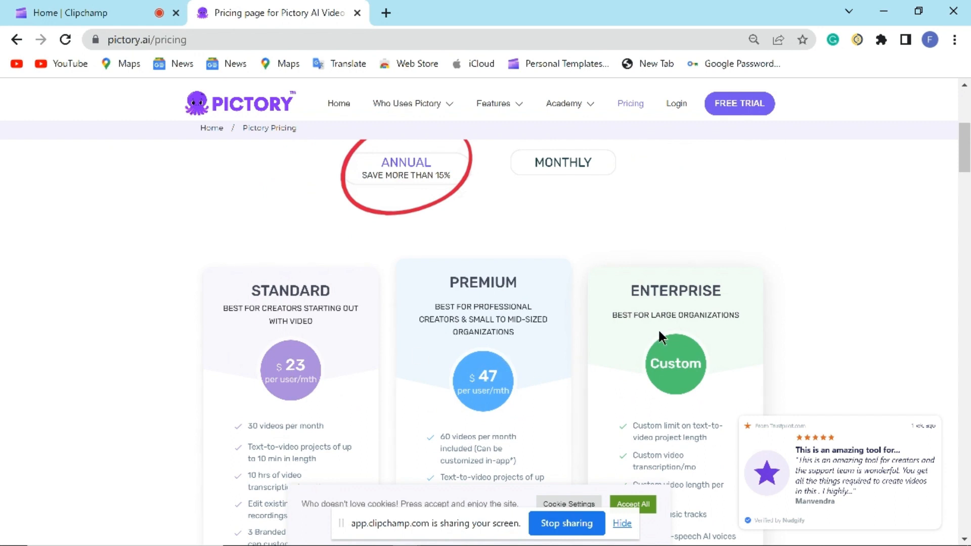
{"action": "scroll", "coordinate": [675, 354], "scroll_direction": "down", "scroll_amount": 6}
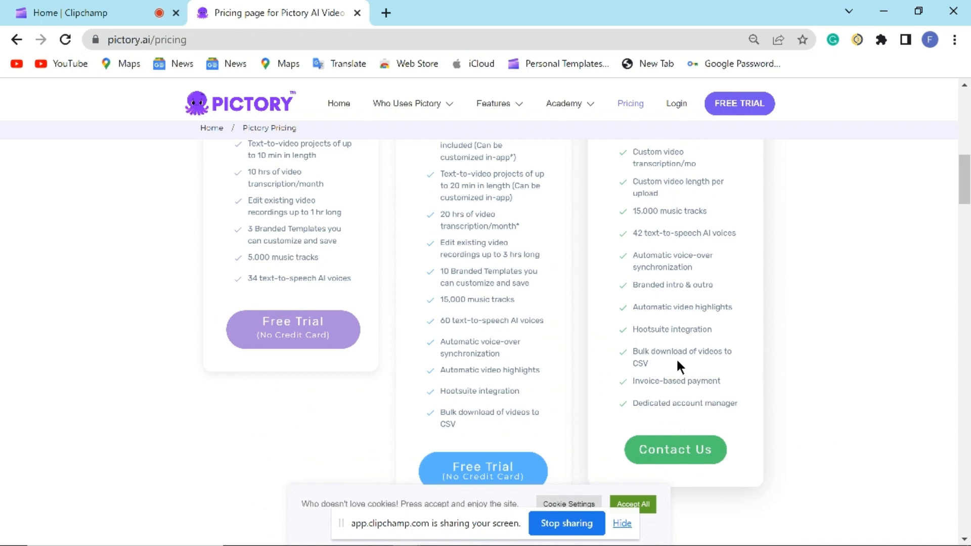
Step: Switch the pricing back to annual billing and compare the prices and feature lists of the three plans
{"action": "scroll", "coordinate": [541, 319], "scroll_direction": "up", "scroll_amount": 6}
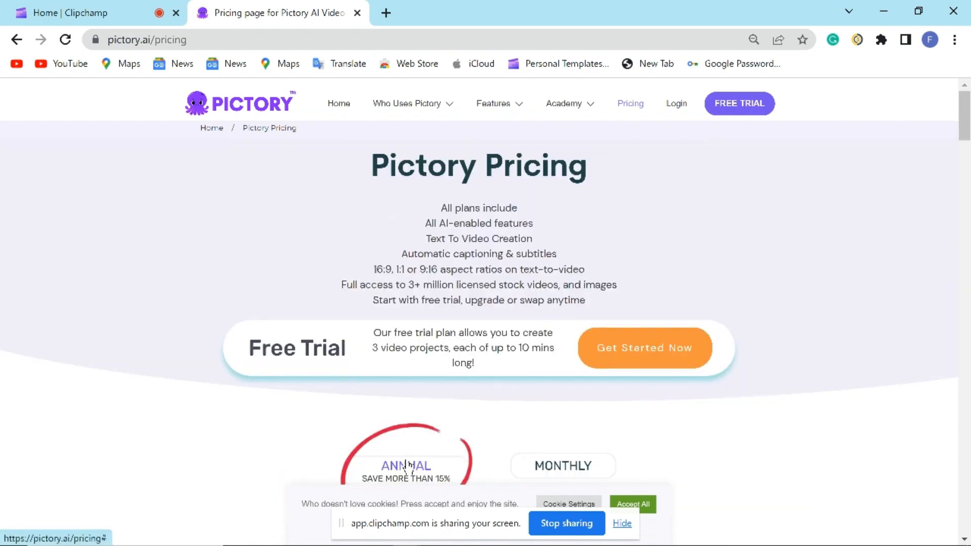
{"action": "scroll", "coordinate": [397, 380], "scroll_direction": "down", "scroll_amount": 6}
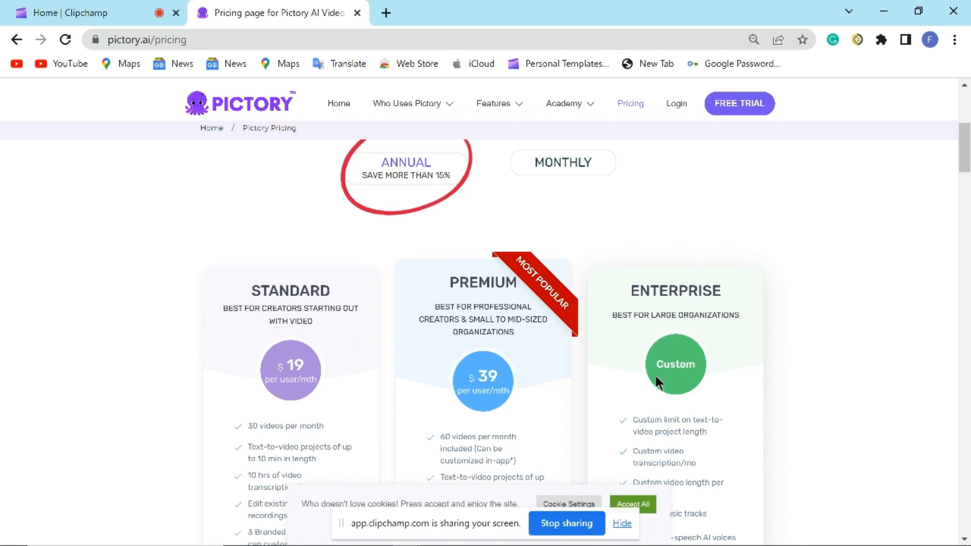
{"action": "scroll", "coordinate": [506, 351], "scroll_direction": "down", "scroll_amount": 6}
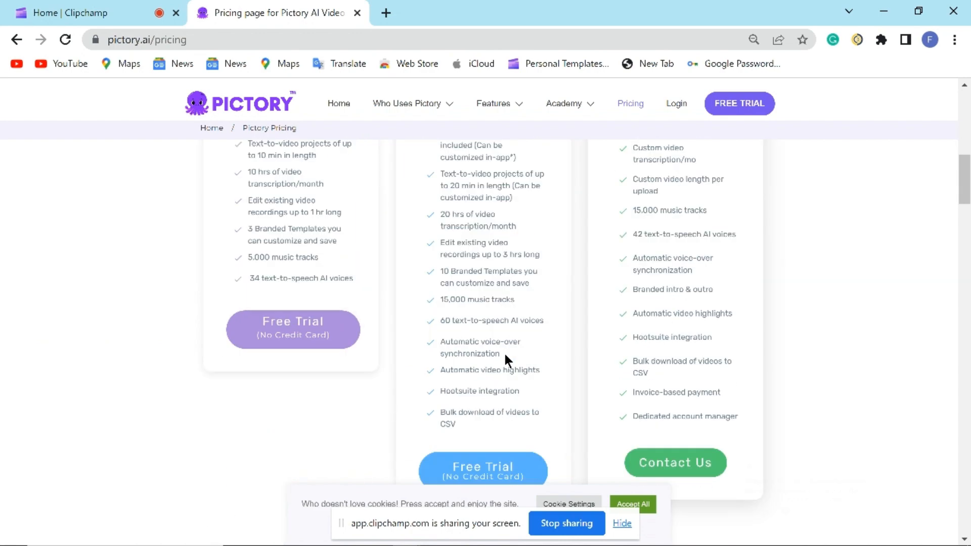
{"action": "scroll", "coordinate": [450, 316], "scroll_direction": "up", "scroll_amount": 6}
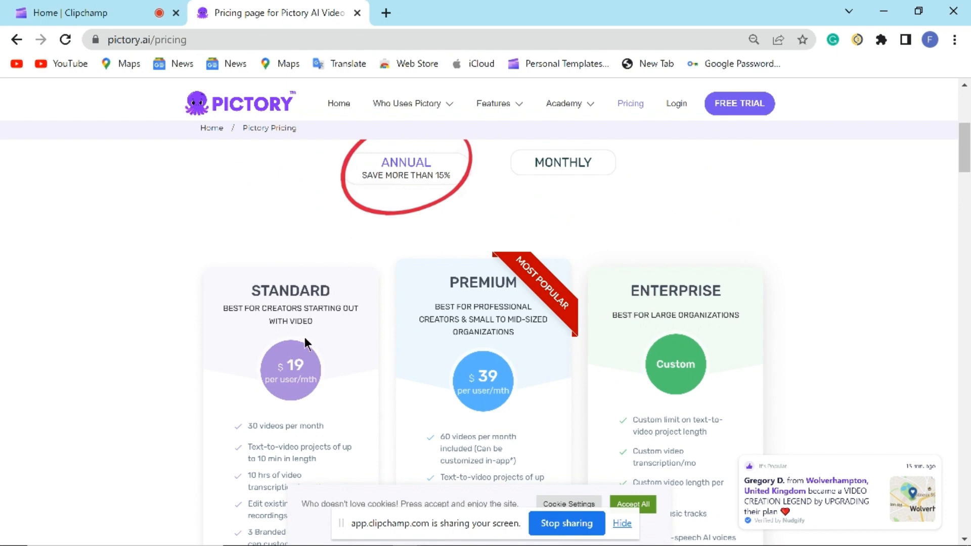
{"action": "scroll", "coordinate": [322, 401], "scroll_direction": "down", "scroll_amount": 6}
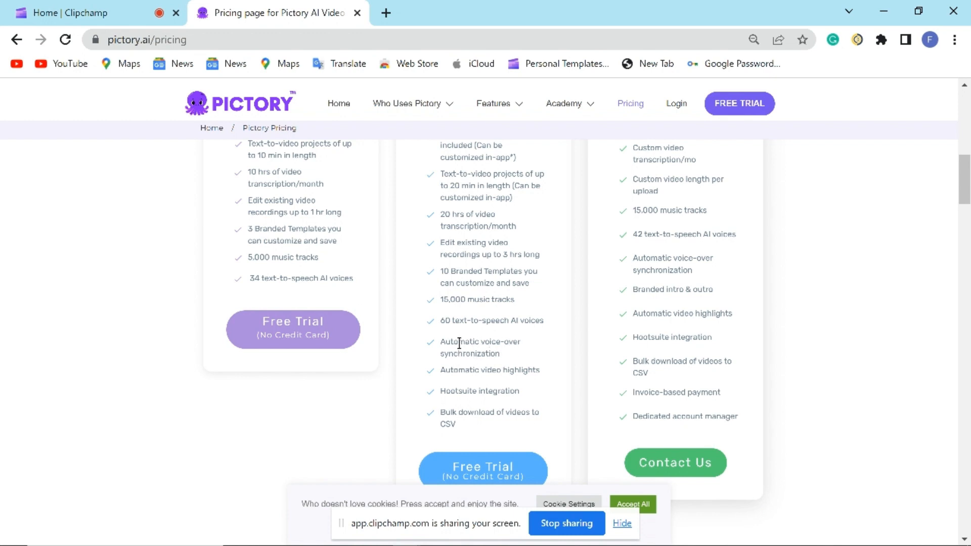
{"action": "scroll", "coordinate": [424, 357], "scroll_direction": "down", "scroll_amount": 5}
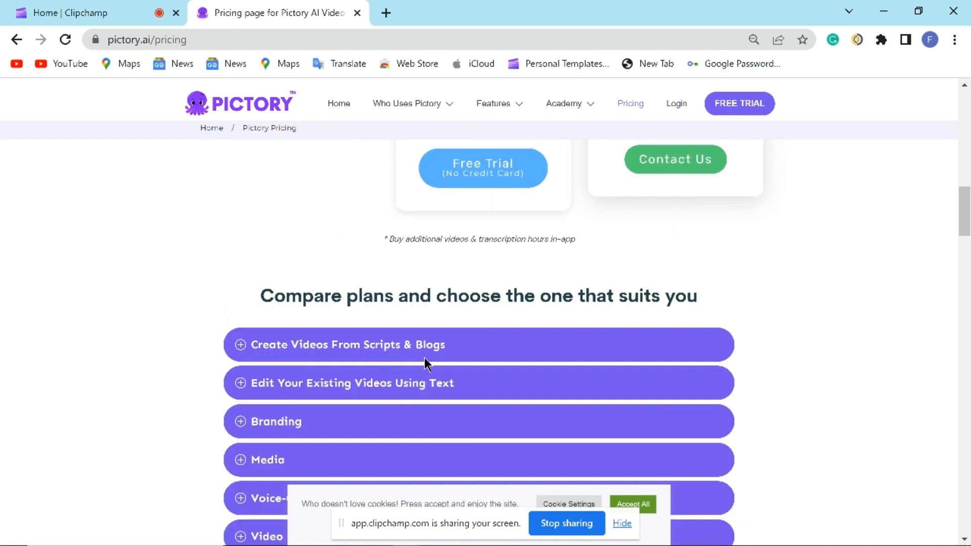
{"action": "scroll", "coordinate": [434, 288], "scroll_direction": "up", "scroll_amount": 10}
{"action": "scroll", "coordinate": [471, 311], "scroll_direction": "down", "scroll_amount": 6}
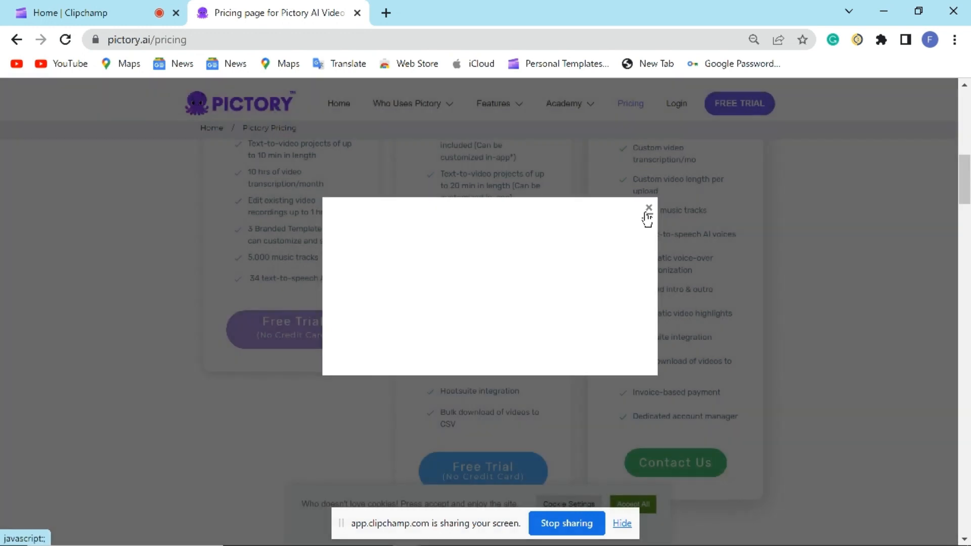
Step: Dismiss the pop-up on the pricing page and go to the Pictory login page
{"action": "left_click", "coordinate": [647, 215]}
{"action": "left_click", "coordinate": [675, 106]}
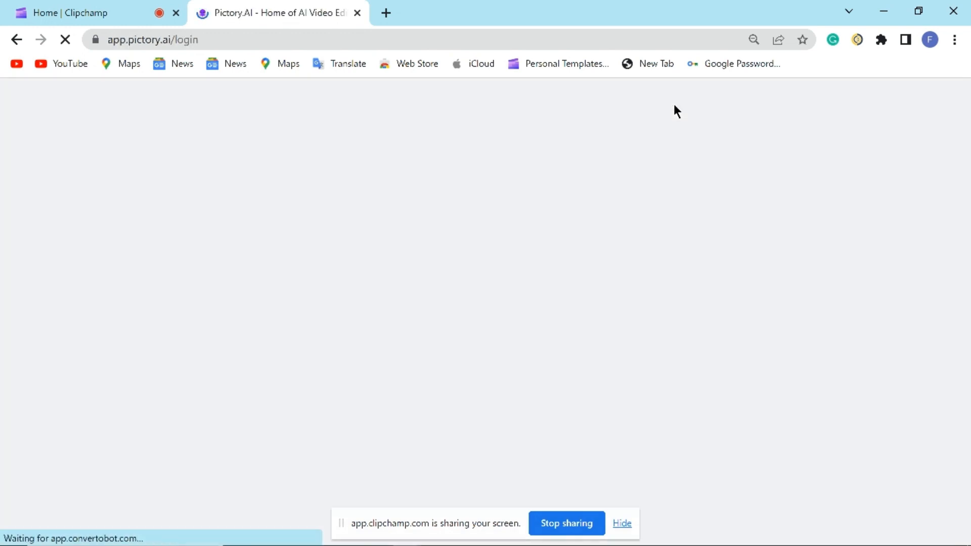
Step: Open the My Grammarly document library from the Grammarly extension in a new tab and close the spare blank tab
{"action": "left_click", "coordinate": [384, 13]}
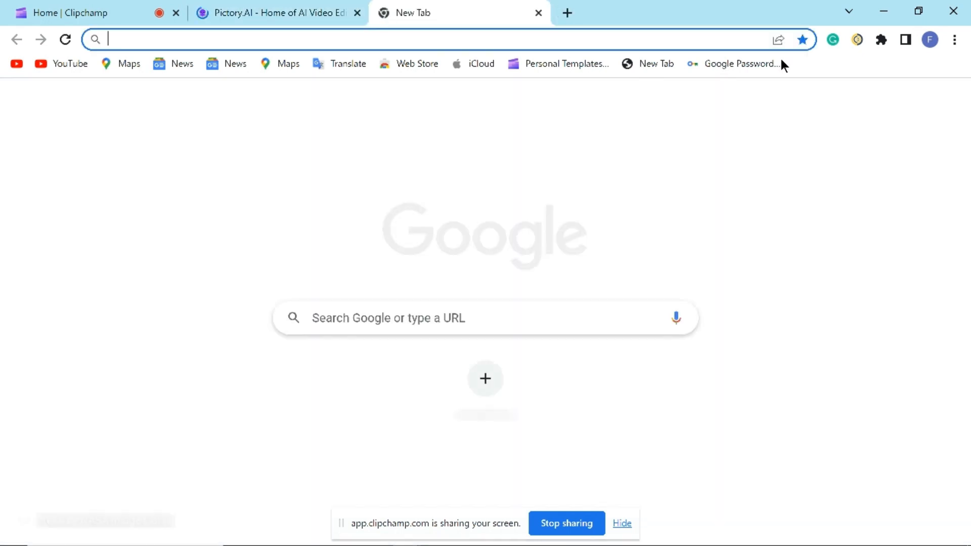
{"action": "left_click", "coordinate": [839, 38]}
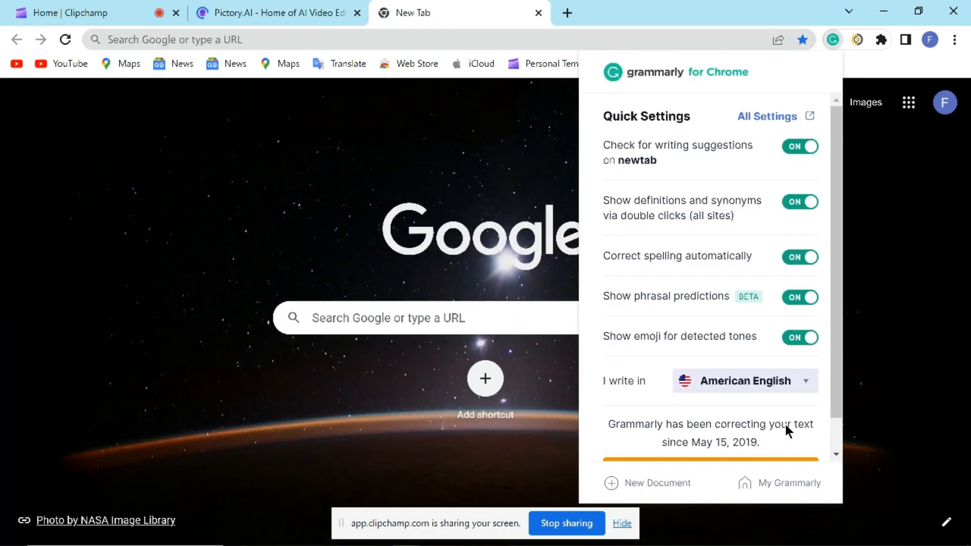
{"action": "left_click", "coordinate": [778, 480]}
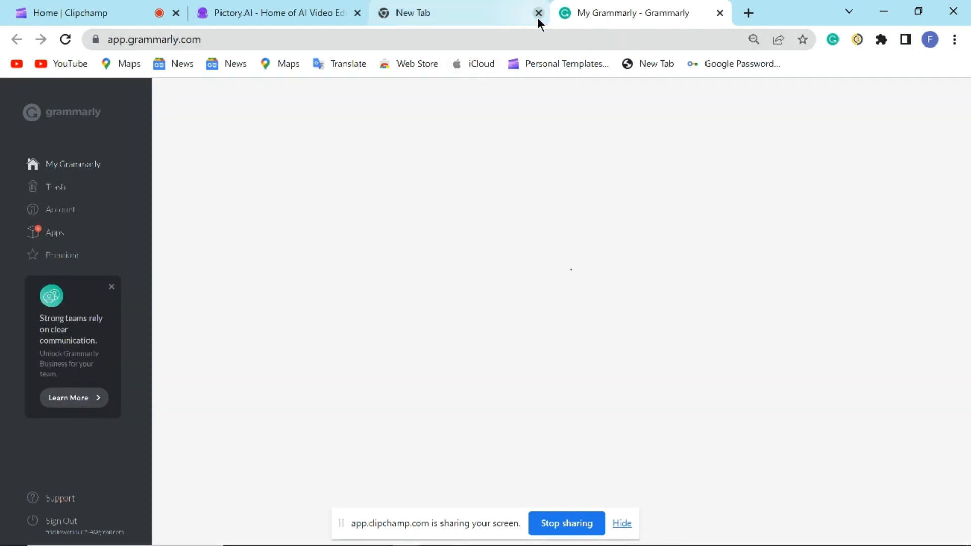
{"action": "left_click", "coordinate": [537, 14]}
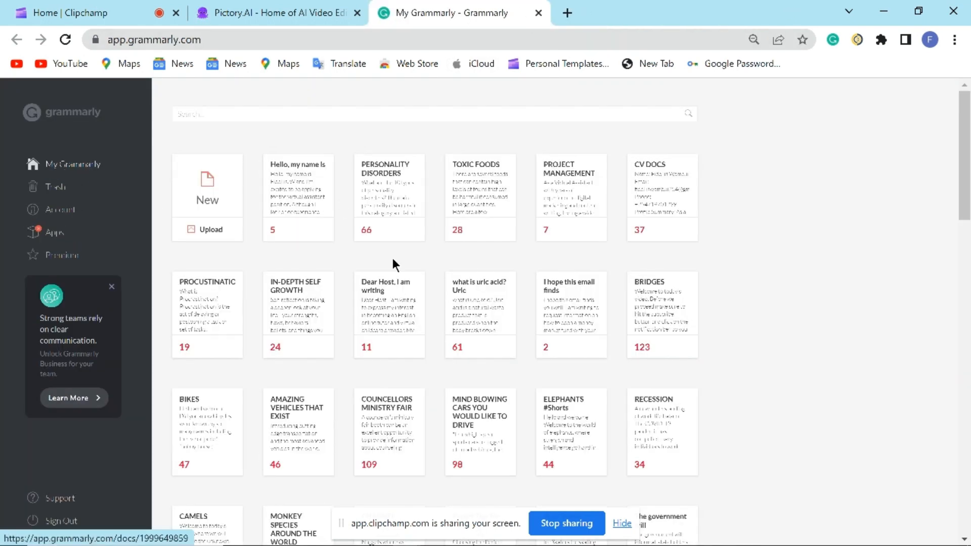
Step: Open the CAMELS document in Grammarly and copy its entire text
{"action": "scroll", "coordinate": [413, 285], "scroll_direction": "down", "scroll_amount": 5}
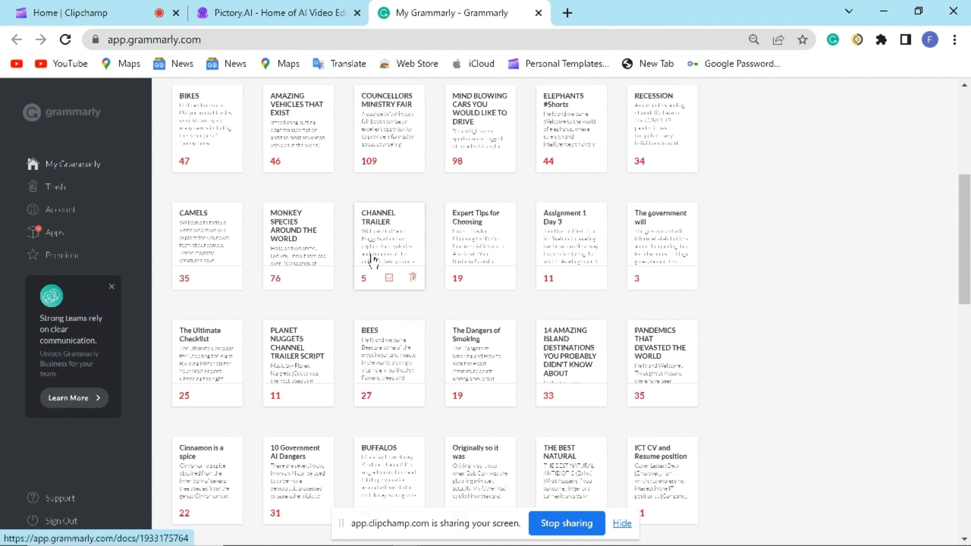
{"action": "left_click", "coordinate": [207, 232]}
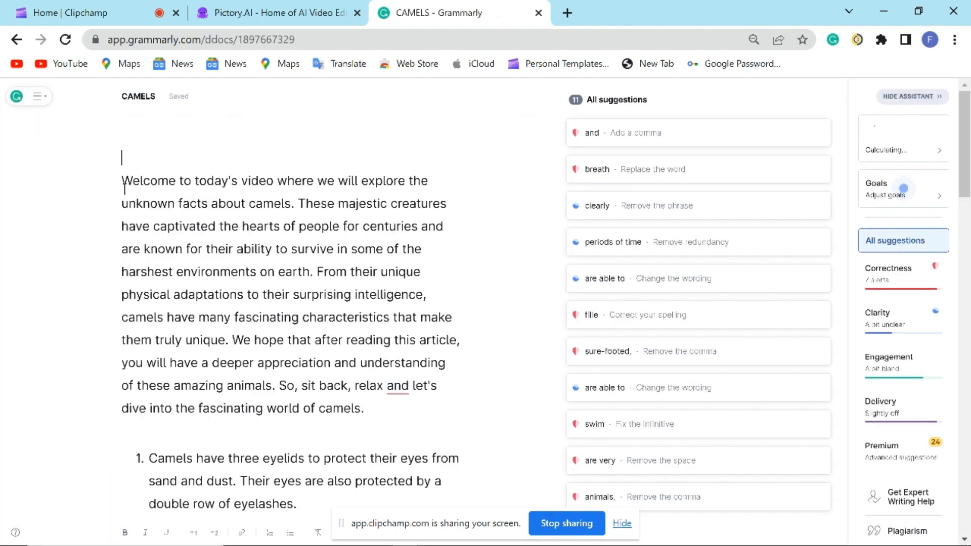
{"action": "key", "text": "ctrl+a"}
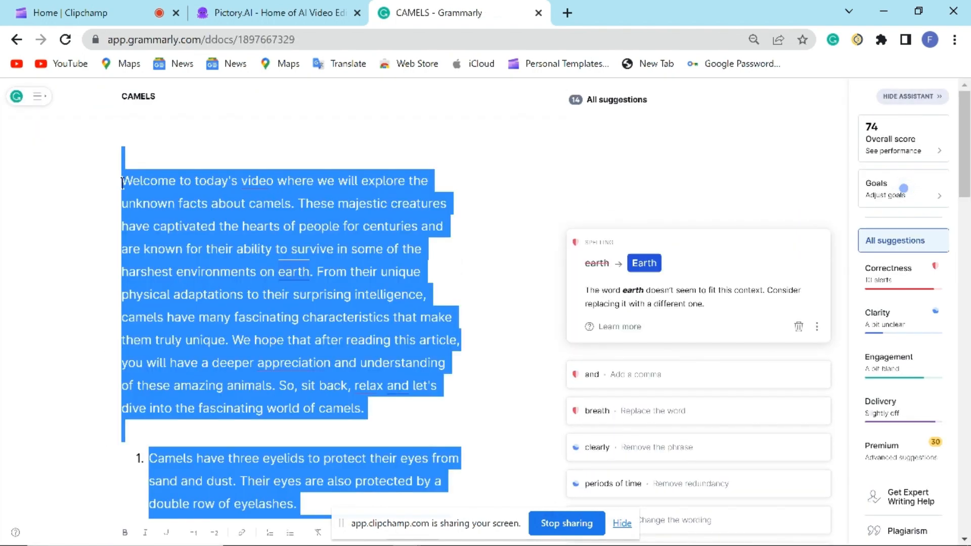
Step: Switch to Pictory, start a Script to Video project and paste the copied camel script into the script editor
{"action": "left_click", "coordinate": [311, 13]}
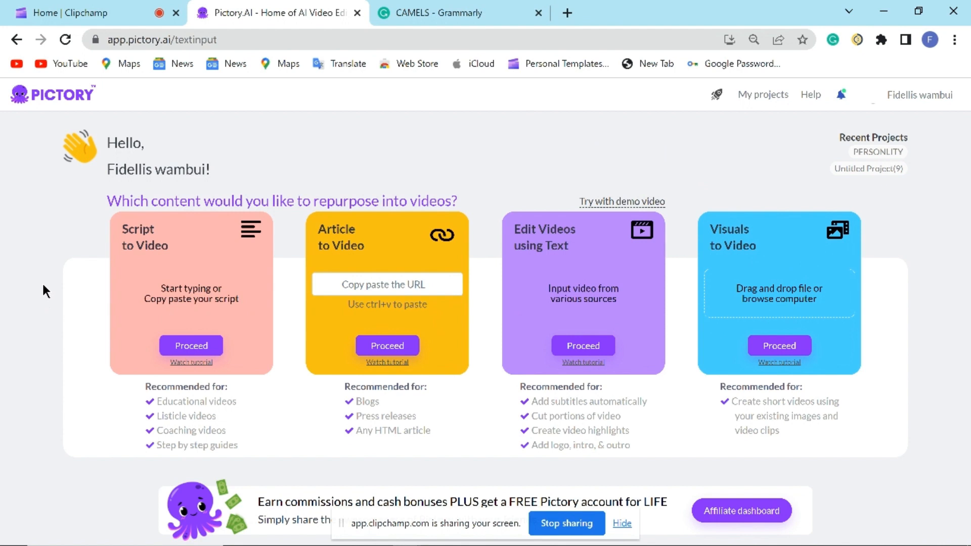
{"action": "left_click", "coordinate": [195, 348]}
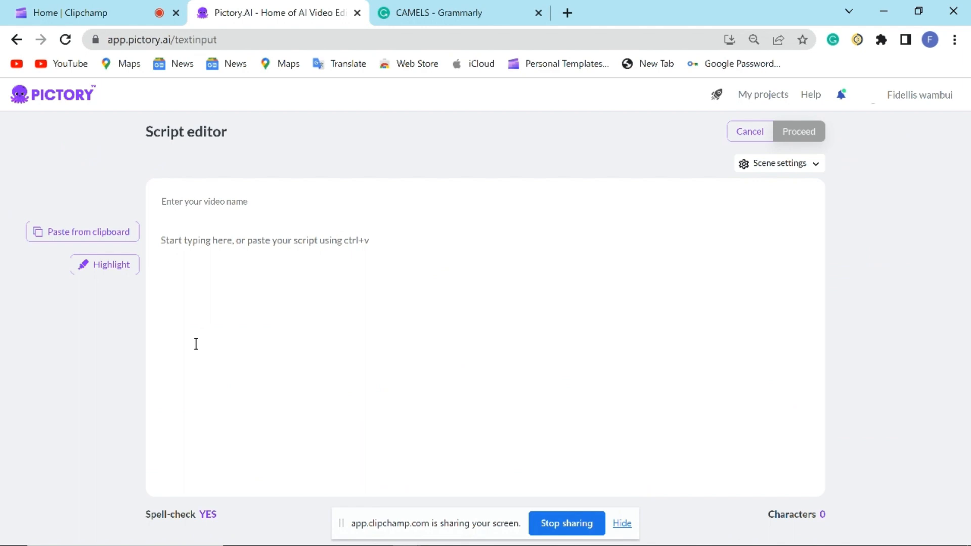
{"action": "left_click", "coordinate": [226, 244]}
{"action": "key", "text": "ctrl+v"}
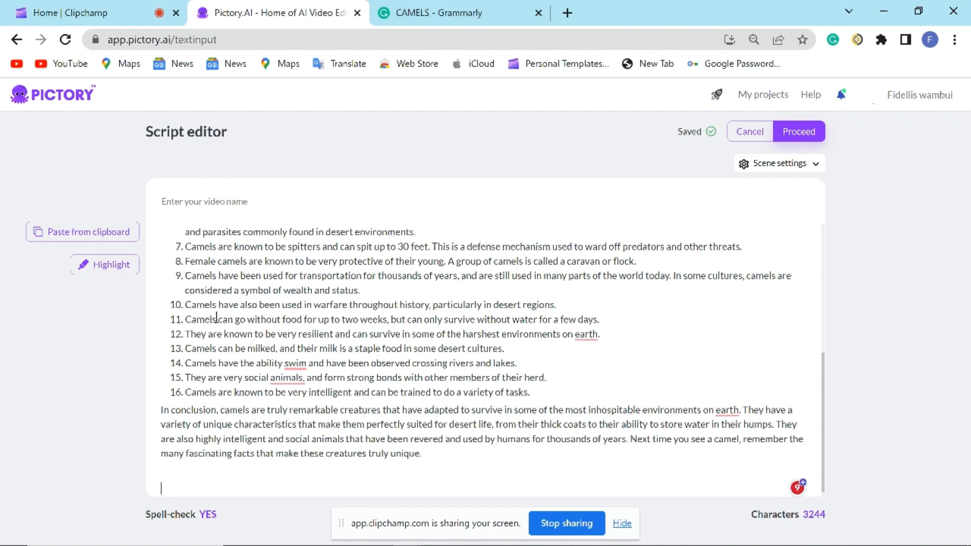
Step: Review the pasted script and delete the blank lines after its concluding paragraph
{"action": "scroll", "coordinate": [216, 317], "scroll_direction": "up", "scroll_amount": 5}
{"action": "scroll", "coordinate": [230, 361], "scroll_direction": "down", "scroll_amount": 5}
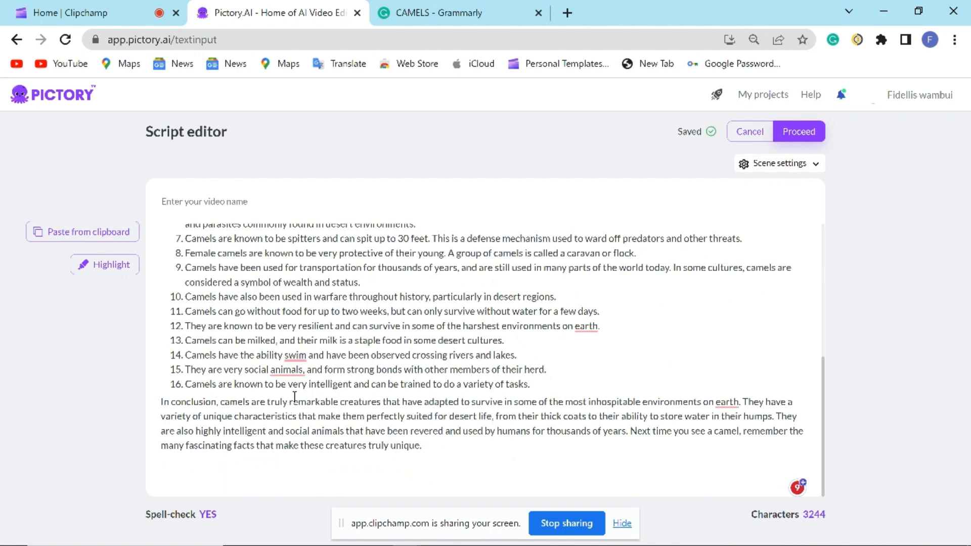
{"action": "key", "text": "BackSpace"}
{"action": "key", "text": "BackSpace"}
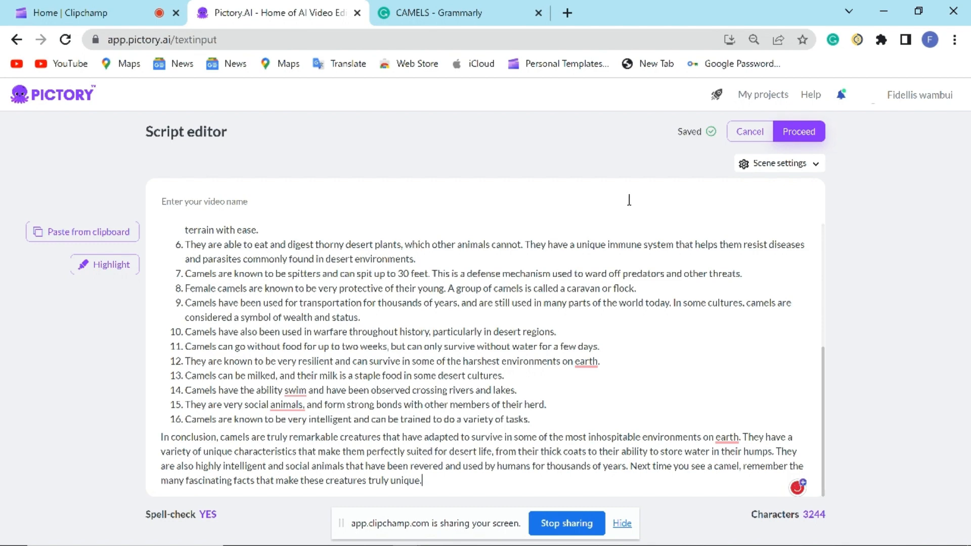
Step: Proceed from the script editor and apply the Subtitle Standard template to the video in the 16:9 aspect ratio
{"action": "left_click", "coordinate": [787, 139]}
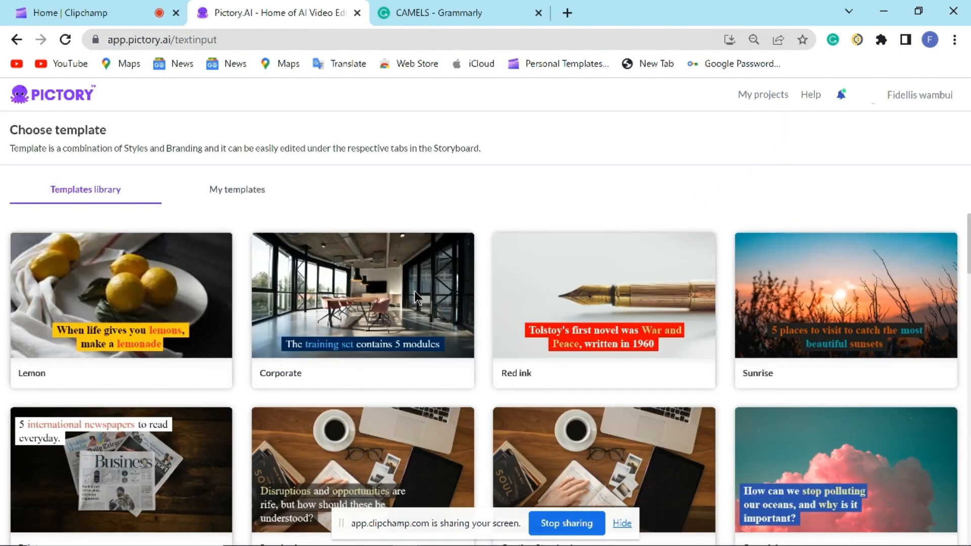
{"action": "scroll", "coordinate": [93, 301], "scroll_direction": "down", "scroll_amount": 6}
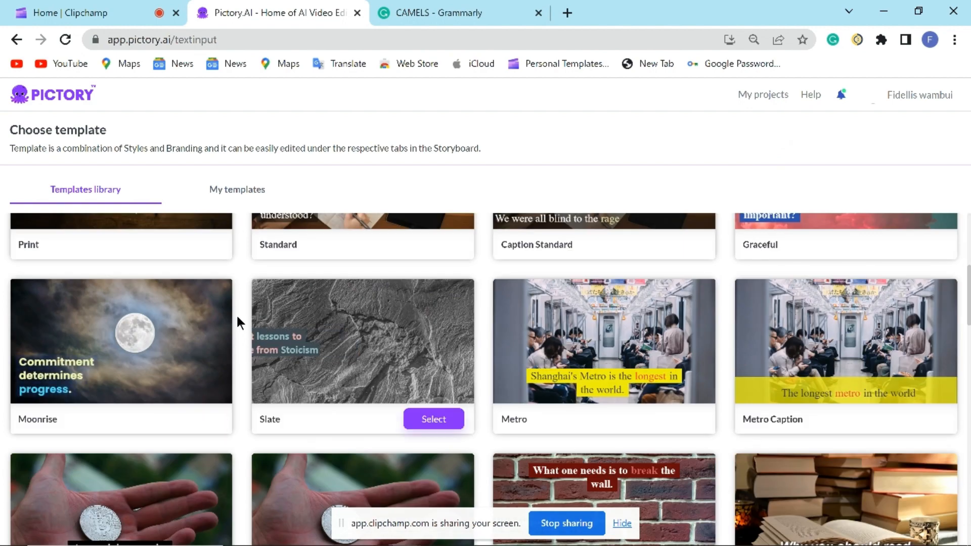
{"action": "scroll", "coordinate": [308, 355], "scroll_direction": "up", "scroll_amount": 6}
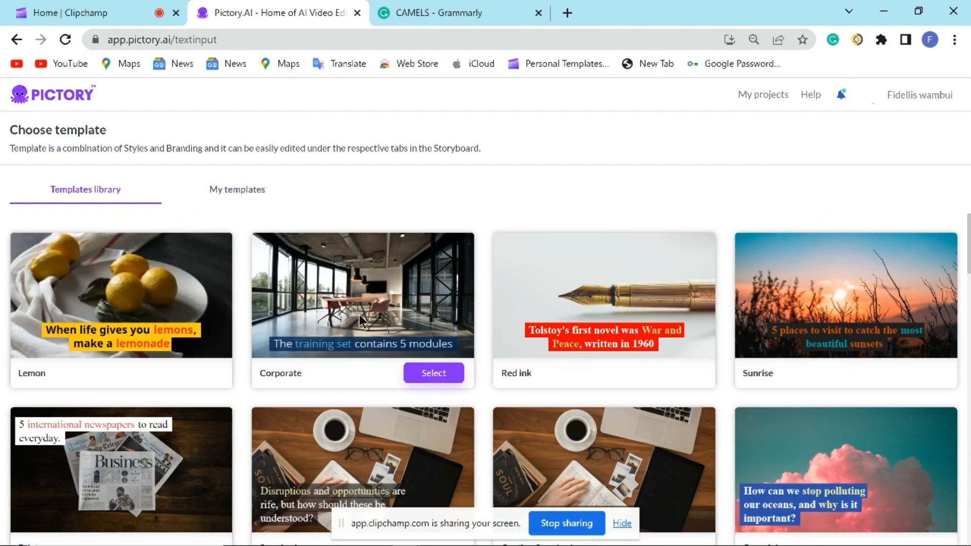
{"action": "scroll", "coordinate": [359, 328], "scroll_direction": "down", "scroll_amount": 7}
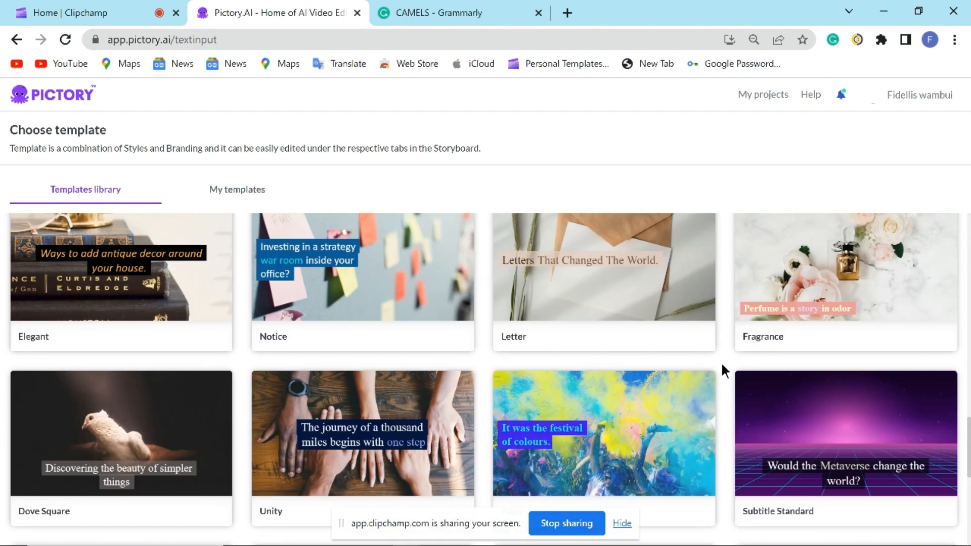
{"action": "mouse_move", "coordinate": [802, 437]}
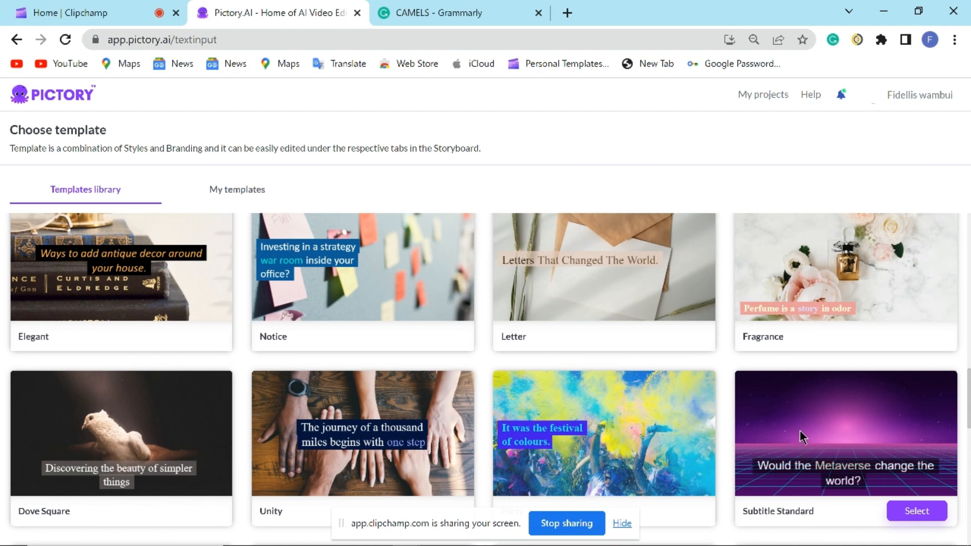
{"action": "left_click", "coordinate": [916, 512]}
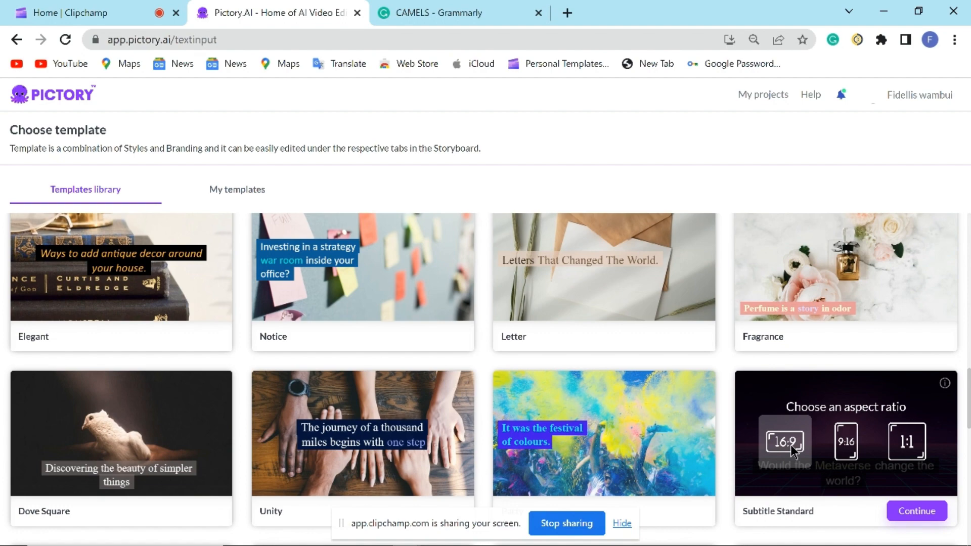
{"action": "left_click", "coordinate": [914, 511]}
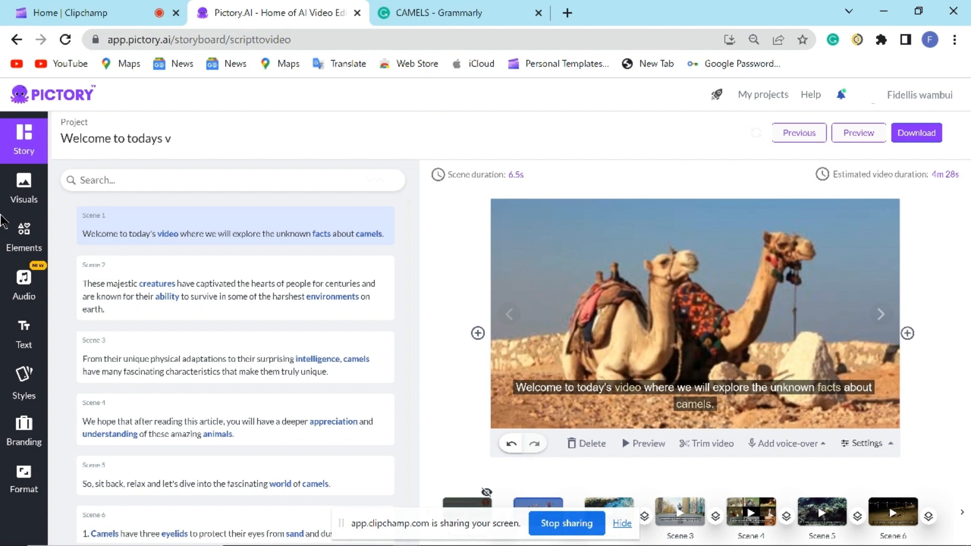
Step: Examine the storyboard's story, visuals, elements, audio, text, styles and branding options, including the background music volume setting
{"action": "left_click", "coordinate": [14, 143]}
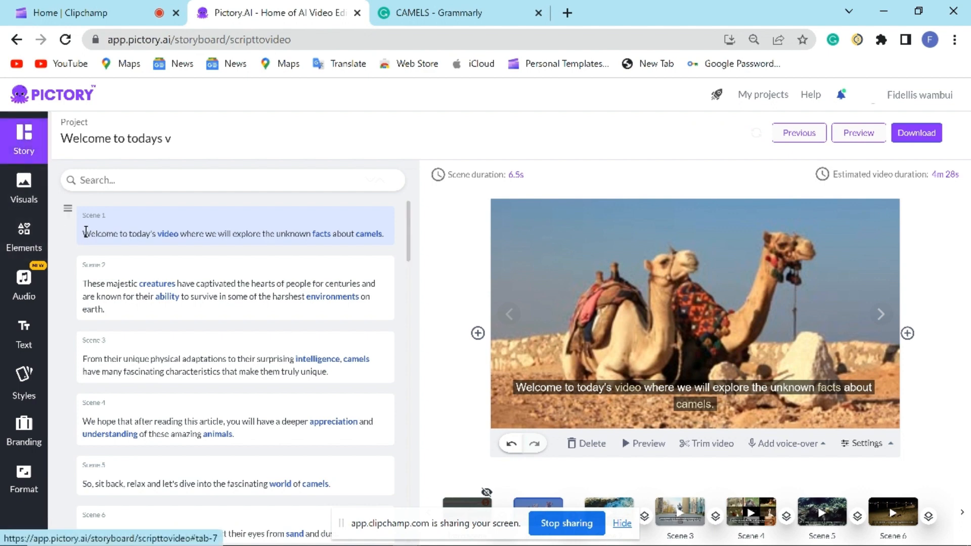
{"action": "left_click", "coordinate": [24, 201]}
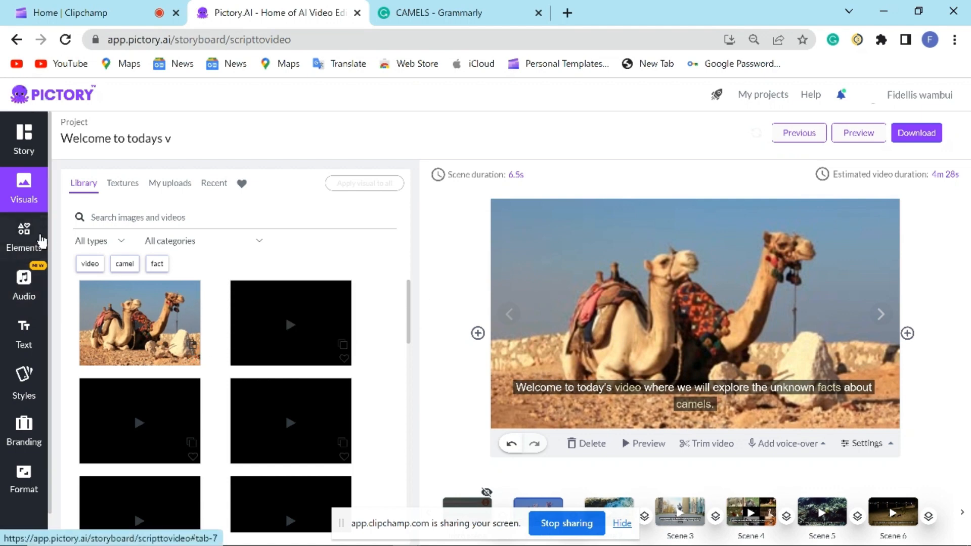
{"action": "left_click", "coordinate": [40, 241]}
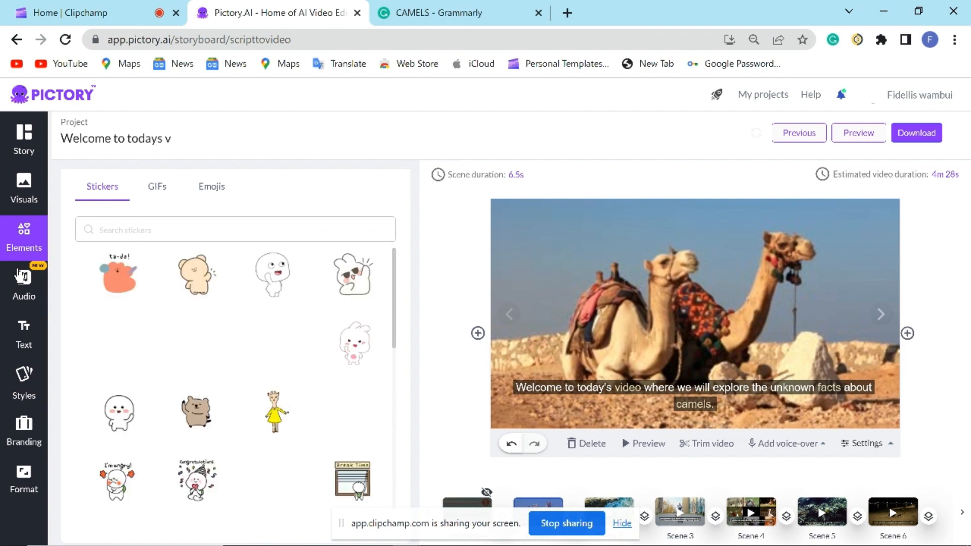
{"action": "left_click", "coordinate": [23, 289]}
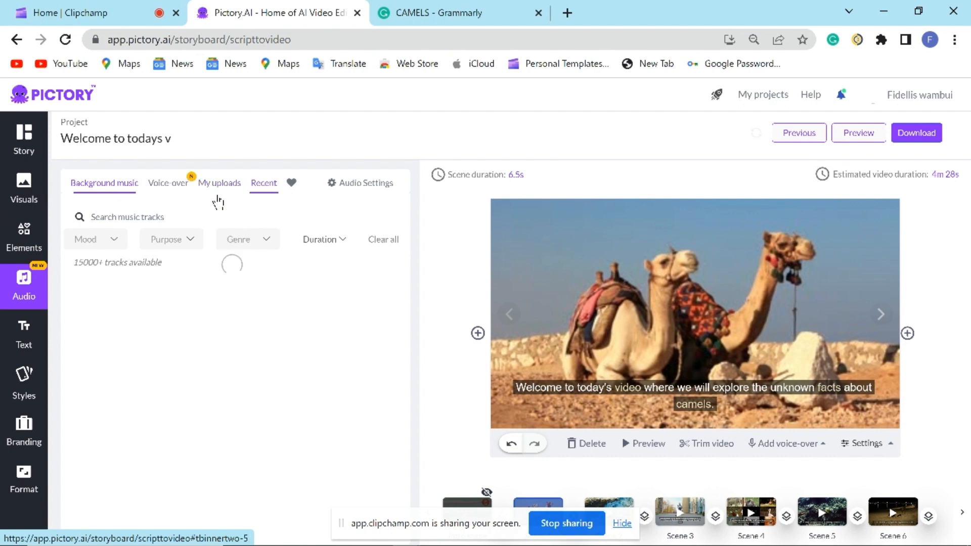
{"action": "left_click", "coordinate": [342, 189]}
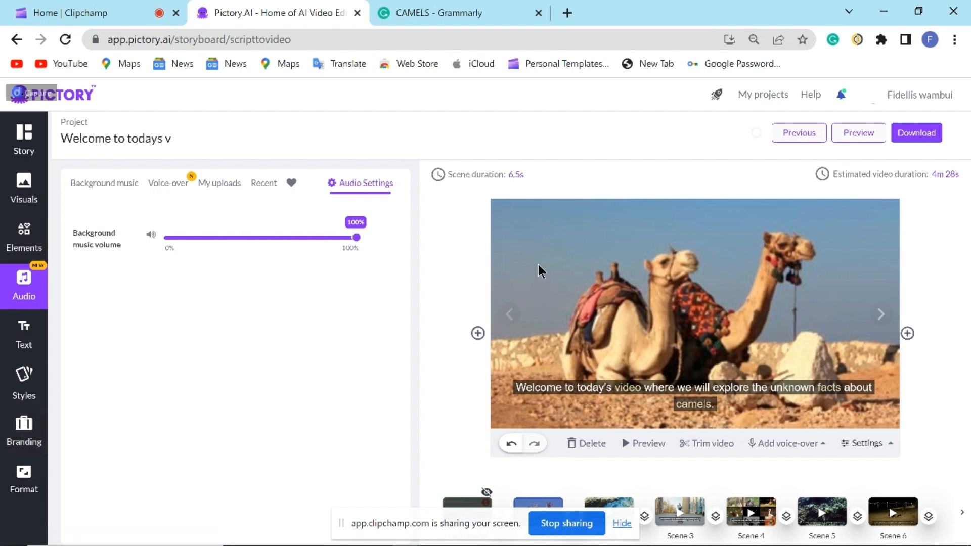
{"action": "left_click", "coordinate": [17, 338]}
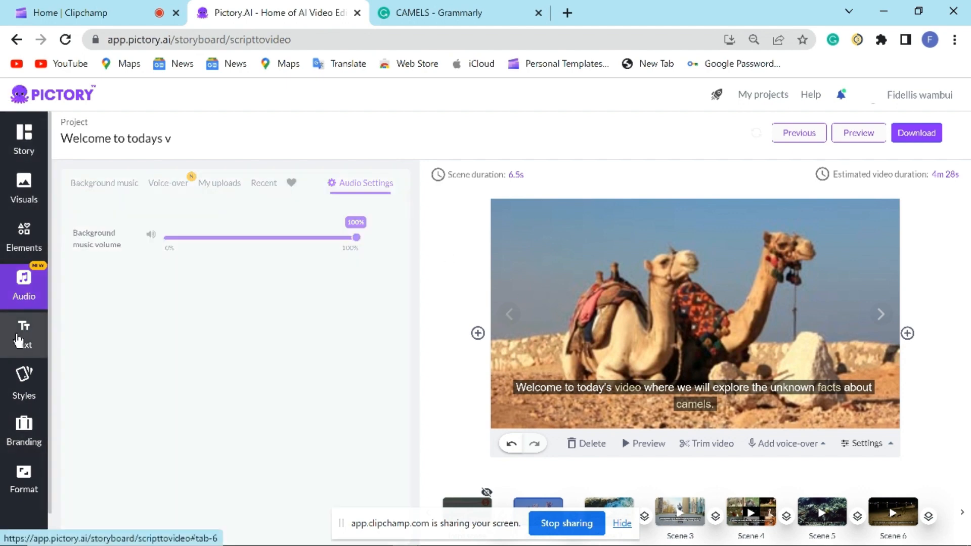
{"action": "left_click", "coordinate": [122, 217]}
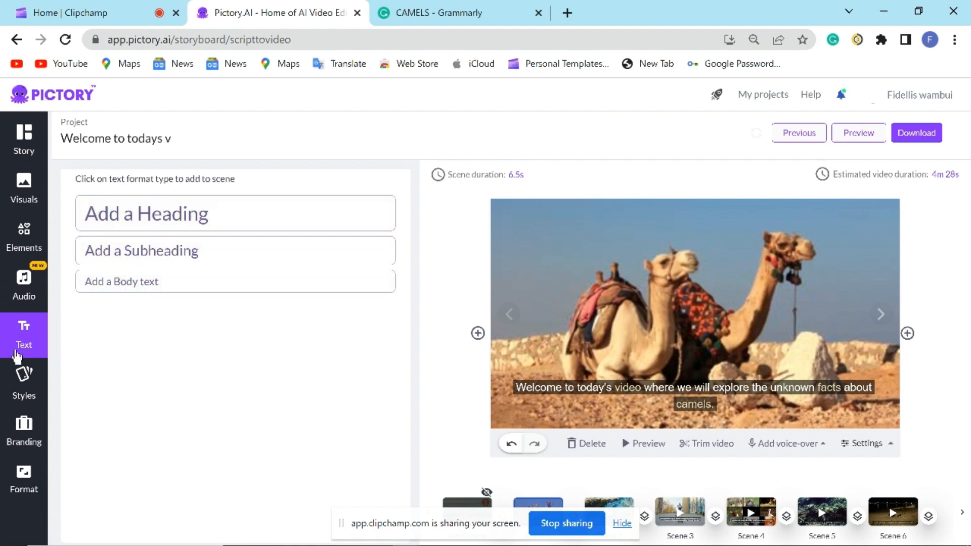
{"action": "left_click", "coordinate": [21, 390]}
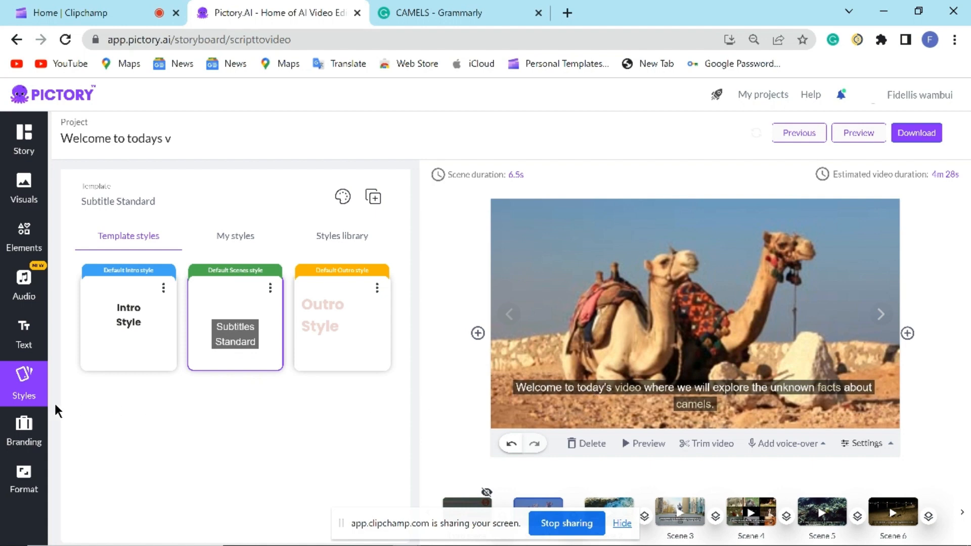
{"action": "left_click", "coordinate": [23, 436]}
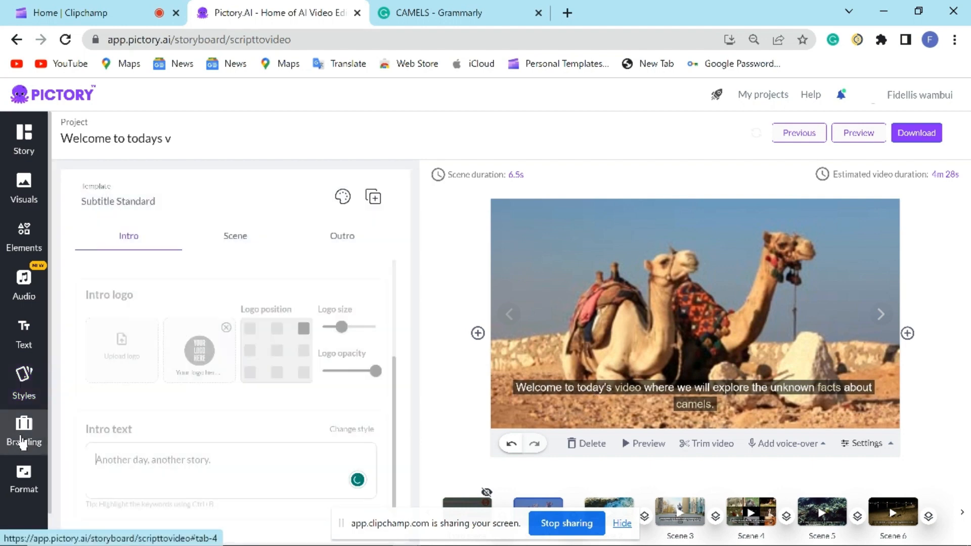
Step: Set the video resolution to 1080p in the format options and return to the visuals library
{"action": "left_click", "coordinate": [26, 479]}
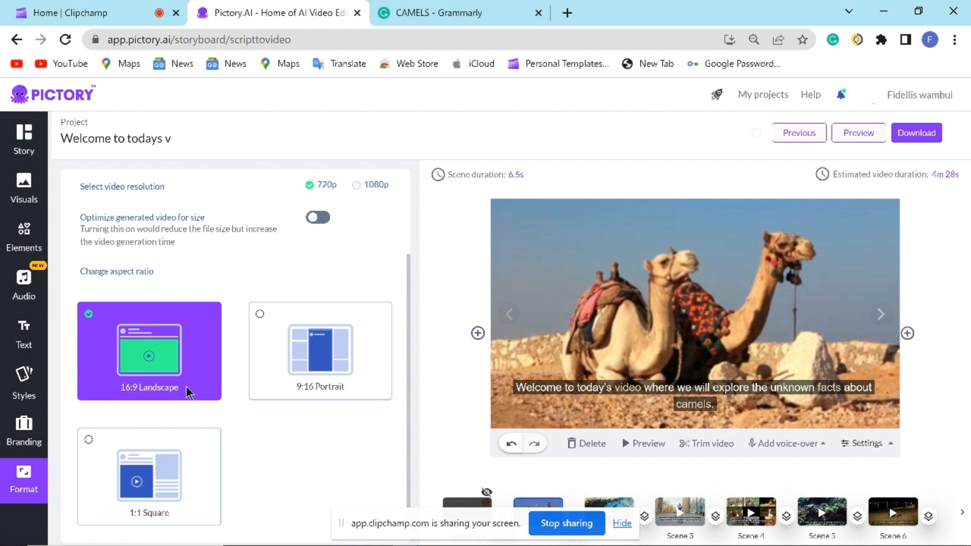
{"action": "left_click", "coordinate": [355, 185]}
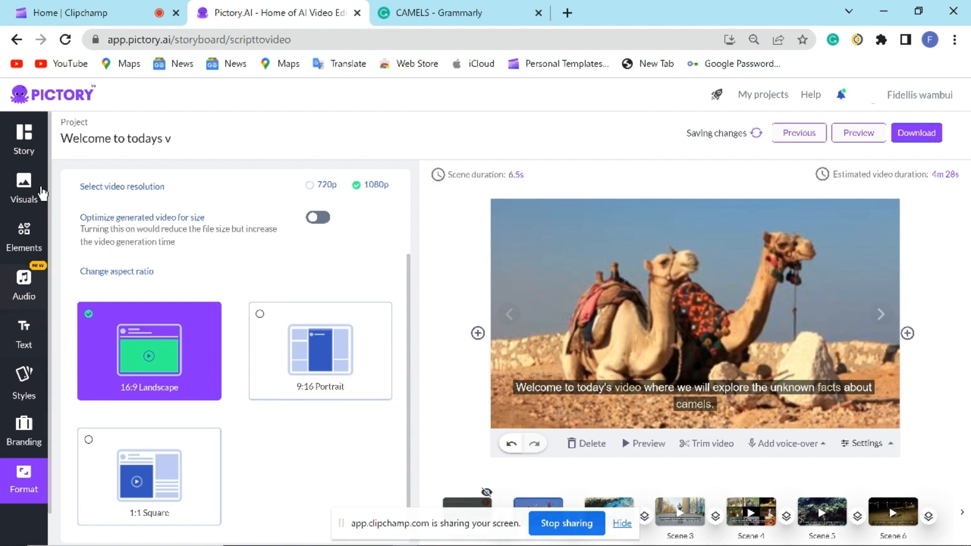
{"action": "left_click", "coordinate": [31, 152]}
{"action": "left_click", "coordinate": [26, 191]}
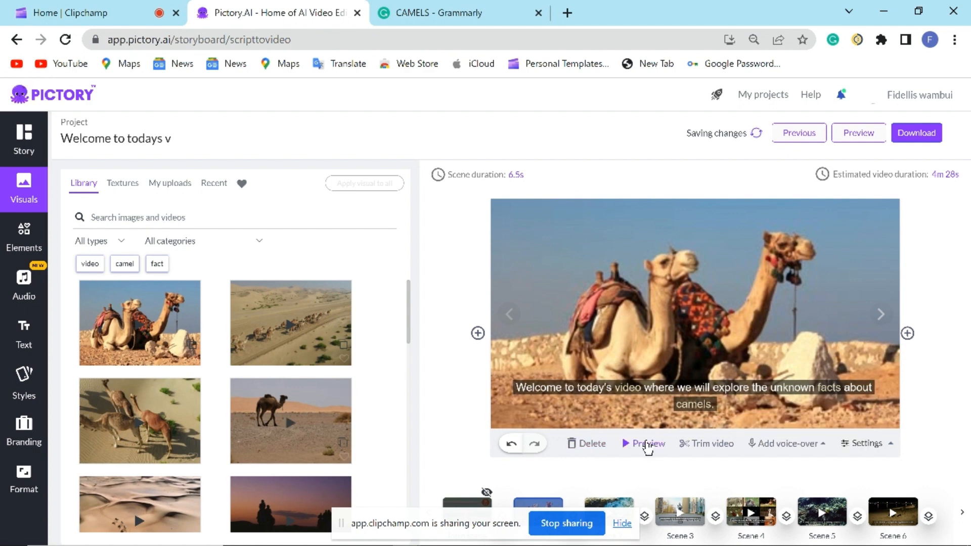
Step: Record a voice-over for scene 1 with the default microphone and apply the recording to the scene
{"action": "left_click", "coordinate": [867, 444]}
{"action": "left_click", "coordinate": [768, 439]}
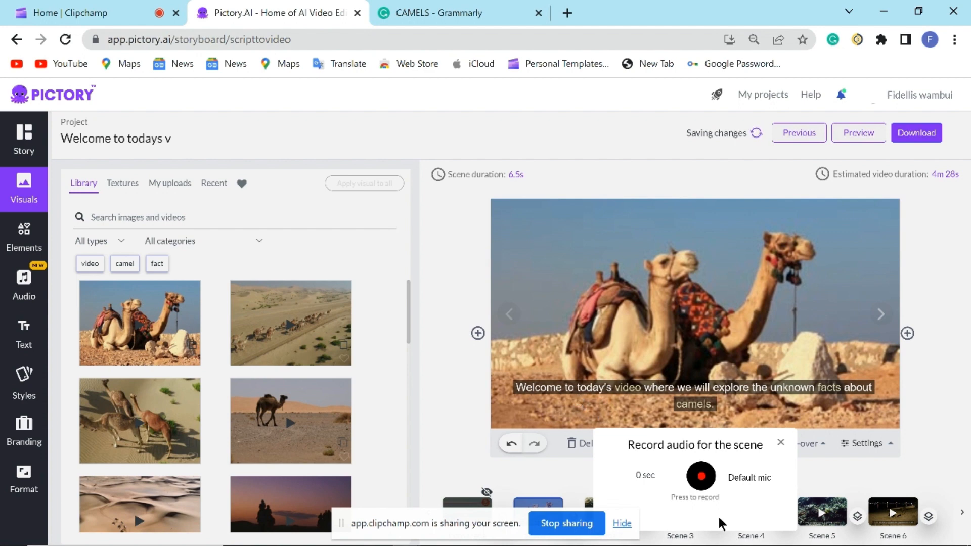
{"action": "left_click", "coordinate": [701, 477]}
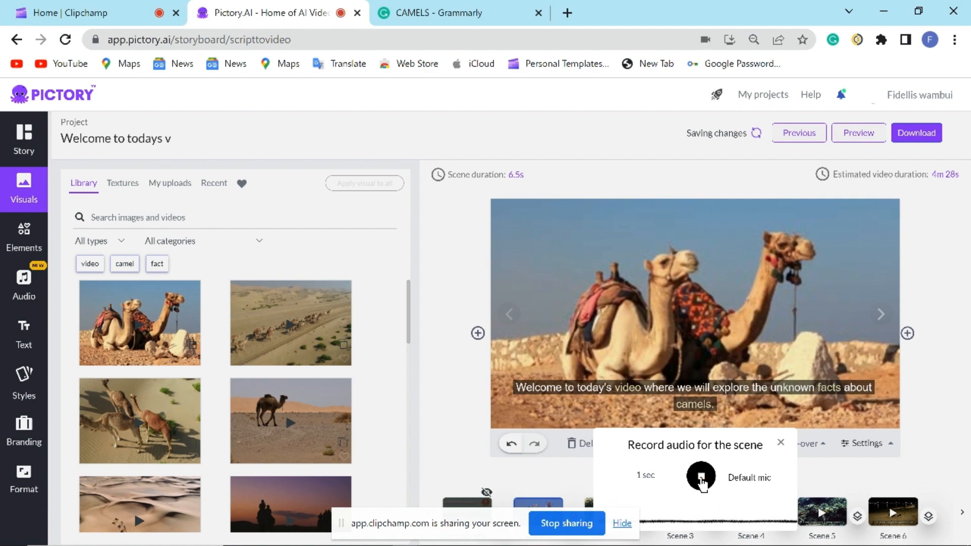
{"action": "left_click", "coordinate": [701, 478]}
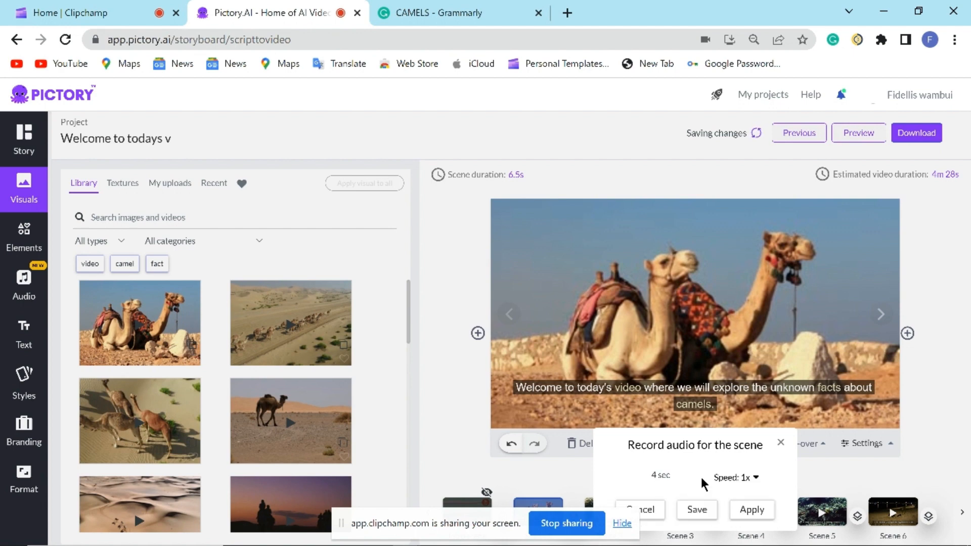
{"action": "left_click", "coordinate": [749, 510]}
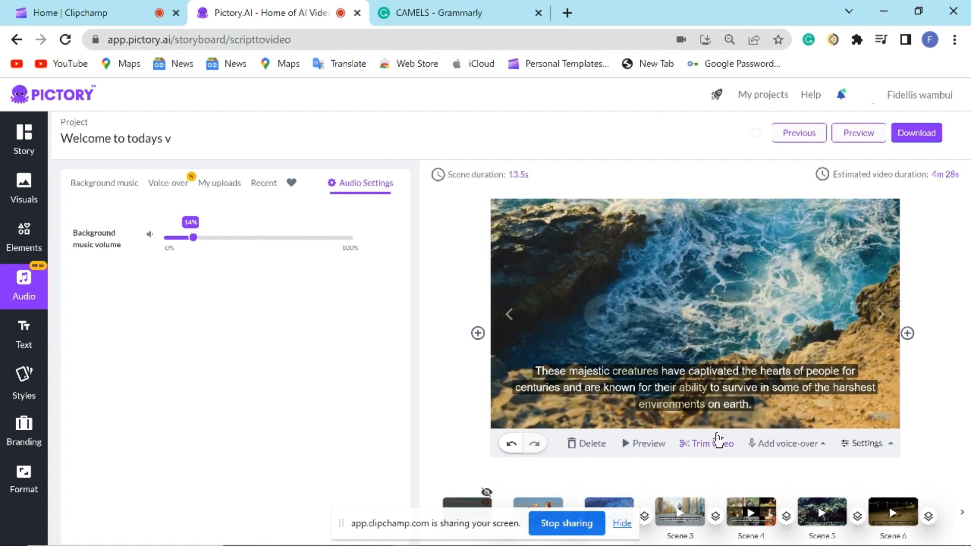
Step: Record a voice-over of about 11 seconds for scene 2 with the default microphone and apply it to the scene
{"action": "left_click", "coordinate": [779, 443]}
{"action": "left_click", "coordinate": [755, 447]}
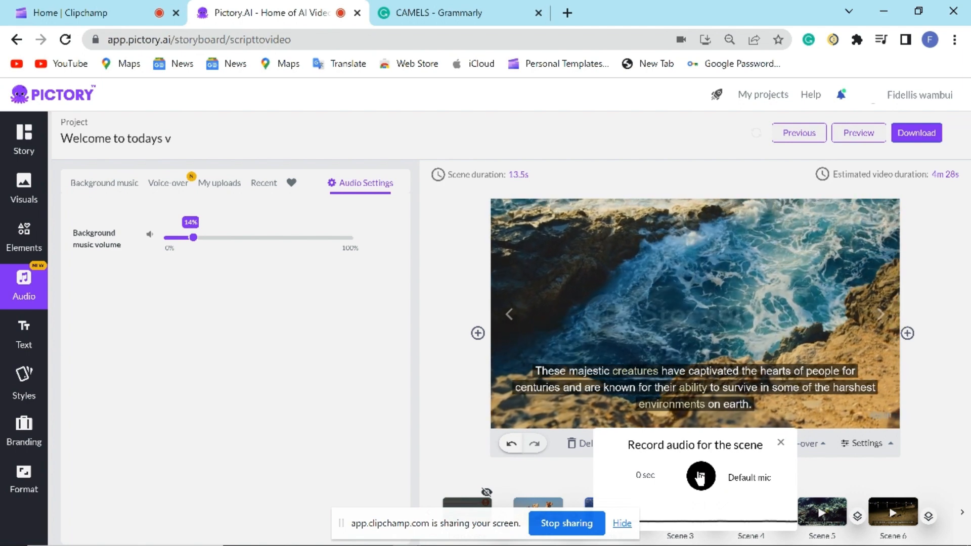
{"action": "left_click", "coordinate": [700, 476]}
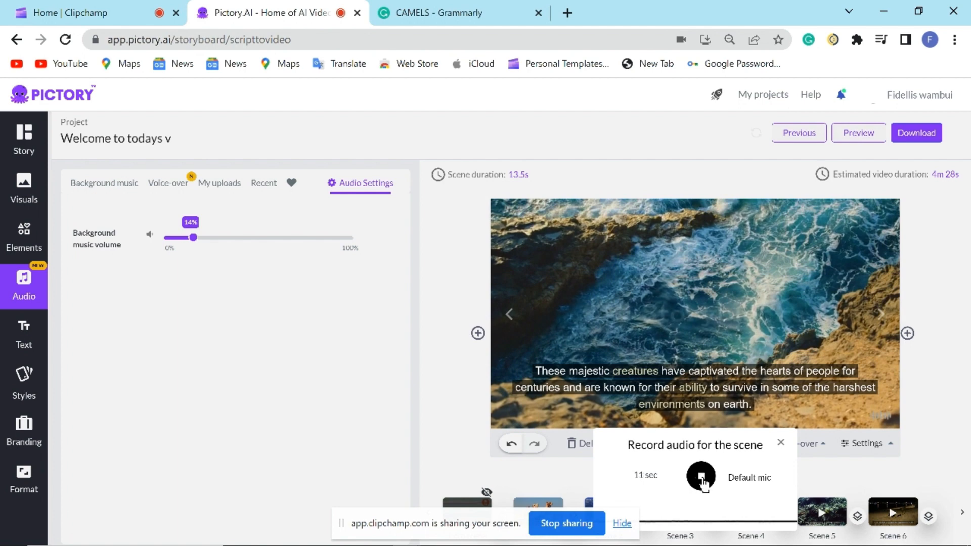
{"action": "left_click", "coordinate": [702, 478]}
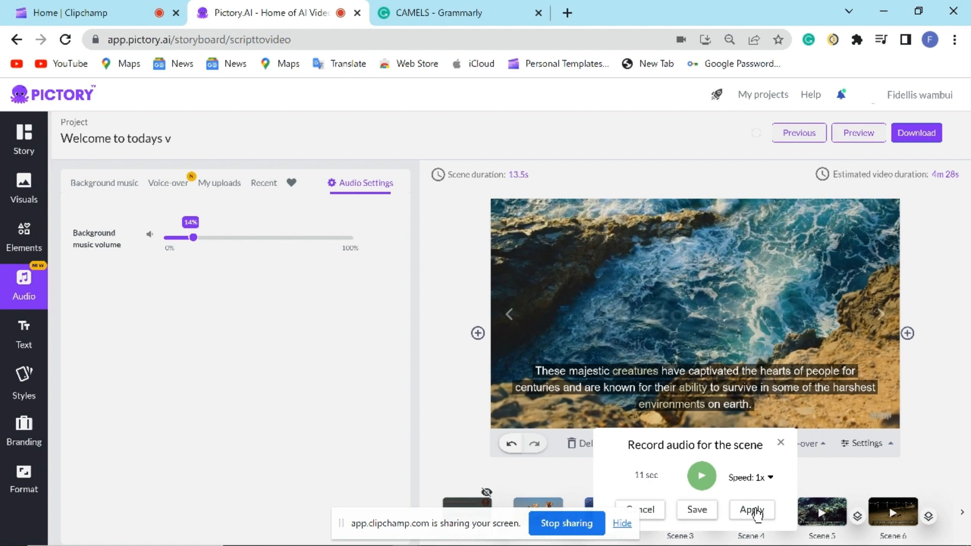
{"action": "left_click", "coordinate": [751, 511]}
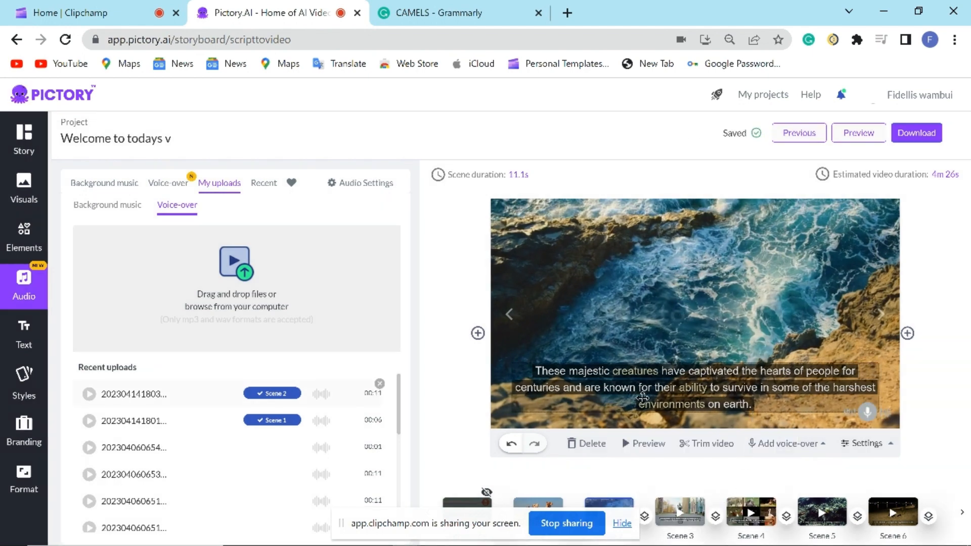
Step: Replace scene 2's ocean visual with the library clip of camels seen from above on sand, and browse more camel visuals
{"action": "left_click", "coordinate": [22, 202]}
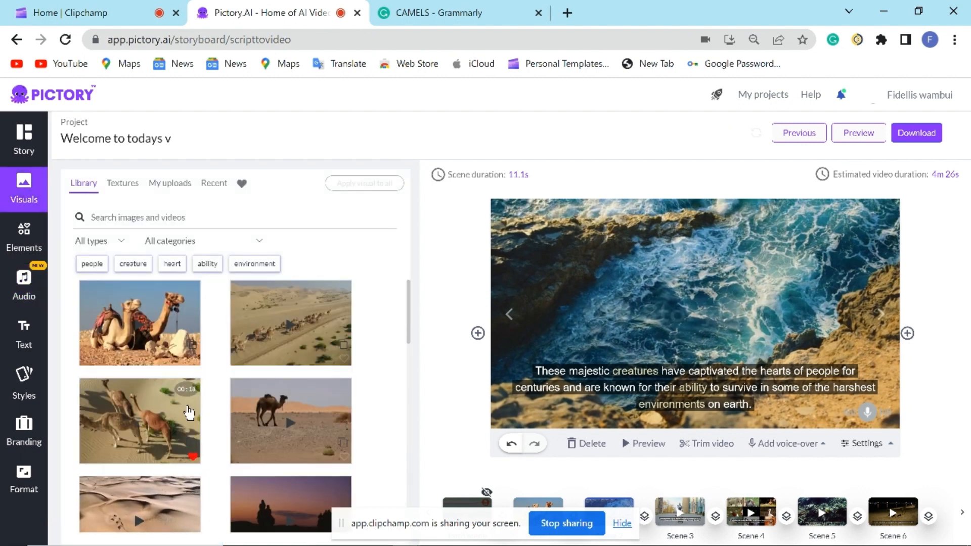
{"action": "left_click", "coordinate": [153, 417]}
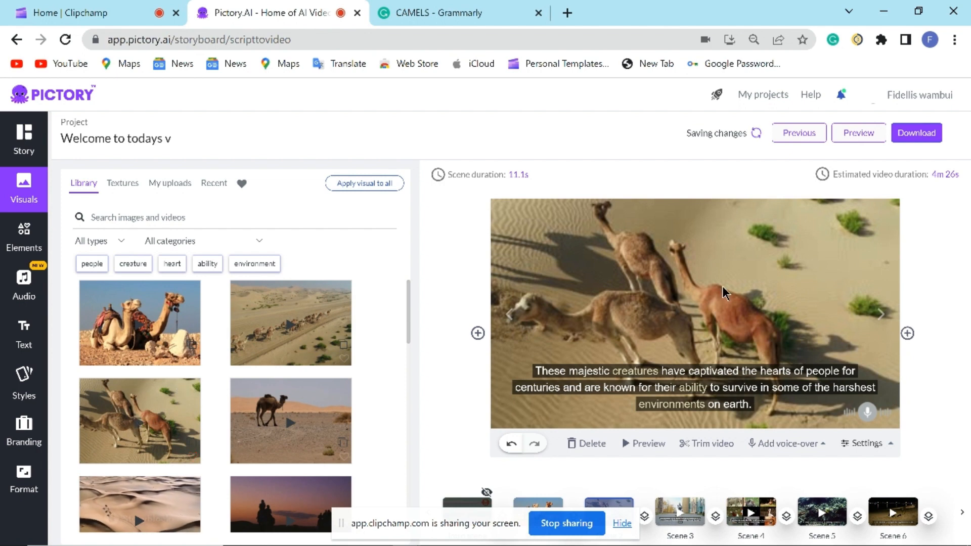
{"action": "scroll", "coordinate": [303, 420], "scroll_direction": "down", "scroll_amount": 10}
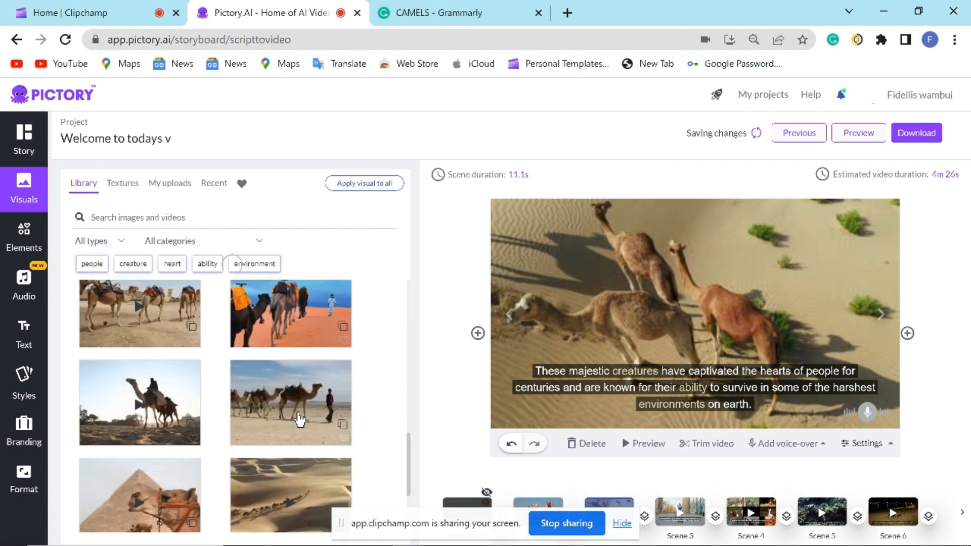
Step: Upload the image Benefits of Sea Moss Water.jpeg from the Downloads folder to the uploaded visuals and save it
{"action": "left_click", "coordinate": [170, 183]}
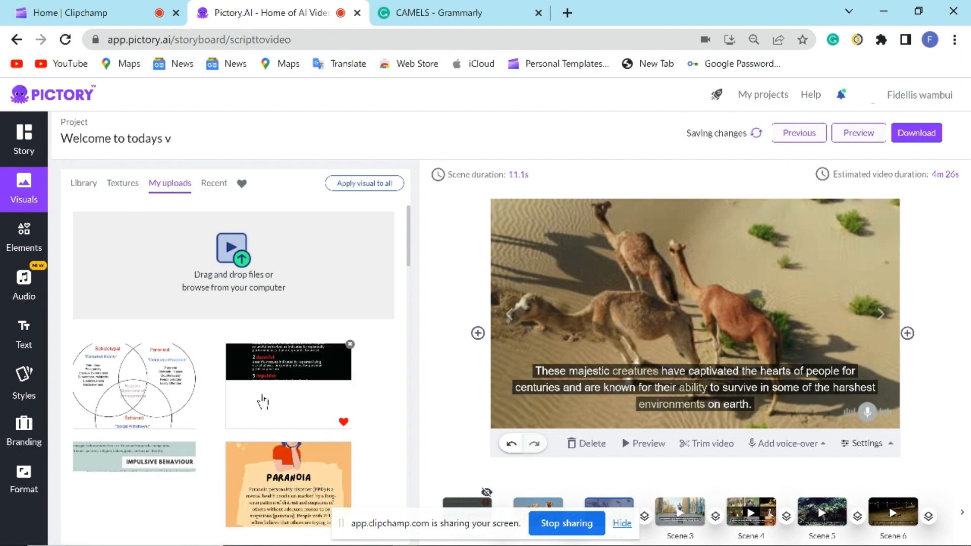
{"action": "left_click", "coordinate": [224, 261]}
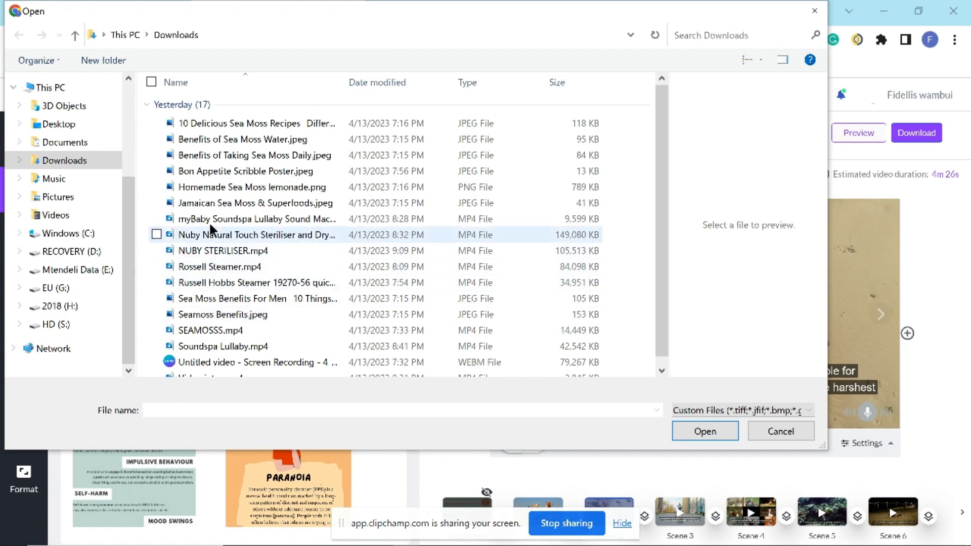
{"action": "left_click", "coordinate": [245, 138]}
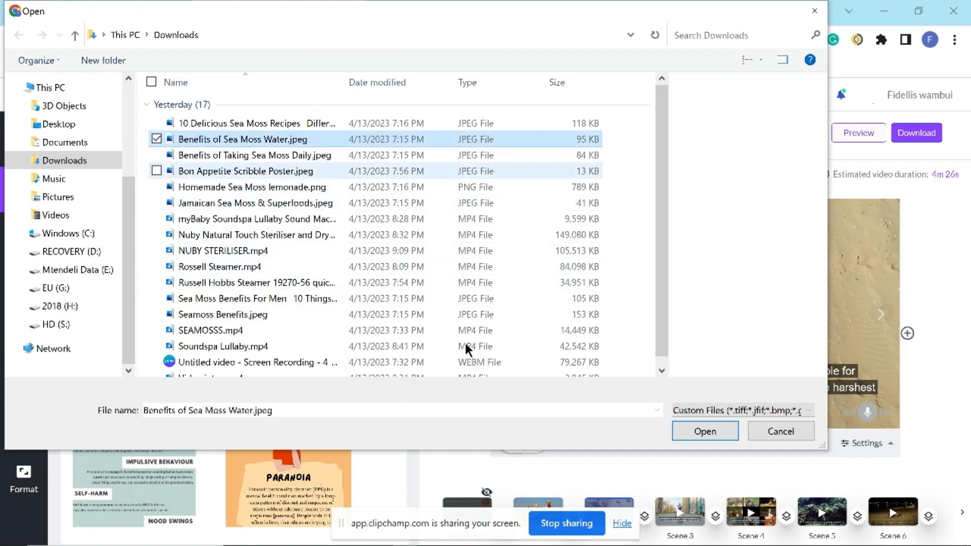
{"action": "left_click", "coordinate": [700, 431]}
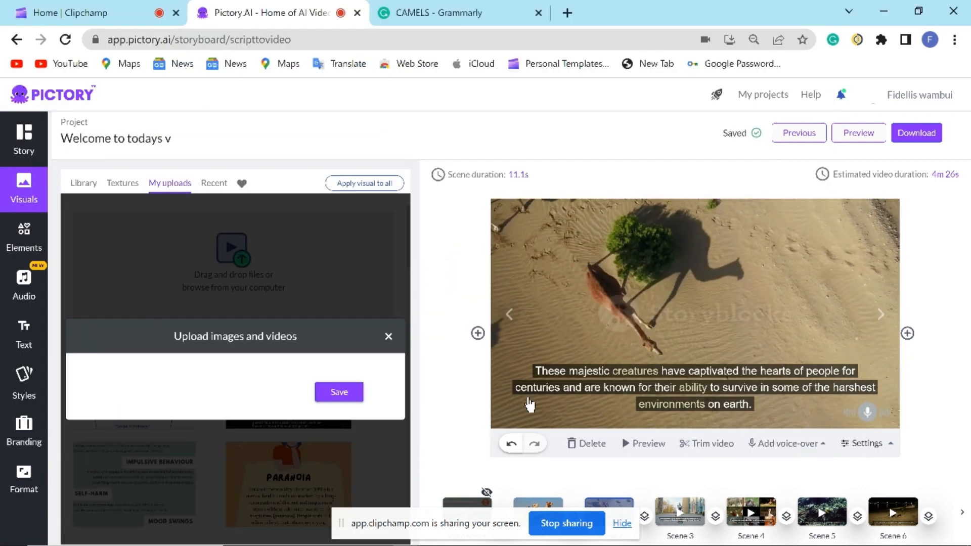
{"action": "left_click", "coordinate": [340, 419]}
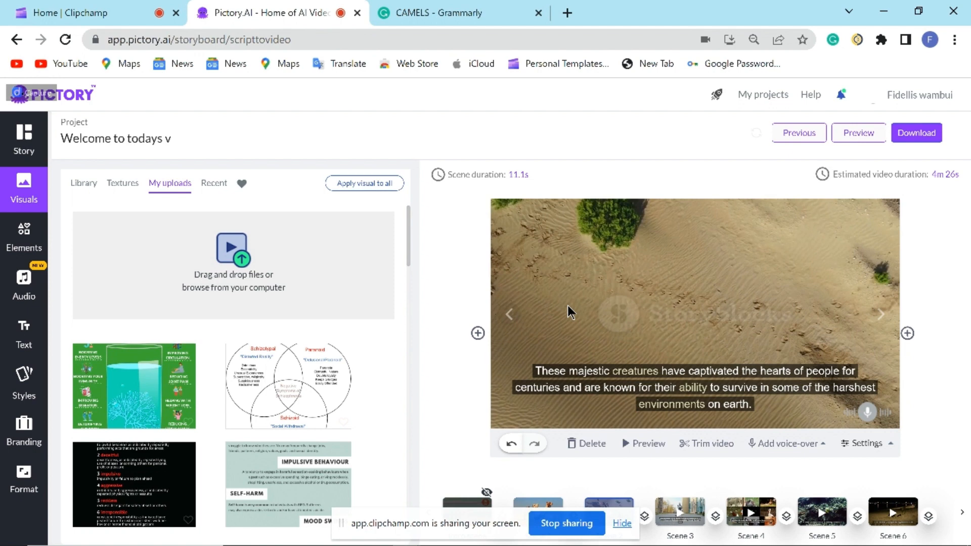
{"action": "left_click", "coordinate": [907, 333]}
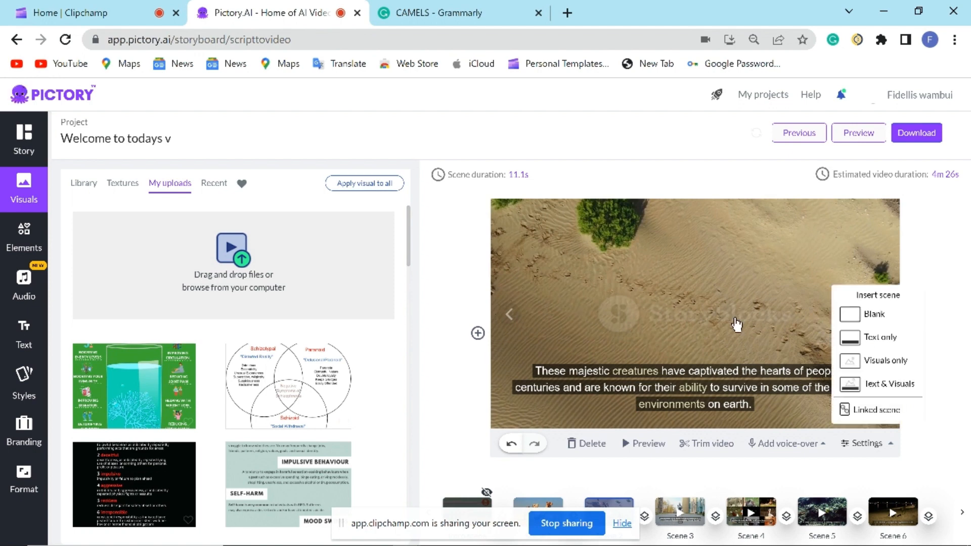
{"action": "left_click", "coordinate": [786, 443]}
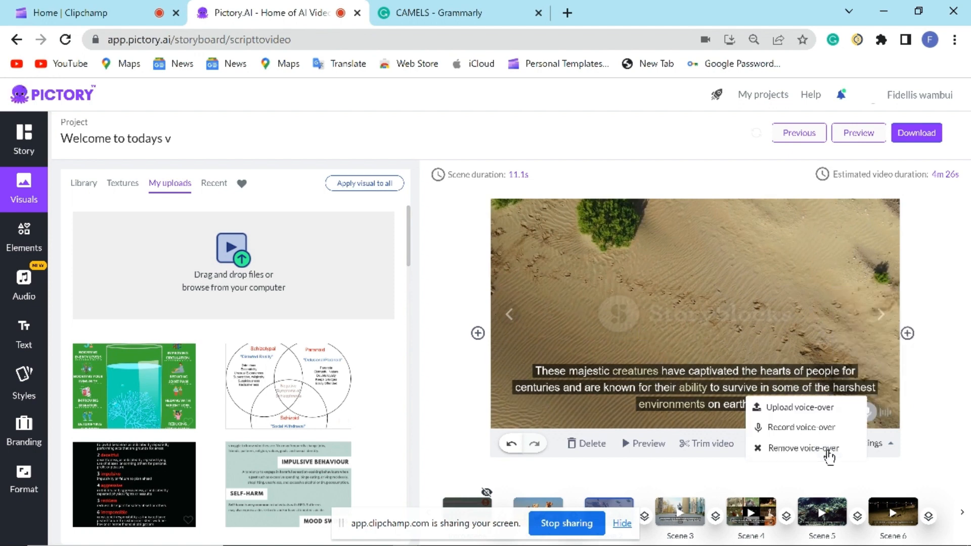
{"action": "left_click", "coordinate": [768, 446]}
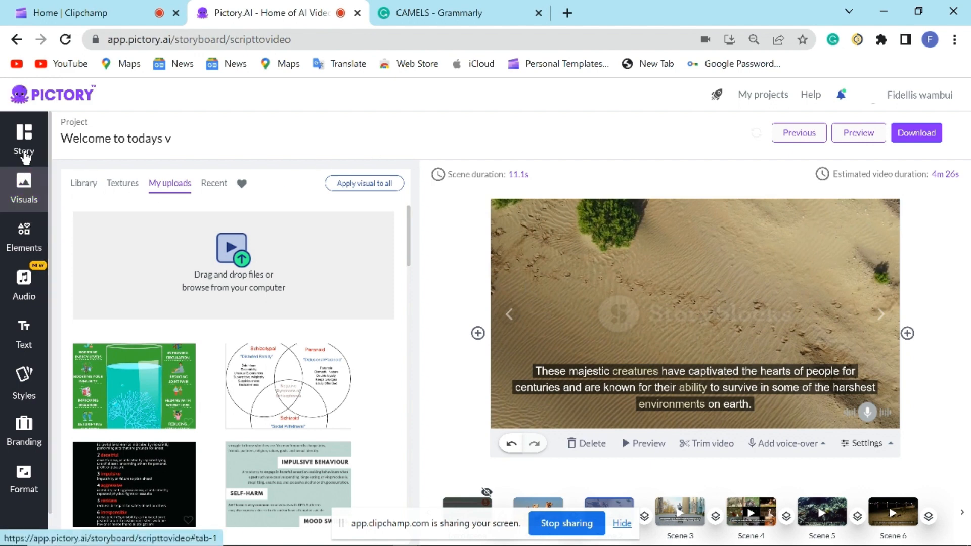
Step: Apply the English (US) male AI voice-over Tom at 100% speed and preview scene 2
{"action": "left_click", "coordinate": [29, 285]}
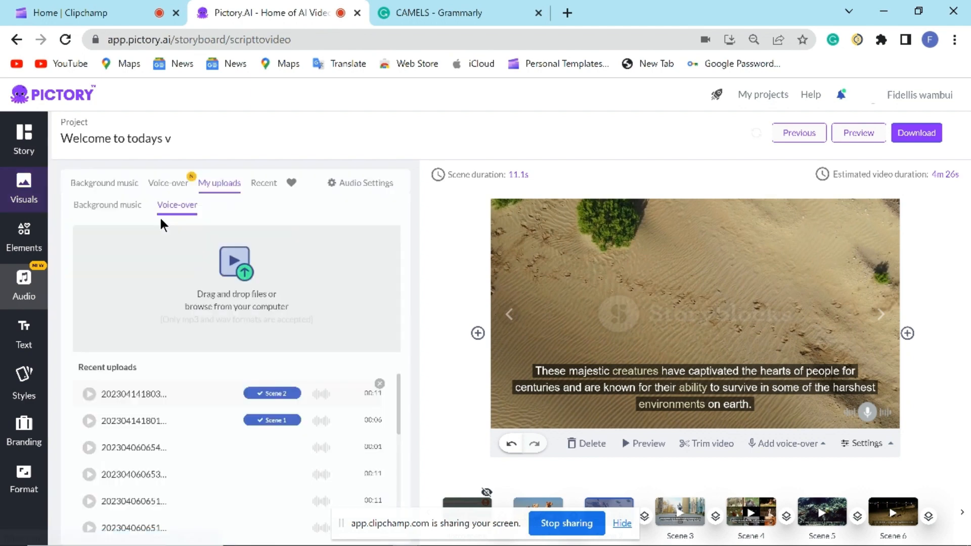
{"action": "left_click", "coordinate": [177, 184]}
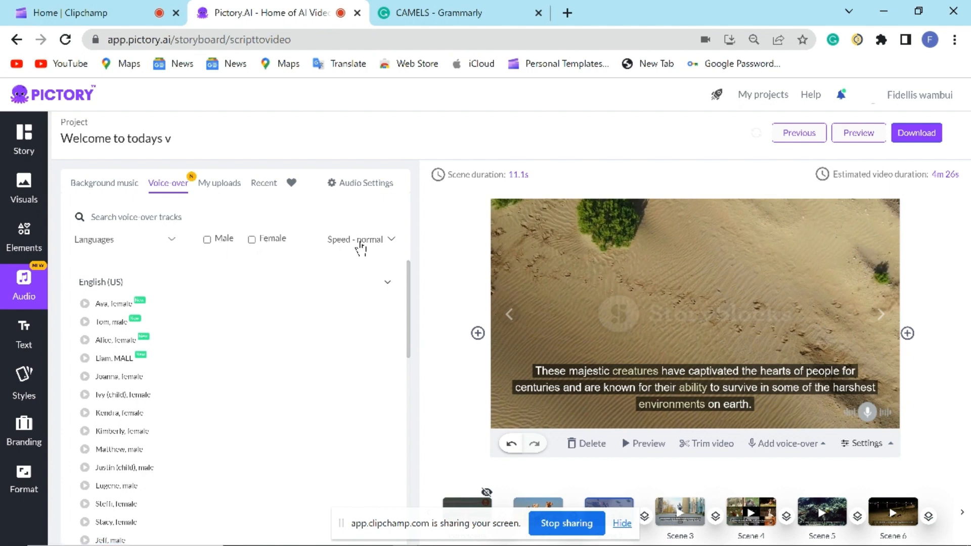
{"action": "left_click", "coordinate": [391, 240]}
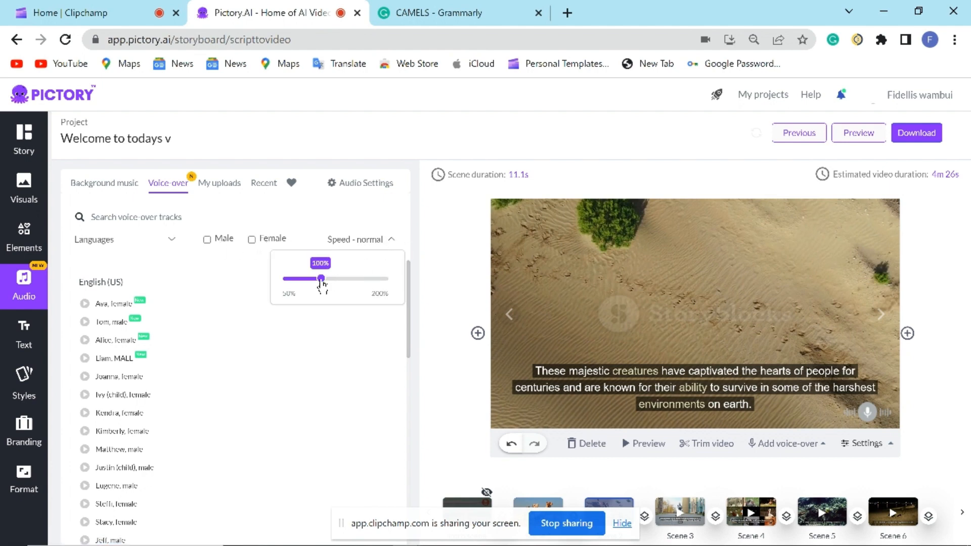
{"action": "mouse_move", "coordinate": [321, 281]}
{"action": "left_mouse_down"}
{"action": "mouse_move", "coordinate": [334, 279]}
{"action": "mouse_move", "coordinate": [320, 281]}
{"action": "left_mouse_up"}
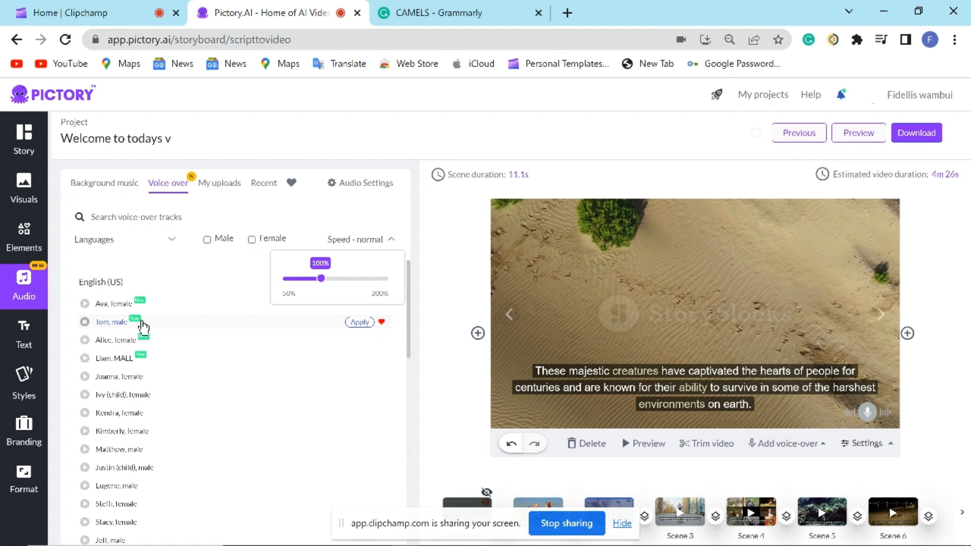
{"action": "left_click", "coordinate": [360, 322]}
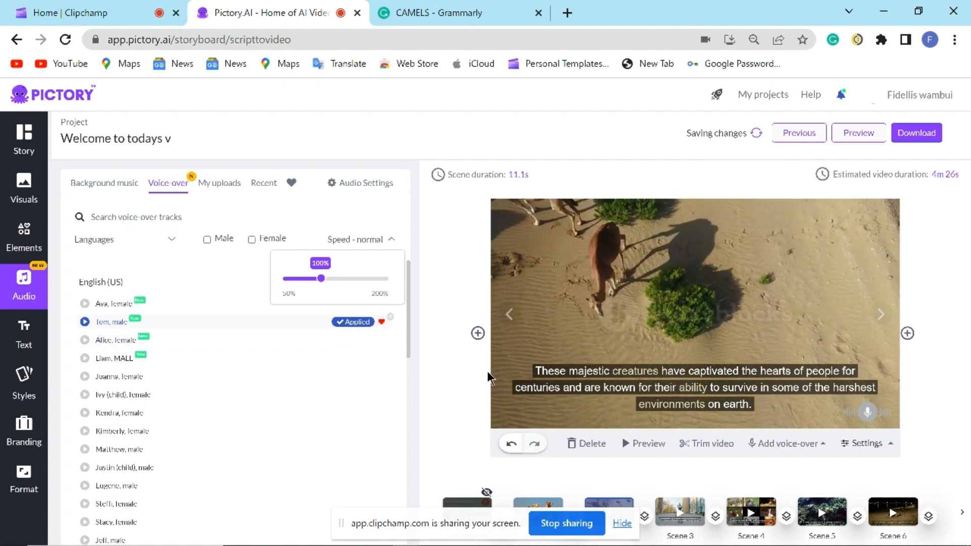
{"action": "left_click", "coordinate": [652, 448]}
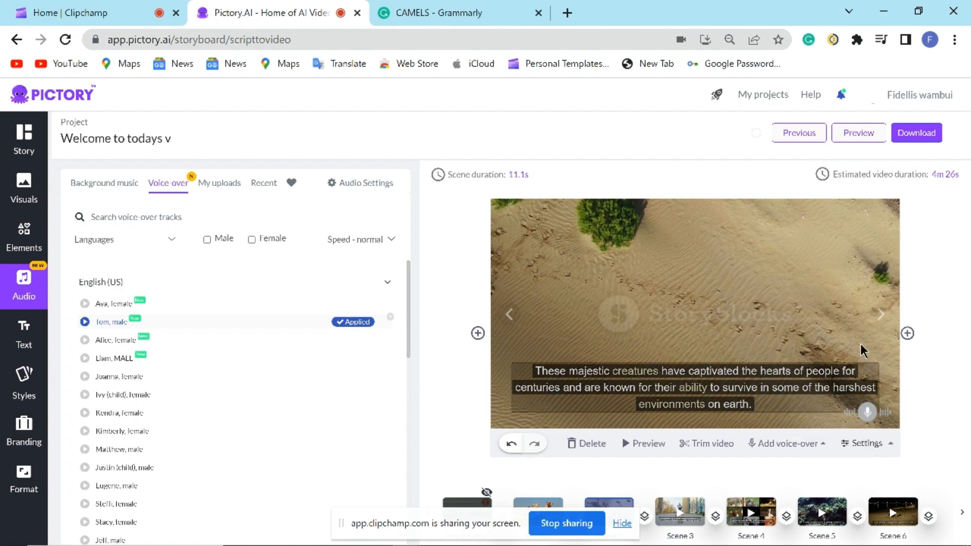
Step: Replace scene 3's robot visual with the 14-second library clip of a camel herd on a dry plain
{"action": "left_click", "coordinate": [880, 314]}
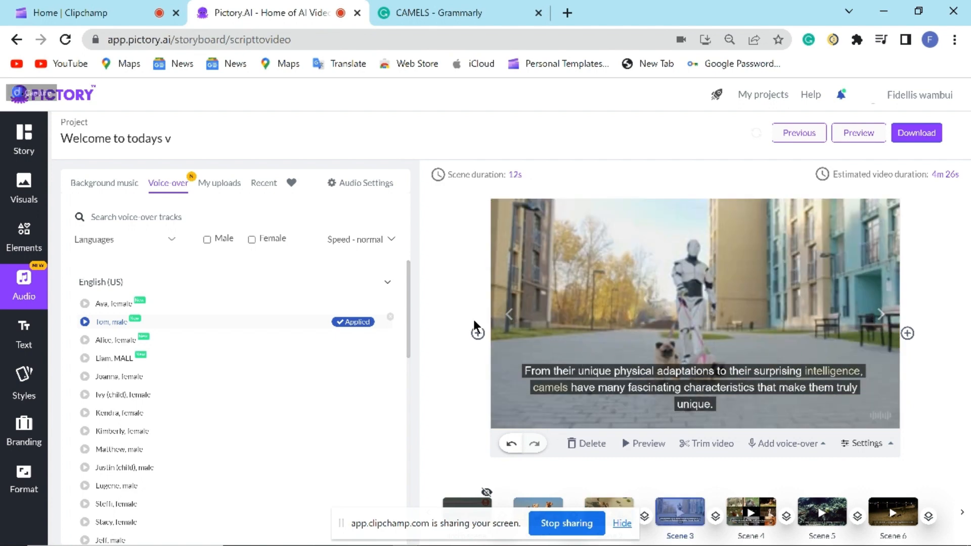
{"action": "left_click", "coordinate": [20, 198]}
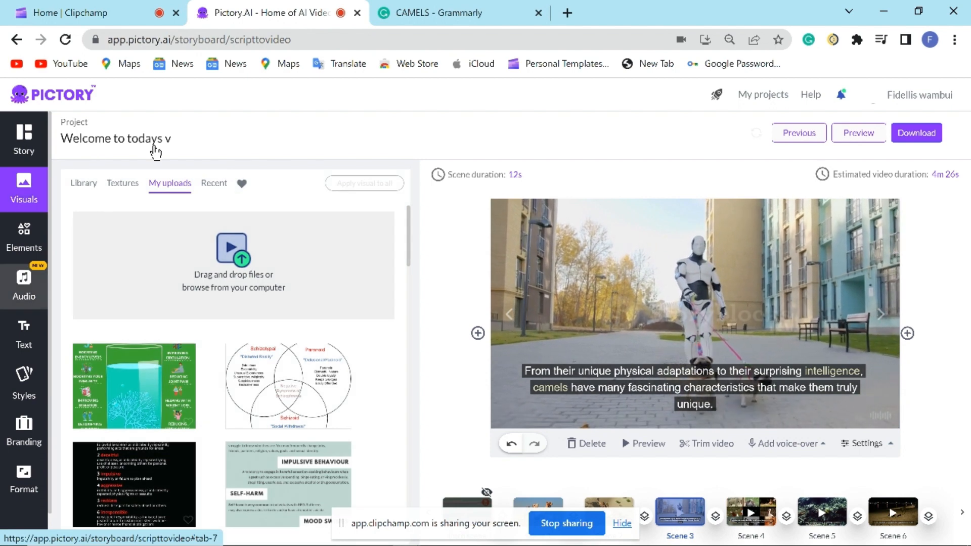
{"action": "left_click", "coordinate": [83, 184]}
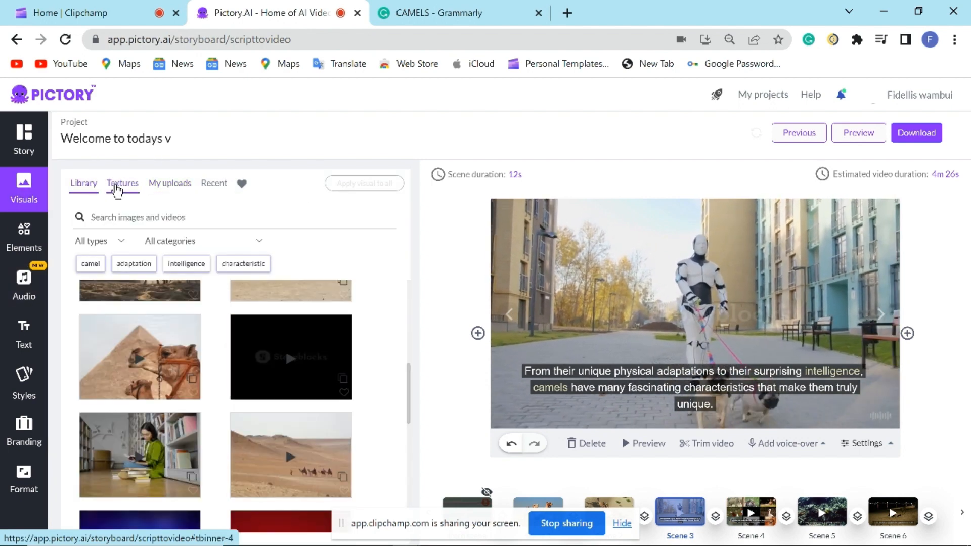
{"action": "left_click", "coordinate": [115, 191]}
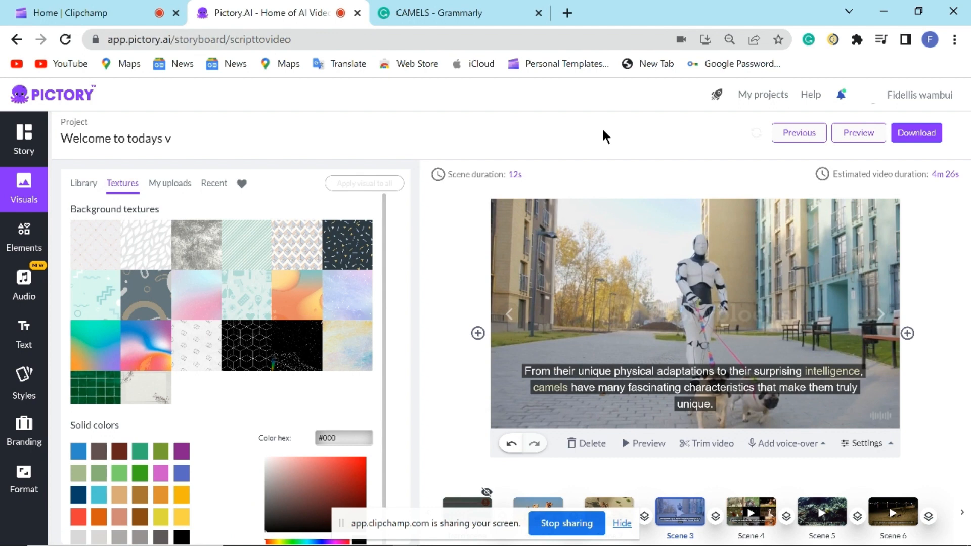
{"action": "left_click", "coordinate": [84, 183]}
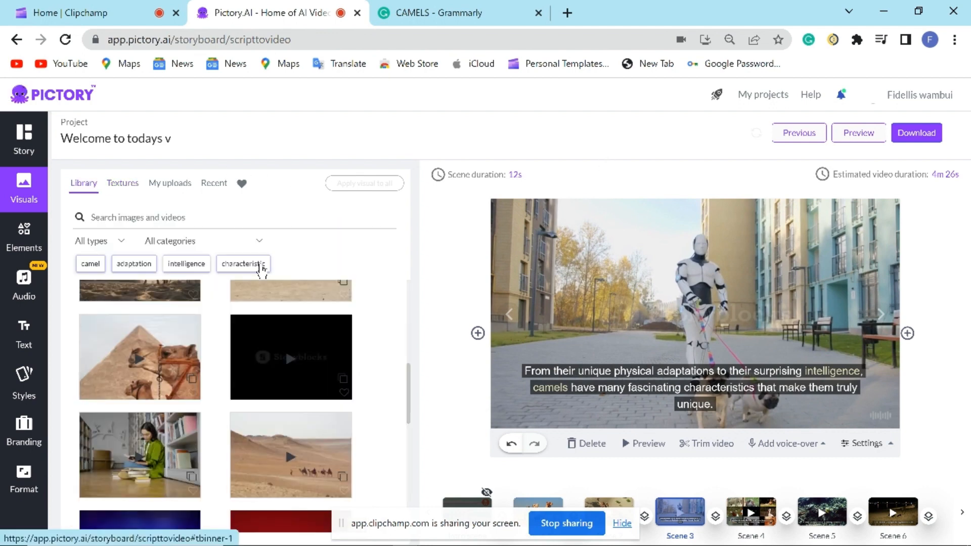
{"action": "scroll", "coordinate": [222, 453], "scroll_direction": "down", "scroll_amount": 5}
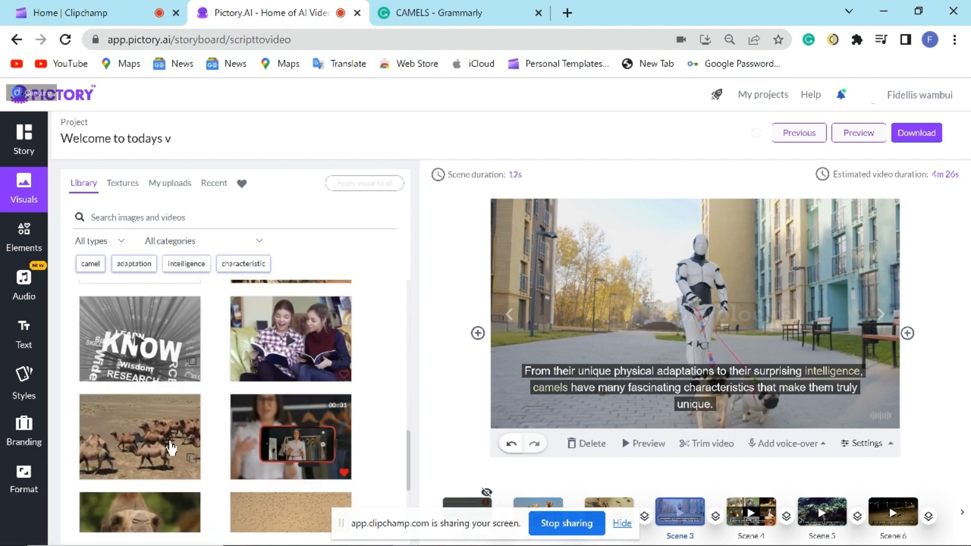
{"action": "mouse_move", "coordinate": [171, 444]}
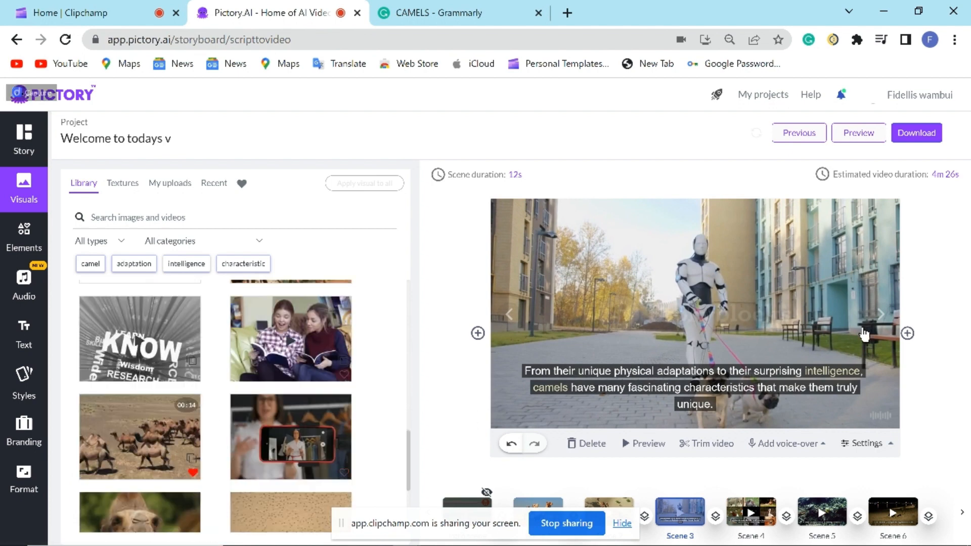
Step: Replace scene 4's animal collage with the library clip of camels standing in front of a building
{"action": "left_click_drag", "start_coordinate": [864, 334], "coordinate": [884, 320]}
{"action": "left_click", "coordinate": [884, 320]}
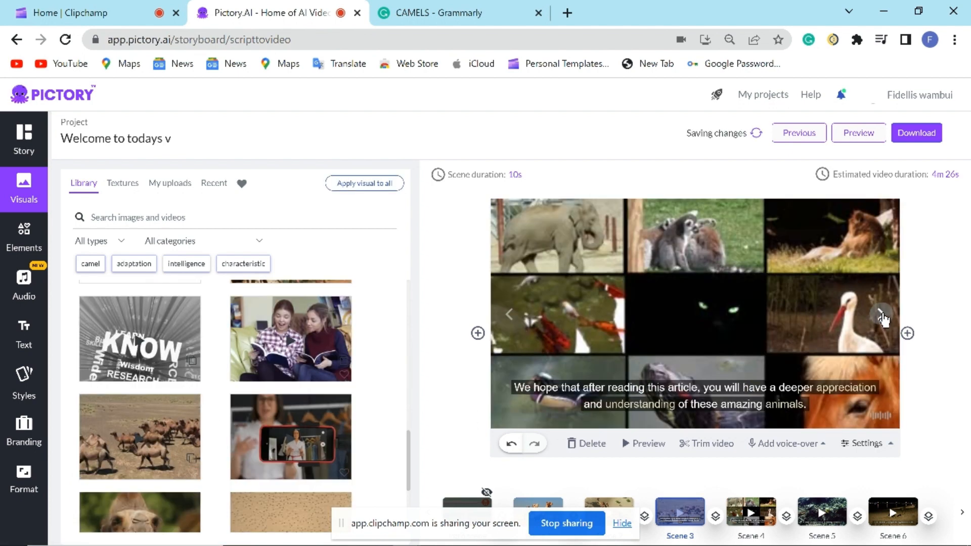
{"action": "scroll", "coordinate": [142, 421], "scroll_direction": "down", "scroll_amount": 3}
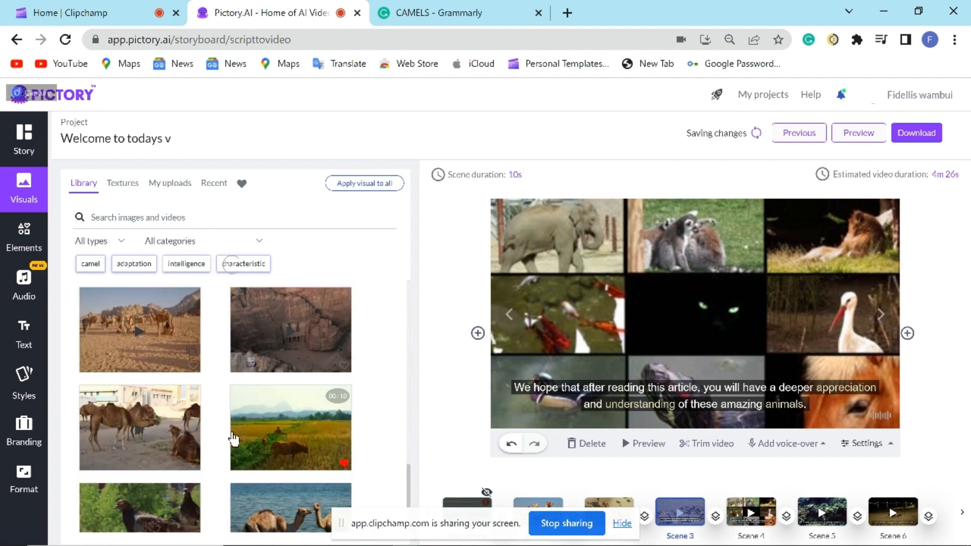
{"action": "left_click", "coordinate": [882, 317]}
Step: Search the visuals library for camels and set the clip of a brown camel herd on sand as scene 5's visual
{"action": "left_click", "coordinate": [882, 317]}
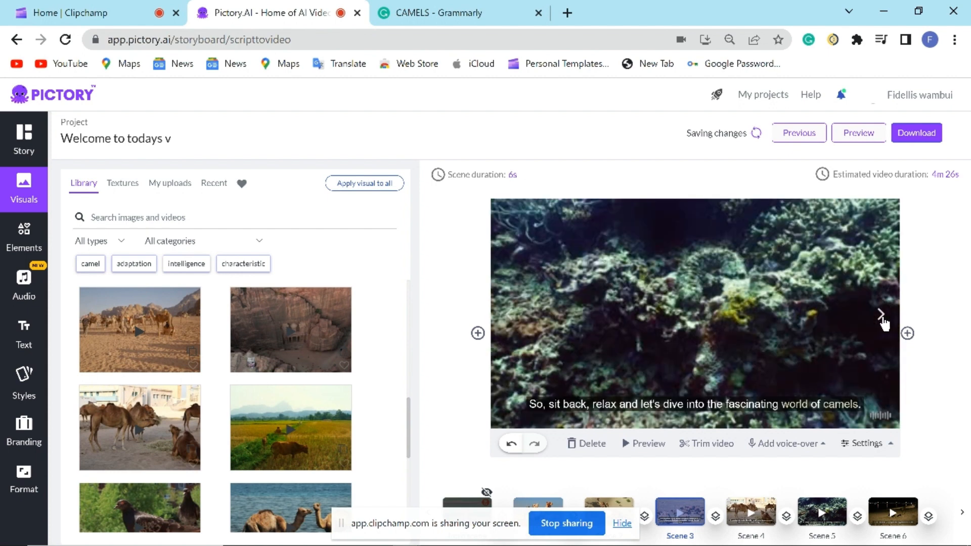
{"action": "scroll", "coordinate": [143, 405], "scroll_direction": "down", "scroll_amount": 5}
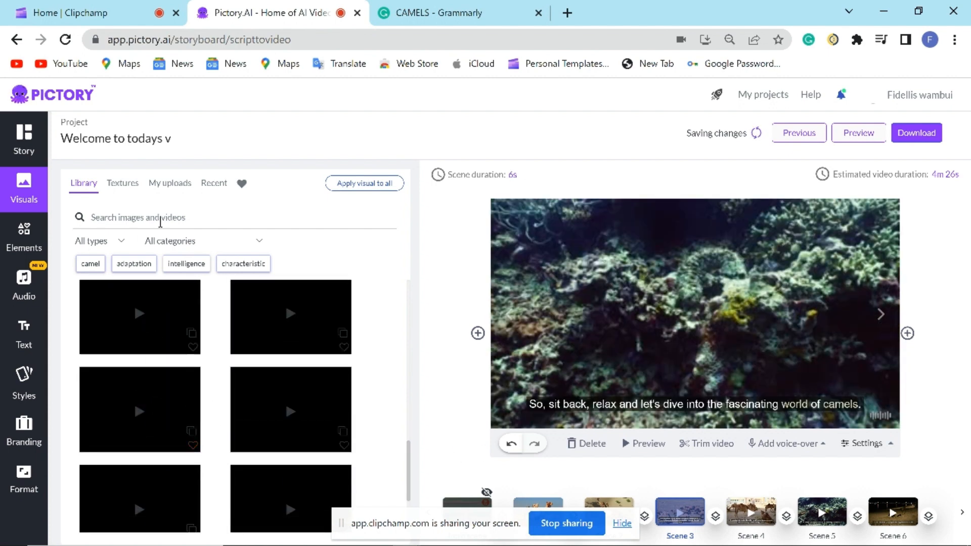
{"action": "left_click", "coordinate": [160, 221]}
{"action": "type", "text": "damels"}
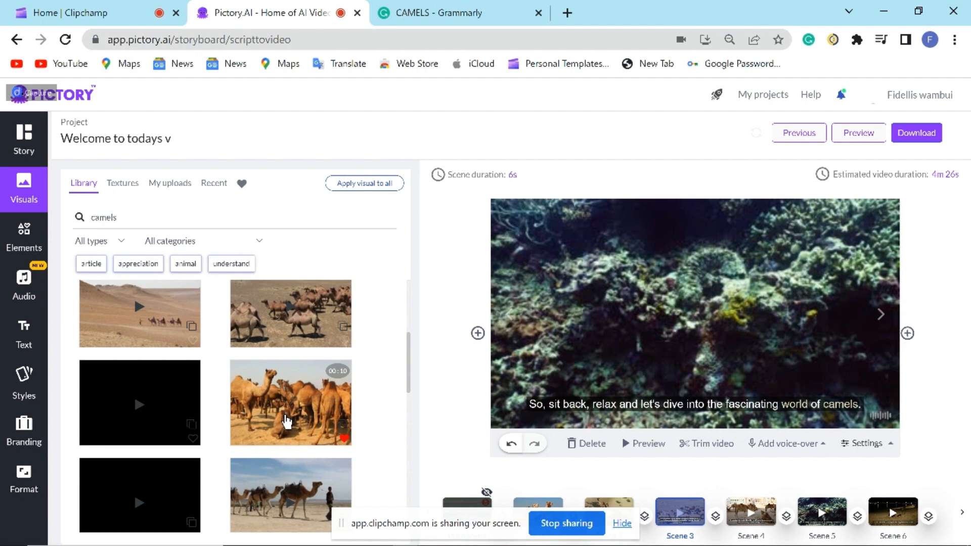
Step: Search the visuals library for "sit back" and set the clip of a woman sitting on a sofa at night as scene 5's visual
{"action": "left_click", "coordinate": [121, 217]}
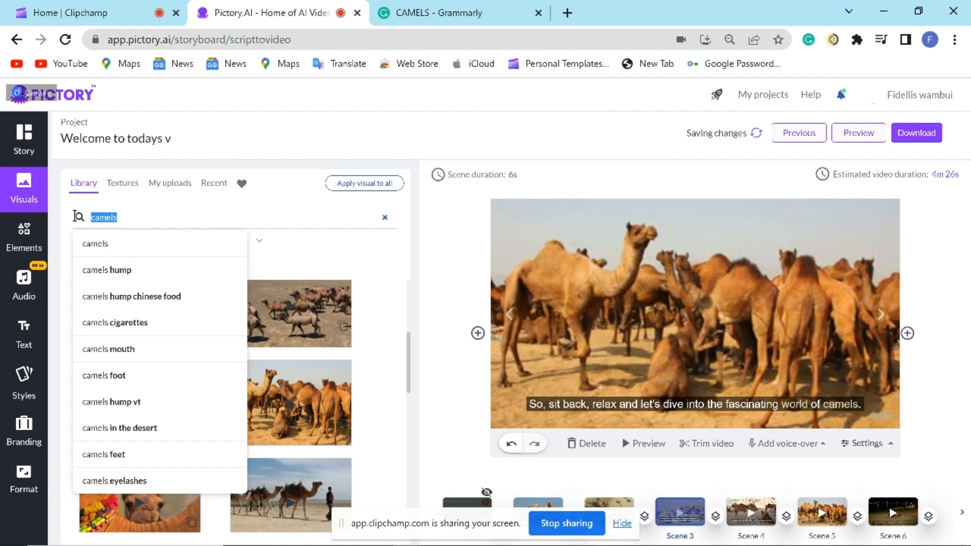
{"action": "type", "text": "sit back"}
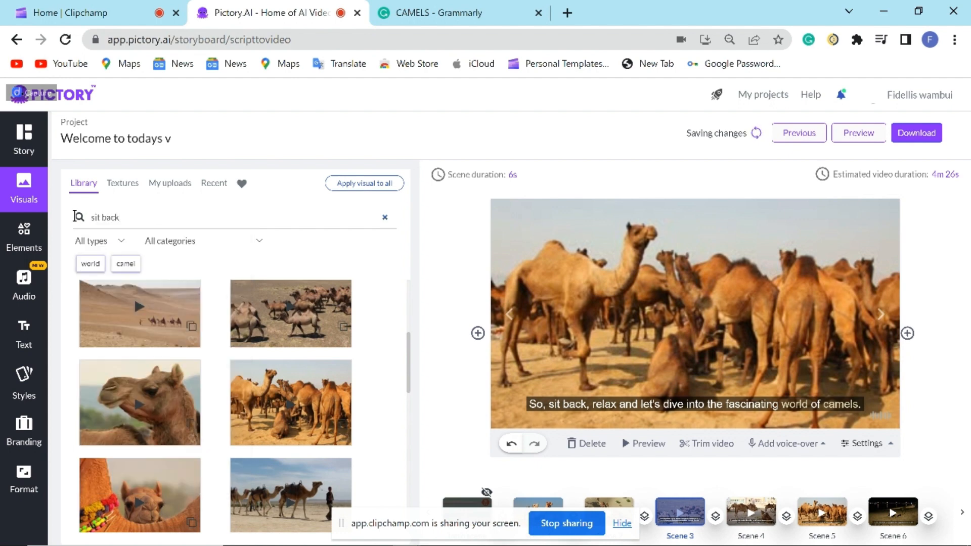
{"action": "key", "text": "Return"}
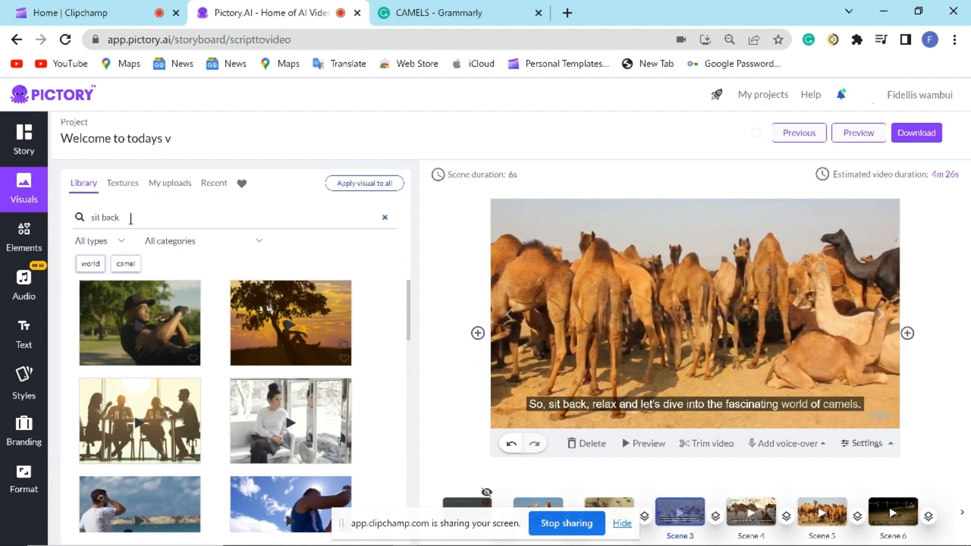
{"action": "mouse_move", "coordinate": [242, 536]}
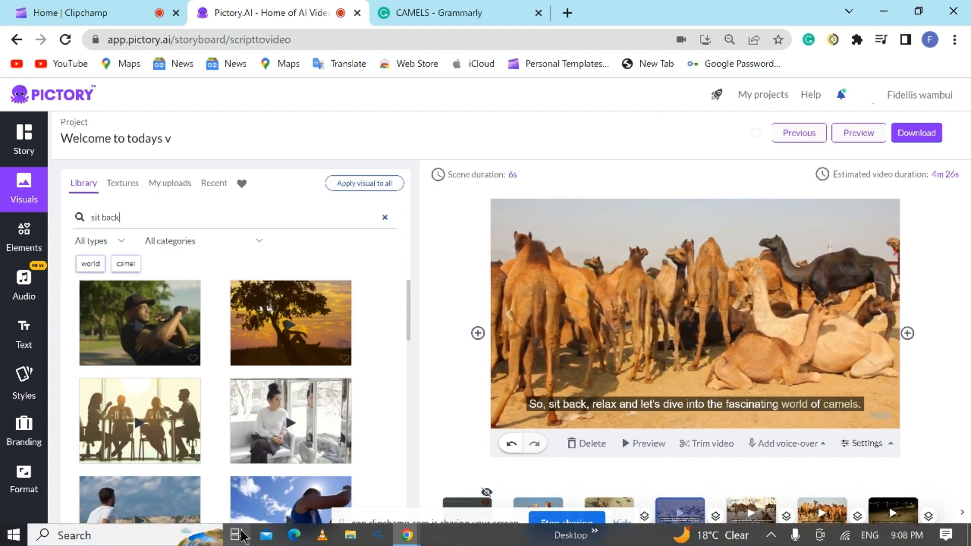
{"action": "scroll", "coordinate": [250, 457], "scroll_direction": "down", "scroll_amount": 3}
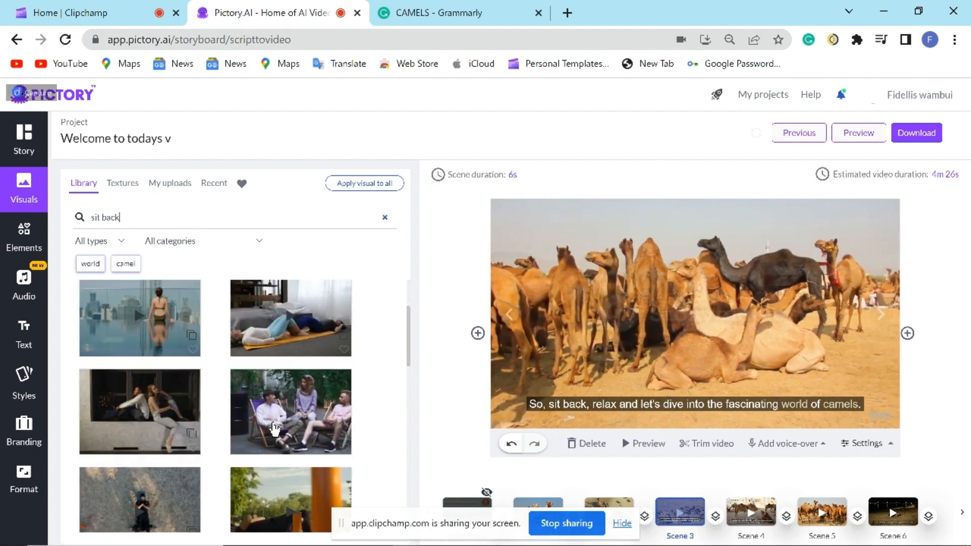
{"action": "scroll", "coordinate": [273, 428], "scroll_direction": "down", "scroll_amount": 5}
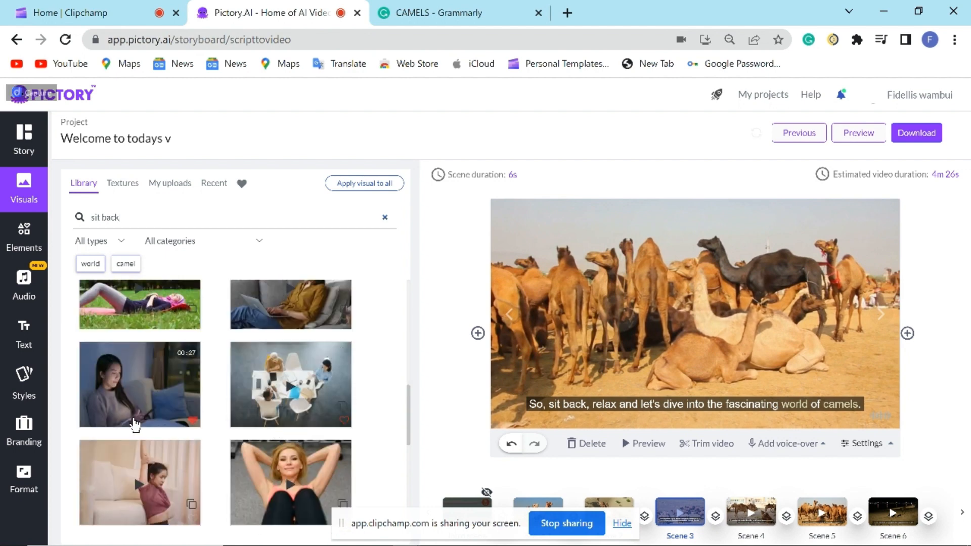
Step: Filter the library by the camel keyword and use the saddled camels clip for scene 6 and the sunset camel head clip for scene 7
{"action": "left_click", "coordinate": [880, 315]}
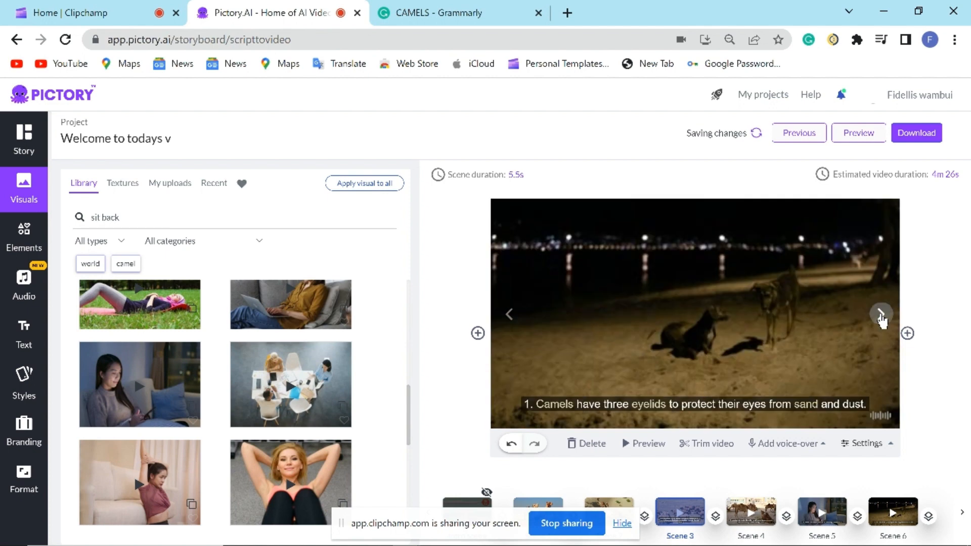
{"action": "left_click", "coordinate": [124, 265]}
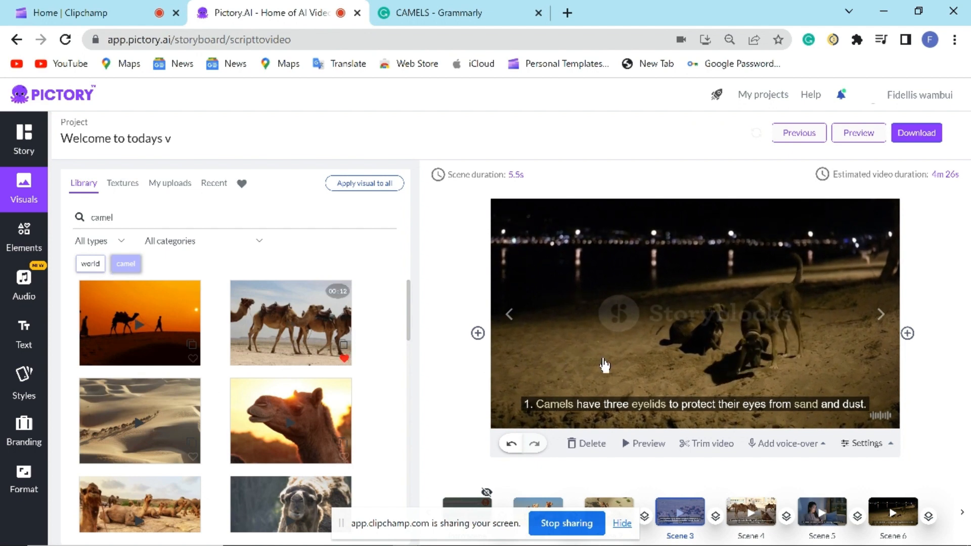
{"action": "left_click", "coordinate": [880, 315]}
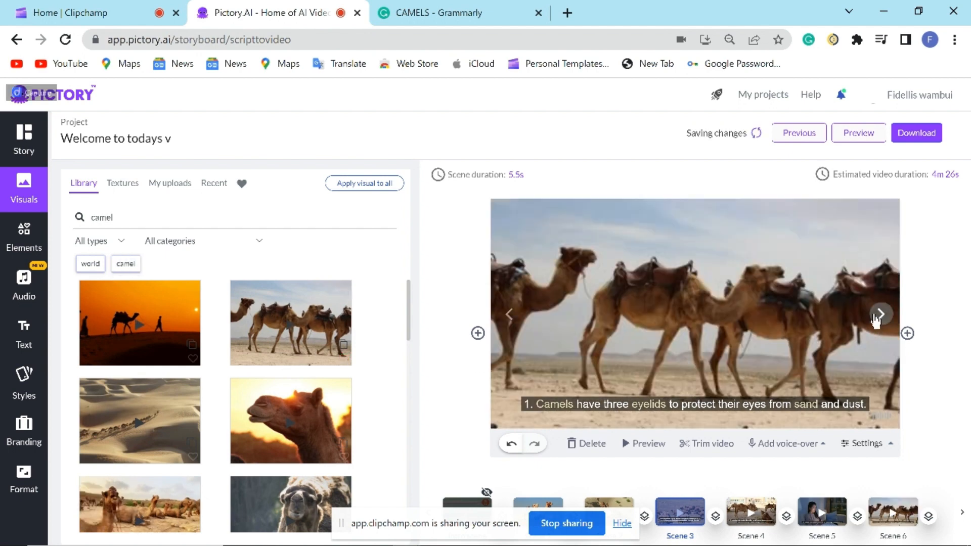
{"action": "left_click", "coordinate": [878, 314]}
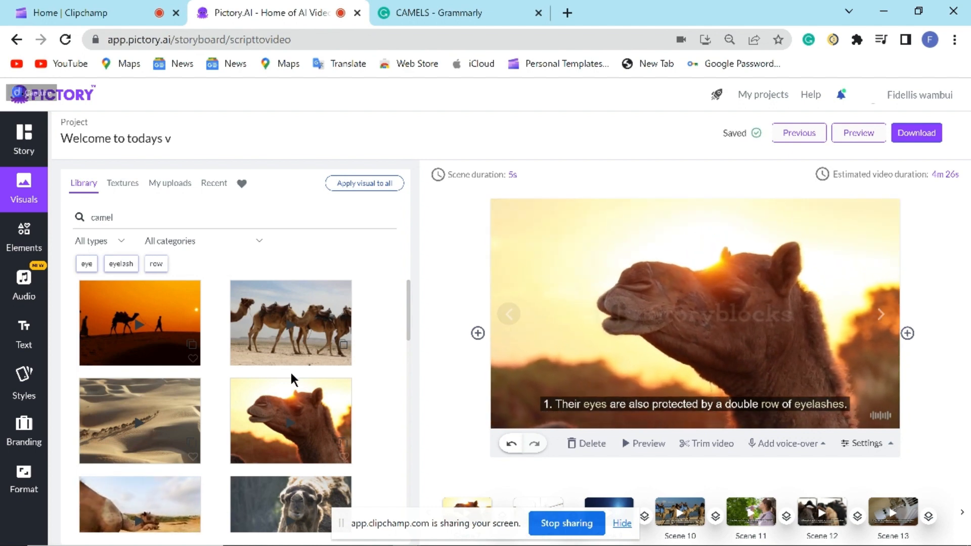
{"action": "left_click", "coordinate": [883, 314]}
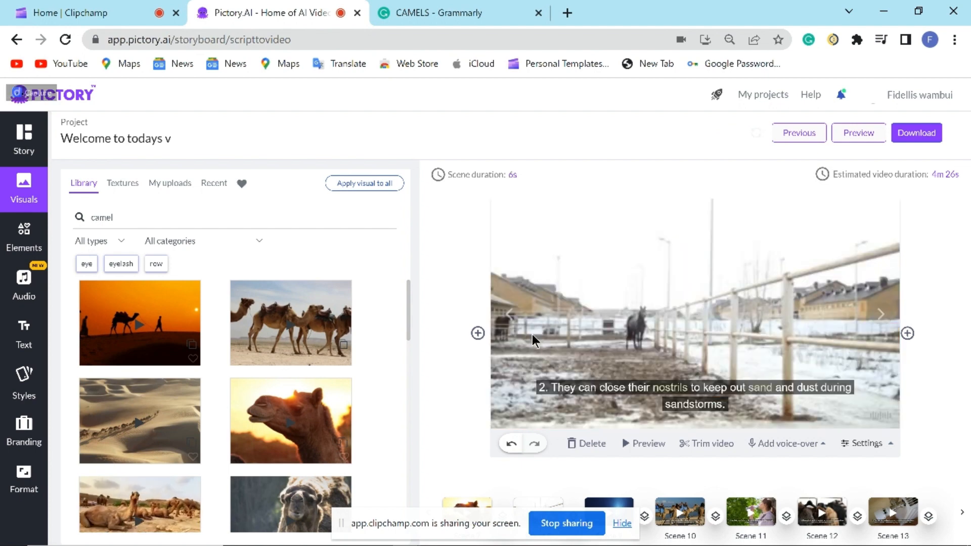
Step: Replace the placeholder heading on the black hexagon-patterned scene with "Welcome"
{"action": "left_click", "coordinate": [848, 136]}
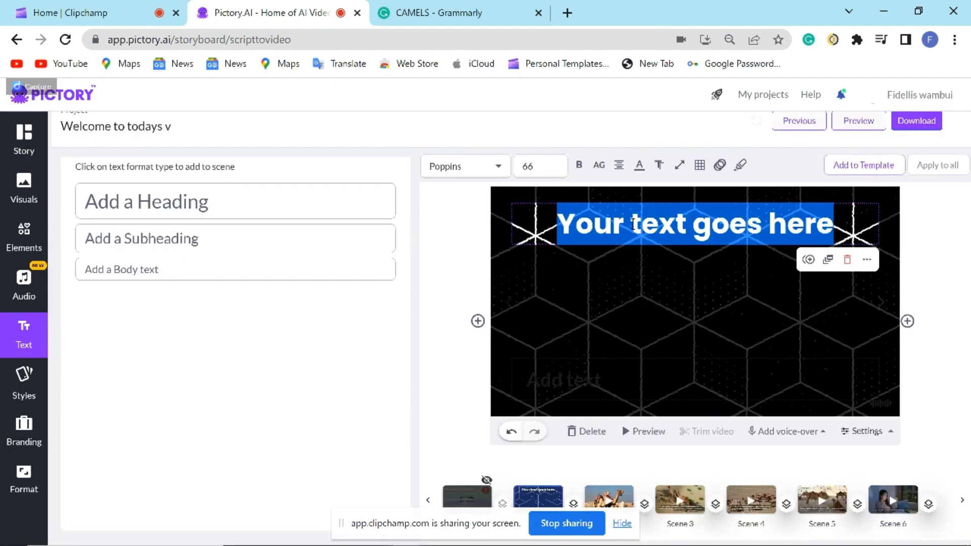
{"action": "type", "text": "Let"}
{"action": "key", "text": "BackSpace"}
{"action": "key", "text": "BackSpace"}
{"action": "key", "text": "BackSpace"}
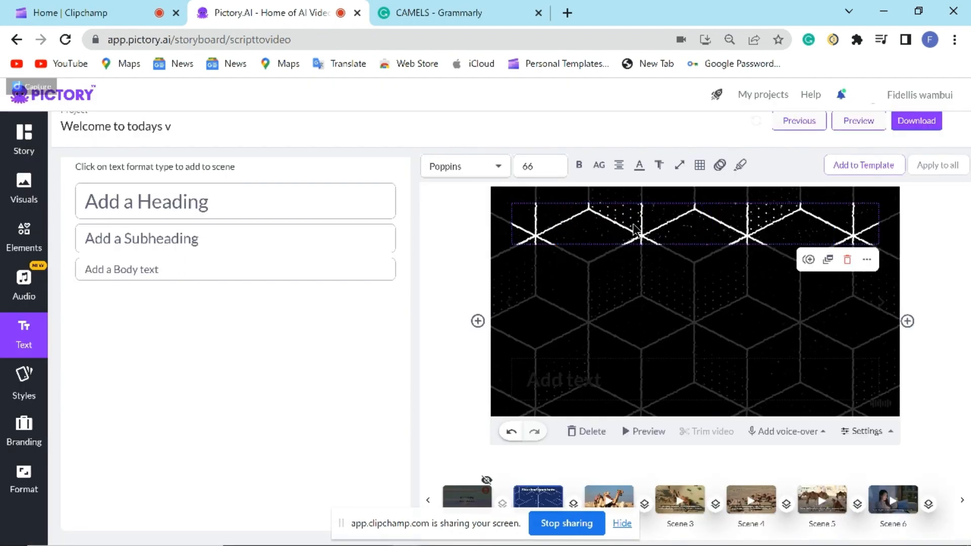
{"action": "type", "text": "Welcome"}
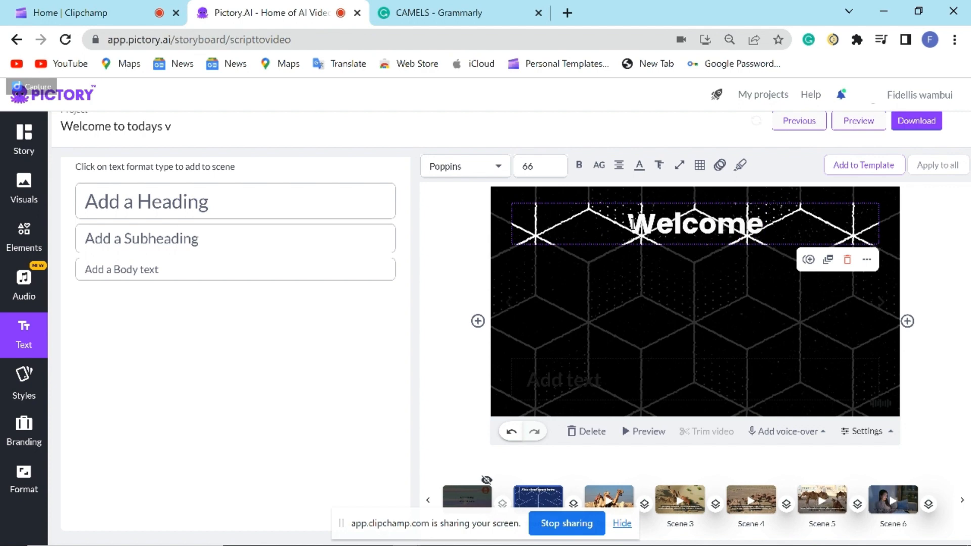
Step: Clear the word "Welcome" from the heading on the black hexagon-patterned scene
{"action": "key", "text": "BackSpace"}
{"action": "key", "text": "BackSpace"}
{"action": "key", "text": "BackSpace"}
{"action": "key", "text": "BackSpace"}
{"action": "key", "text": "BackSpace"}
{"action": "key", "text": "BackSpace"}
{"action": "key", "text": "BackSpace"}
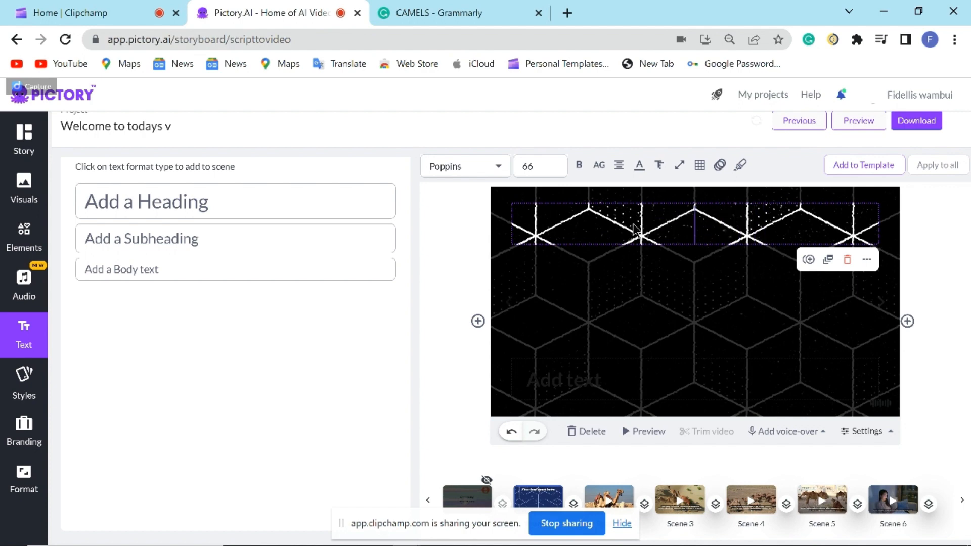
{"action": "left_click", "coordinate": [592, 305]}
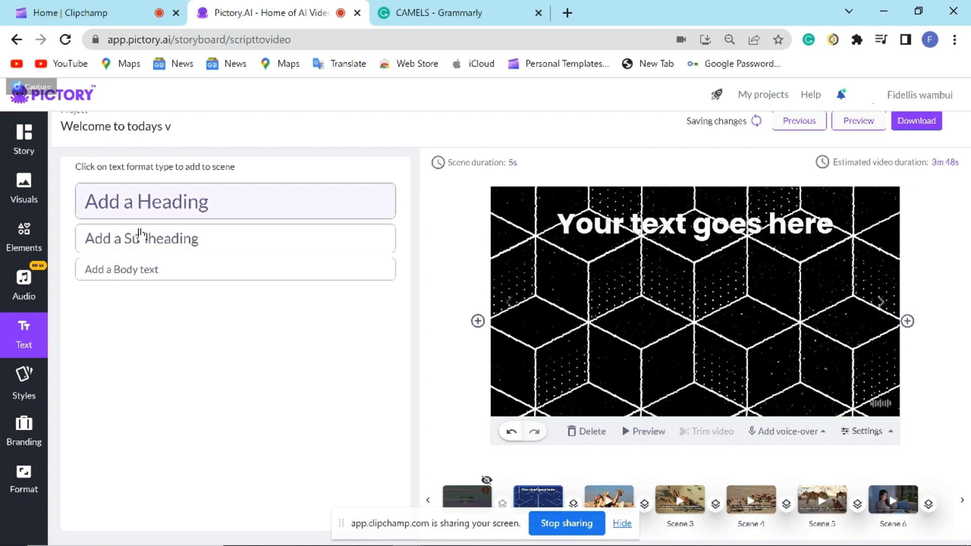
Step: Search the visuals library for "welcome" and set the white handwritten Welcome clip as the hexagon-patterned scene's visual
{"action": "left_click", "coordinate": [25, 237]}
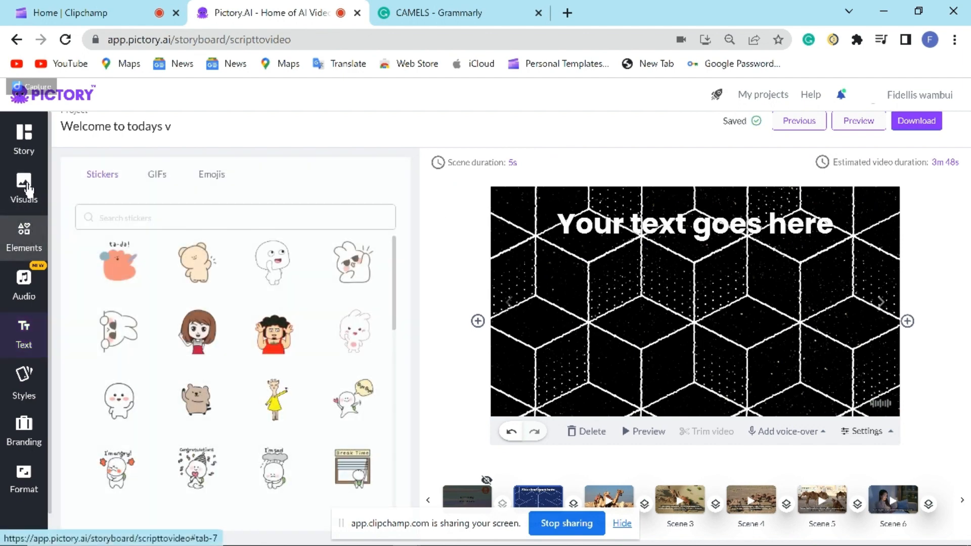
{"action": "left_click", "coordinate": [26, 190]}
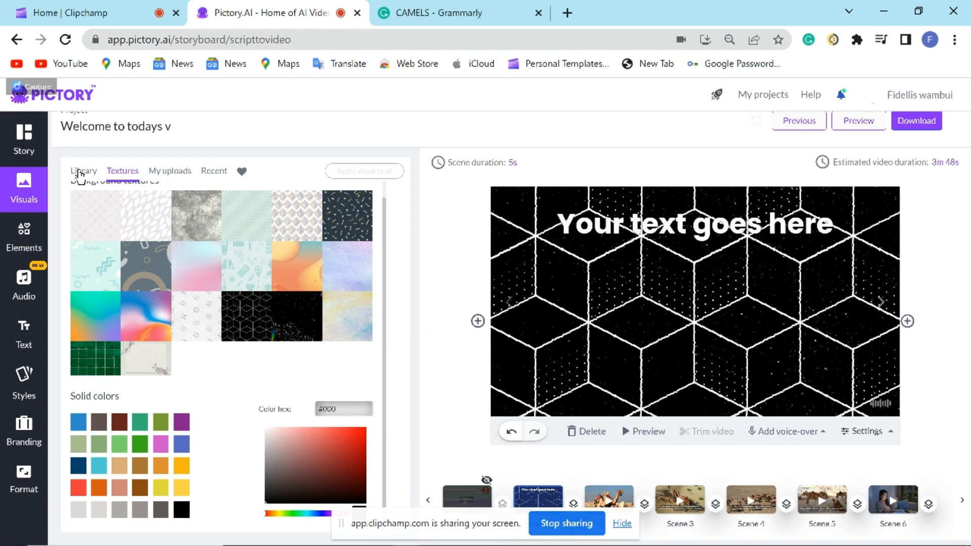
{"action": "left_click", "coordinate": [78, 173]}
{"action": "left_click", "coordinate": [101, 208]}
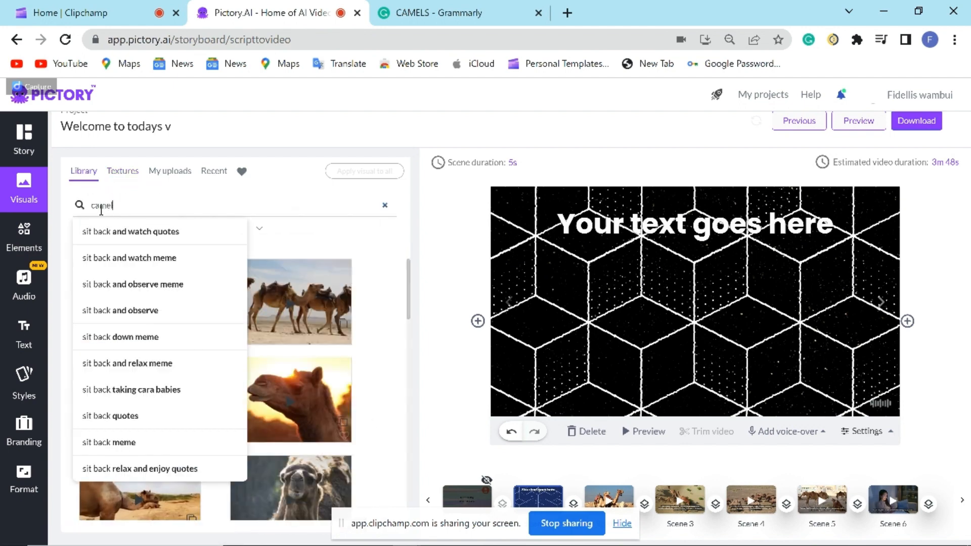
{"action": "double_click", "coordinate": [101, 208]}
{"action": "type", "text": "welcome"}
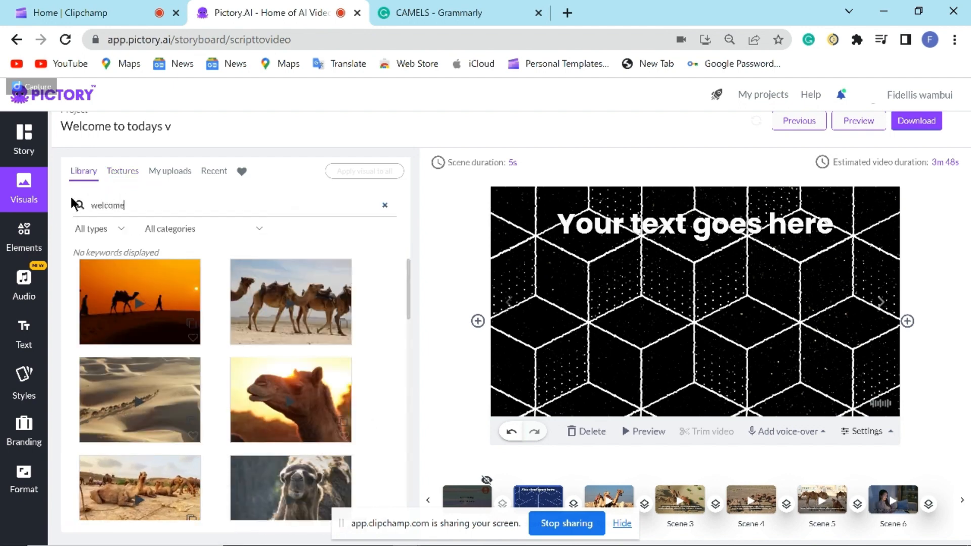
{"action": "key", "text": "Return"}
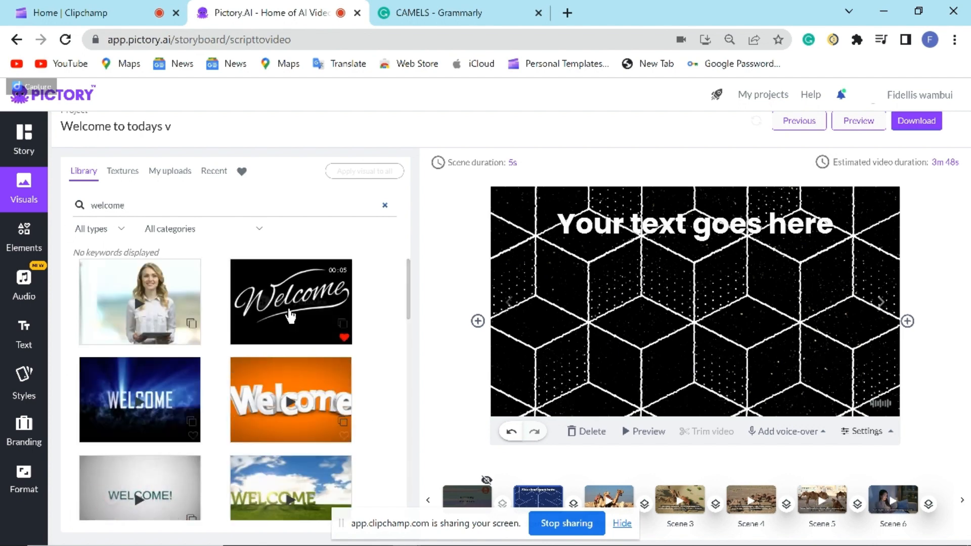
Step: Delete the placeholder heading from the scene with the handwritten Welcome clip
{"action": "left_click", "coordinate": [662, 233]}
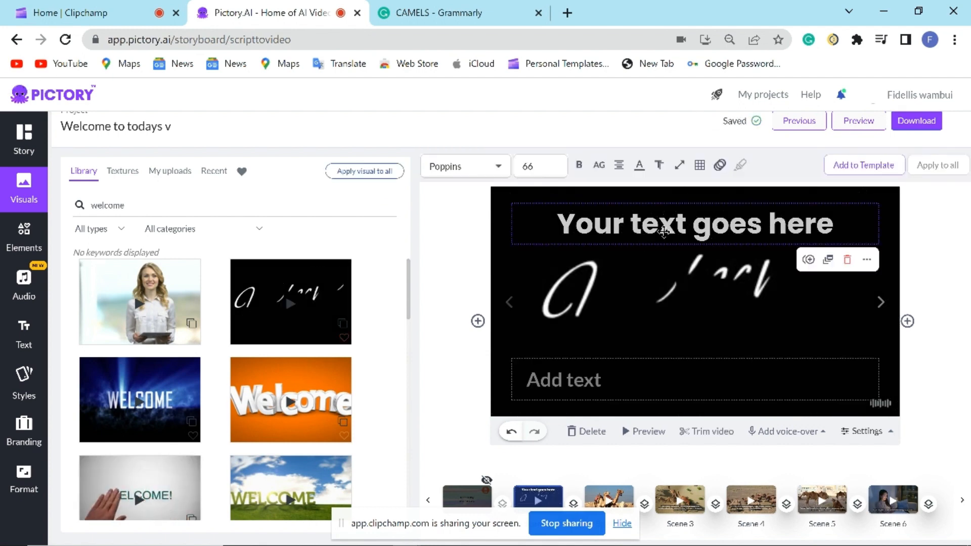
{"action": "double_click", "coordinate": [663, 232]}
{"action": "key", "text": "BackSpace"}
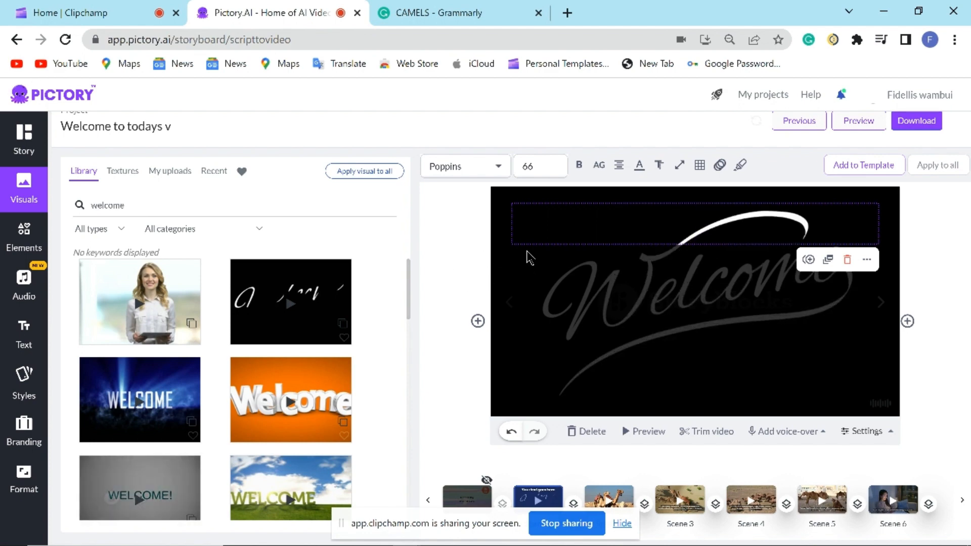
{"action": "left_click", "coordinate": [847, 261]}
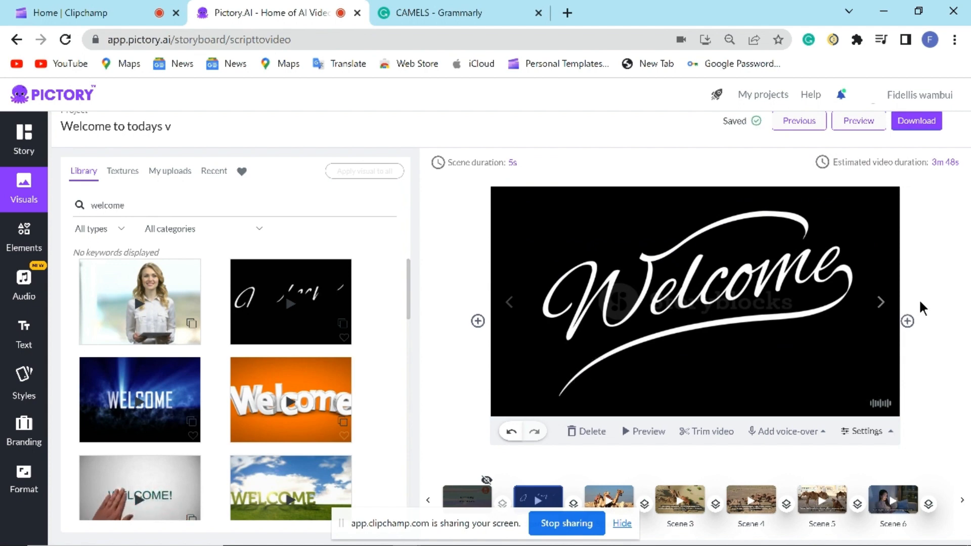
Step: Look through the scenes next to the handwritten Welcome scene and preview the Welcome scene
{"action": "left_click", "coordinate": [907, 321]}
{"action": "left_click", "coordinate": [478, 320]}
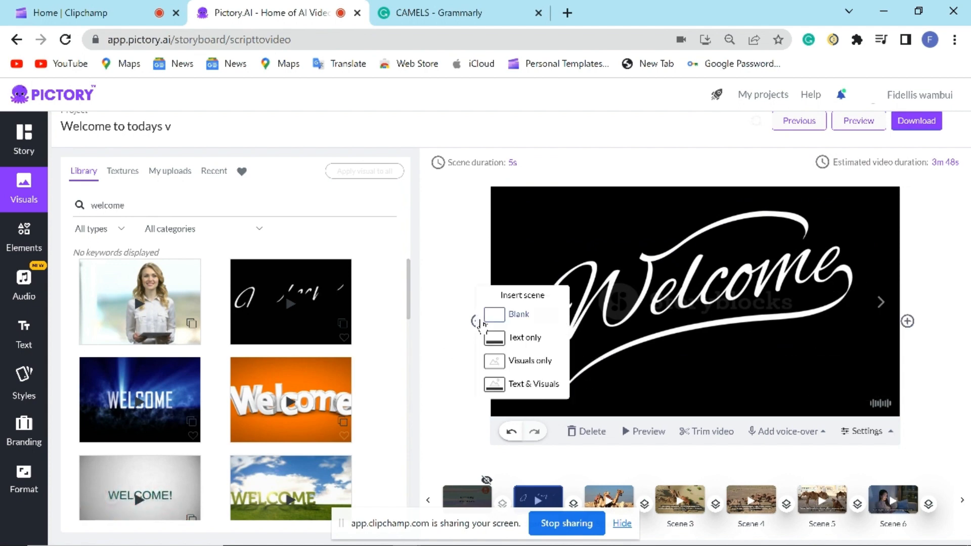
{"action": "left_click", "coordinate": [880, 301]}
{"action": "left_click", "coordinate": [509, 302]}
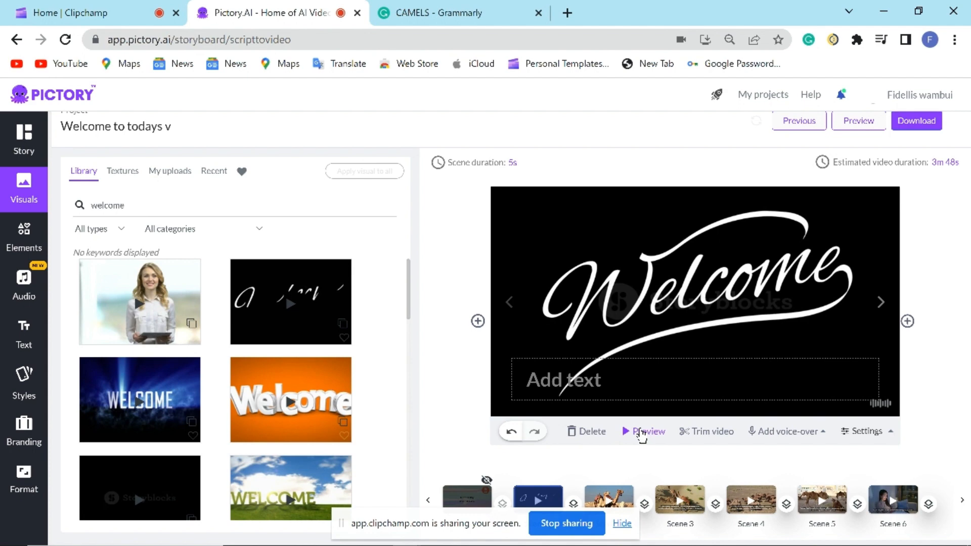
{"action": "left_click", "coordinate": [641, 433]}
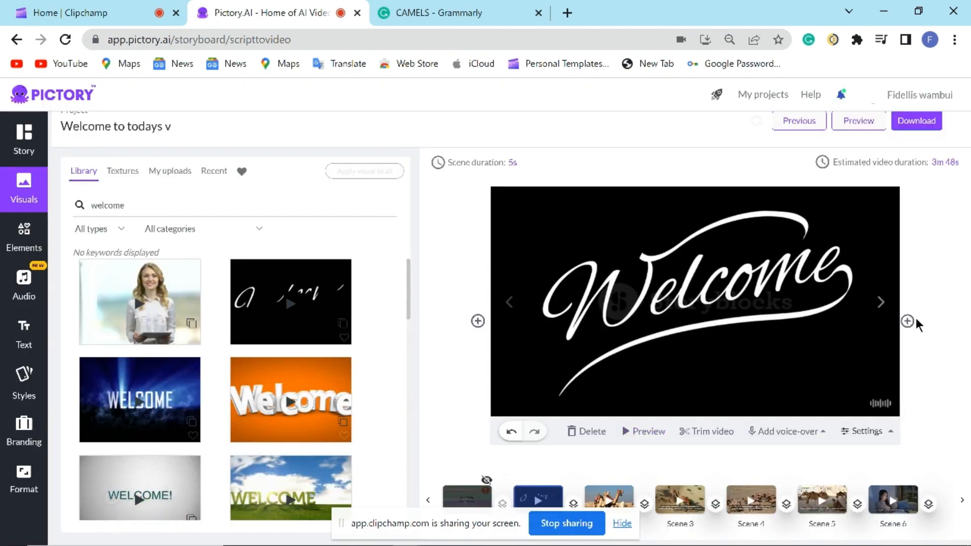
Step: Insert a text-only scene before the captioned scene of two saddled camels and give it the solid dark red background #66231E
{"action": "left_click", "coordinate": [483, 323]}
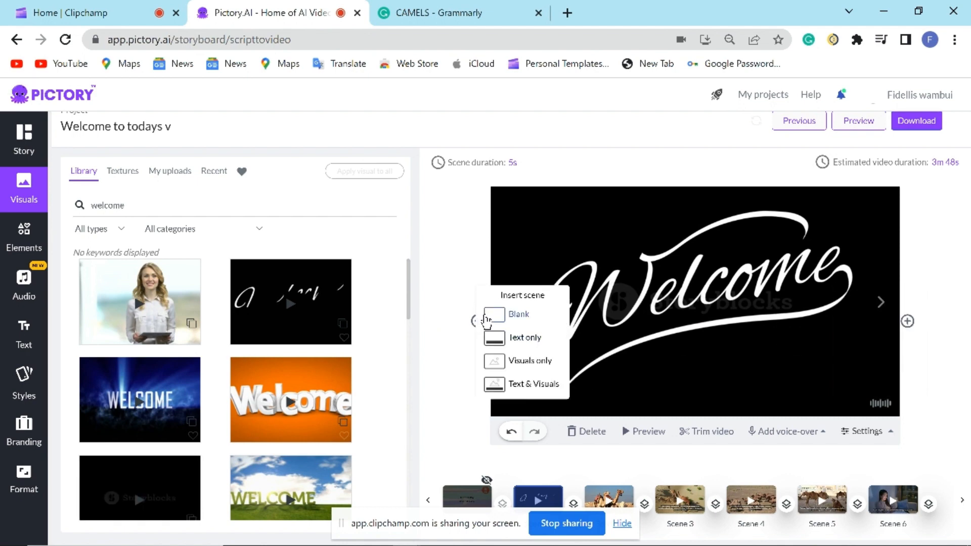
{"action": "left_click", "coordinate": [880, 303]}
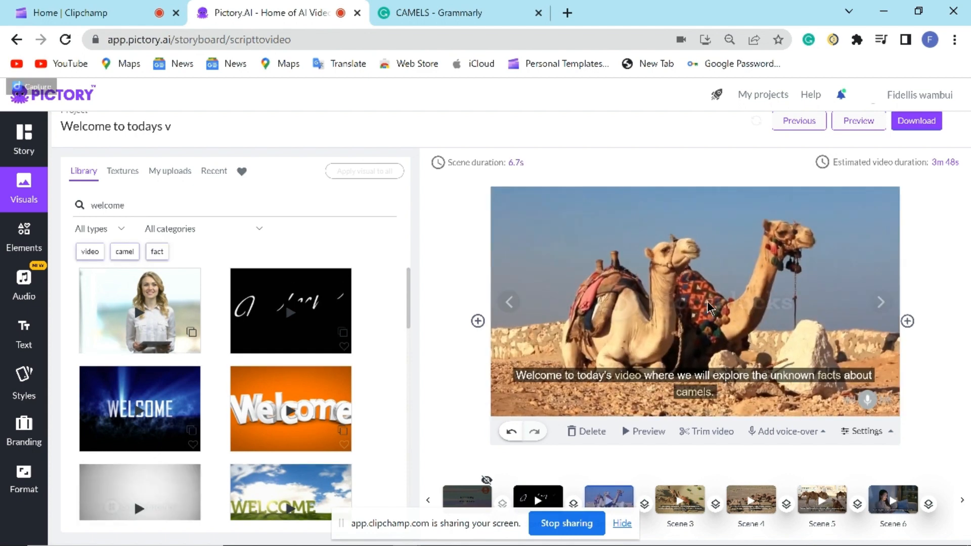
{"action": "mouse_move", "coordinate": [477, 321]}
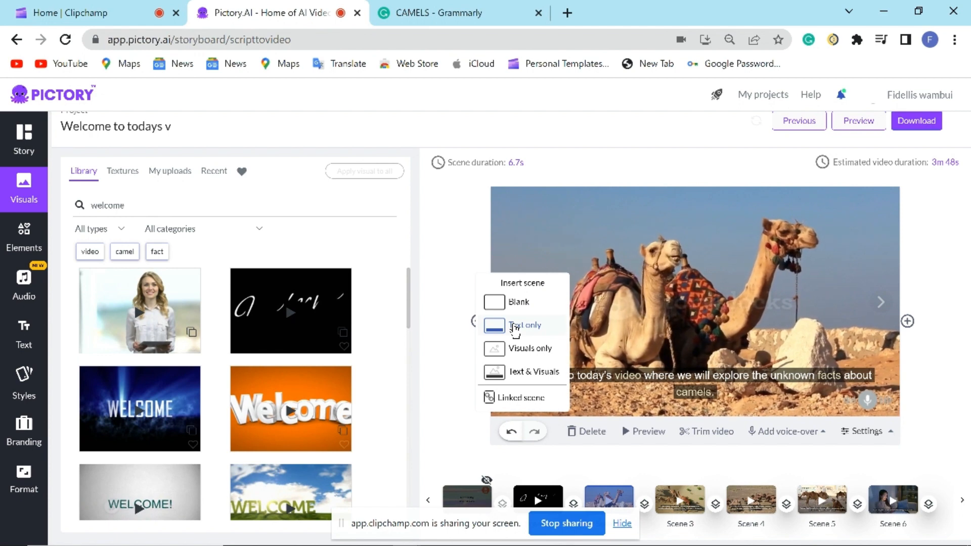
{"action": "left_click", "coordinate": [510, 326]}
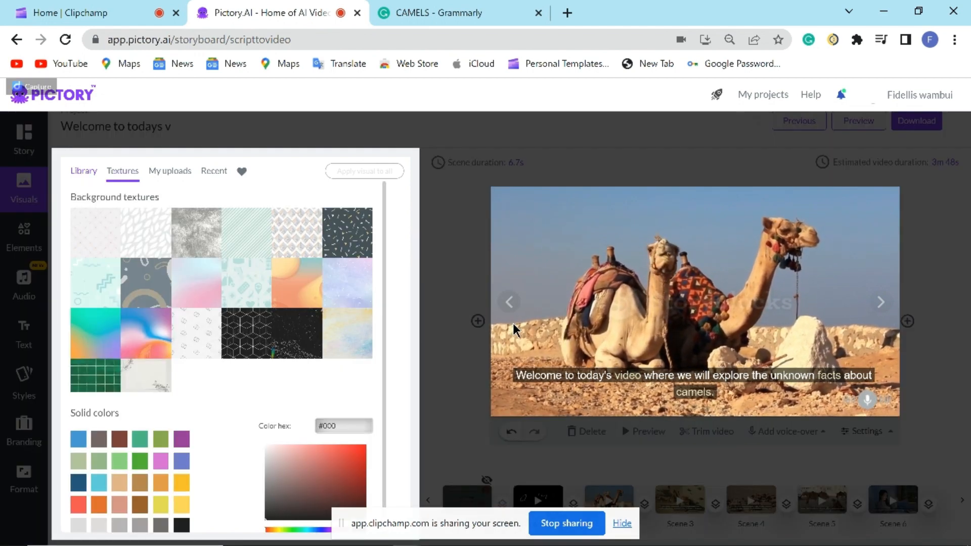
{"action": "left_click", "coordinate": [346, 346]}
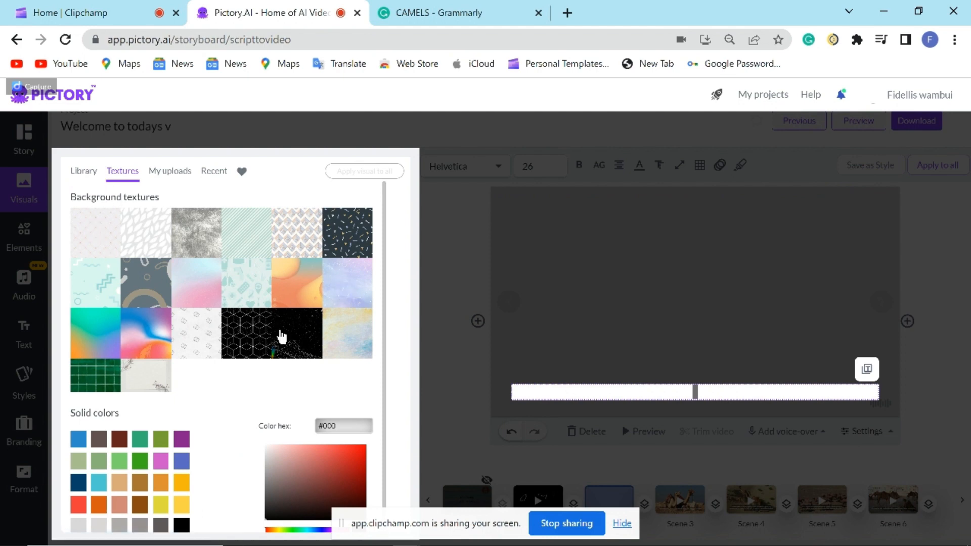
{"action": "left_click", "coordinate": [120, 444]}
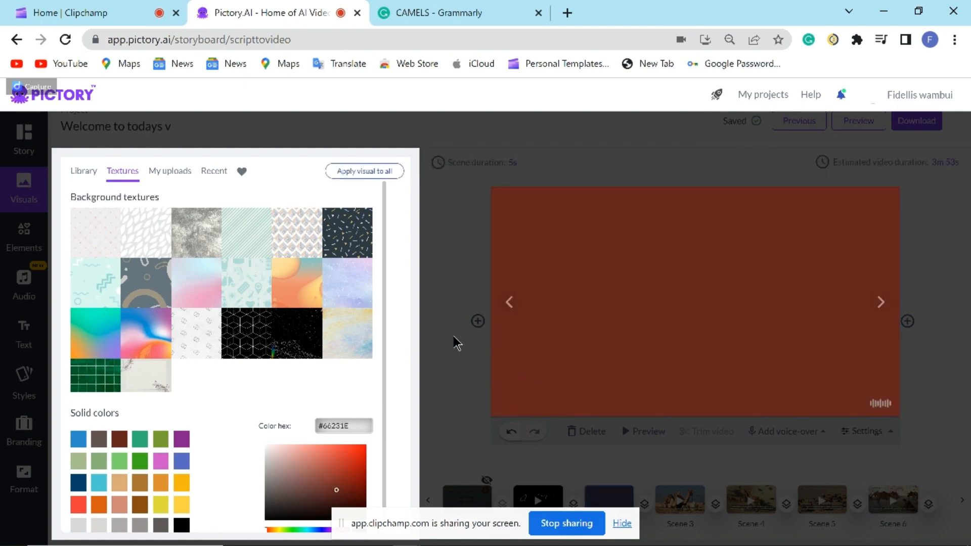
{"action": "left_click", "coordinate": [462, 278]}
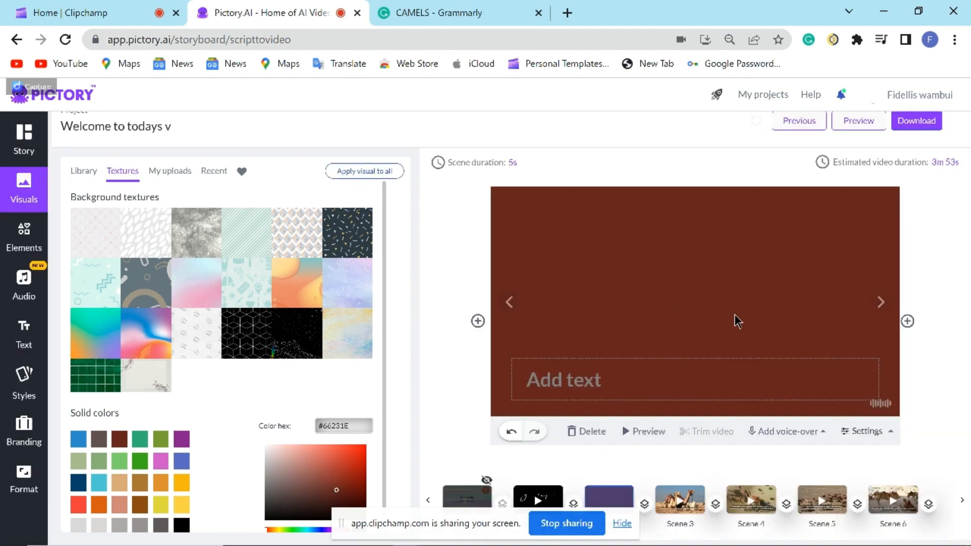
Step: Insert a visuals-only scene after scene 3 and use the clip of saddled camels walking from the camel keyword results
{"action": "left_click", "coordinate": [880, 303]}
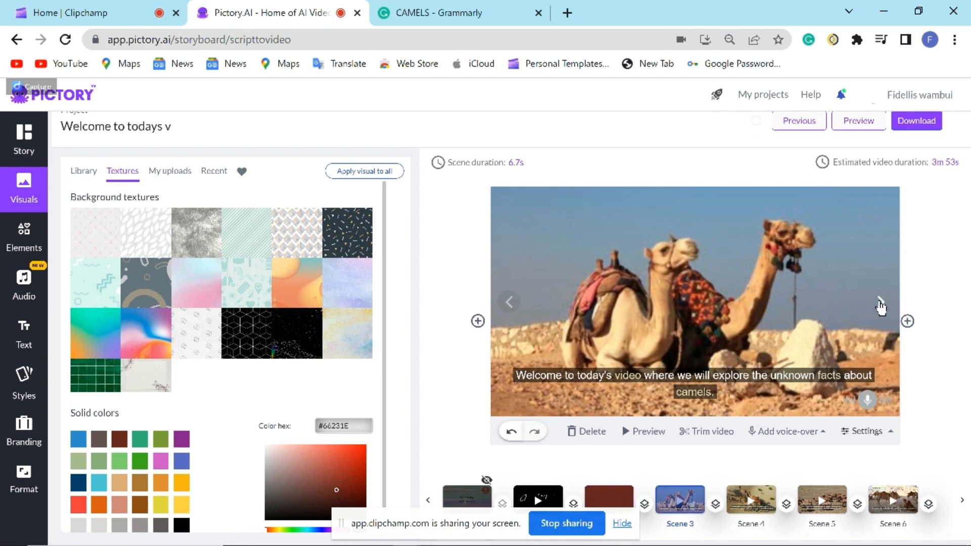
{"action": "left_click", "coordinate": [477, 320]}
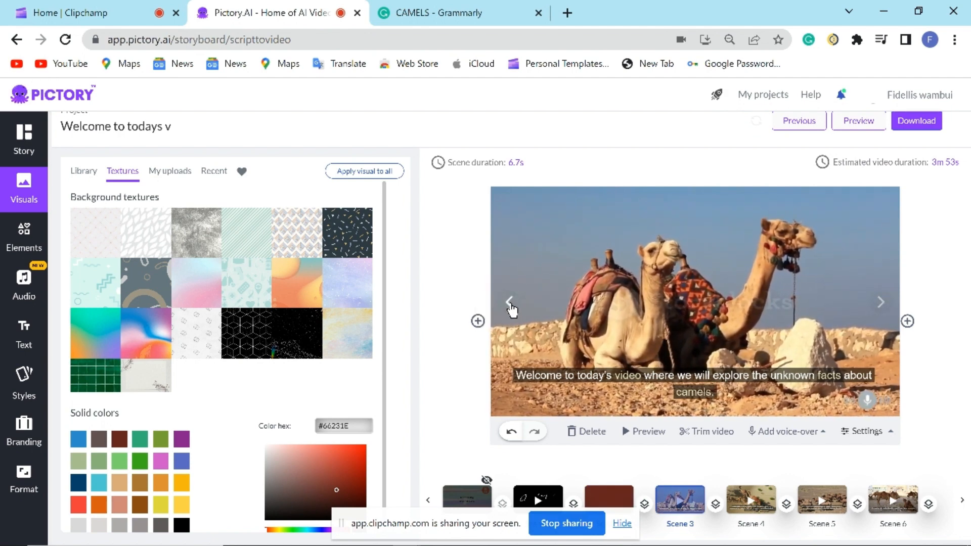
{"action": "left_click", "coordinate": [509, 304]}
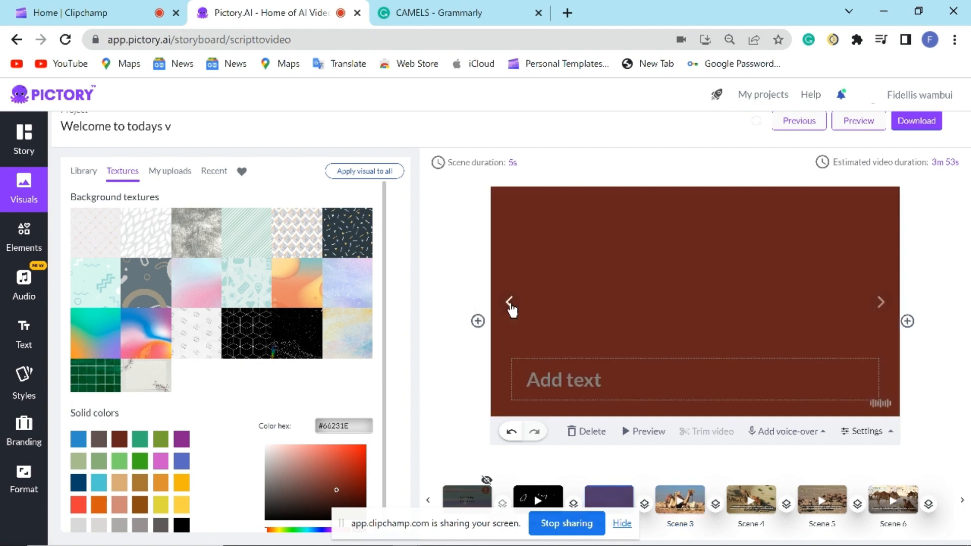
{"action": "left_click", "coordinate": [880, 303]}
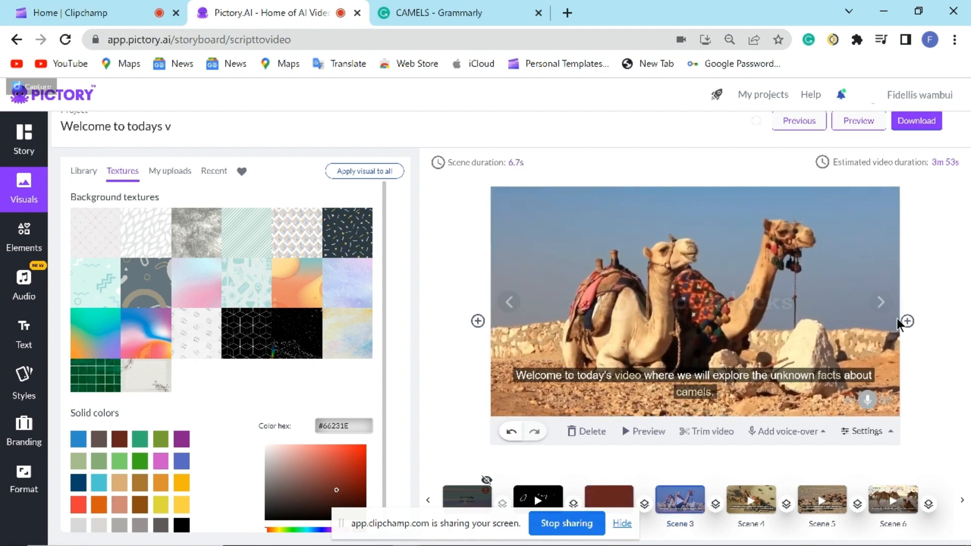
{"action": "mouse_move", "coordinate": [906, 321]}
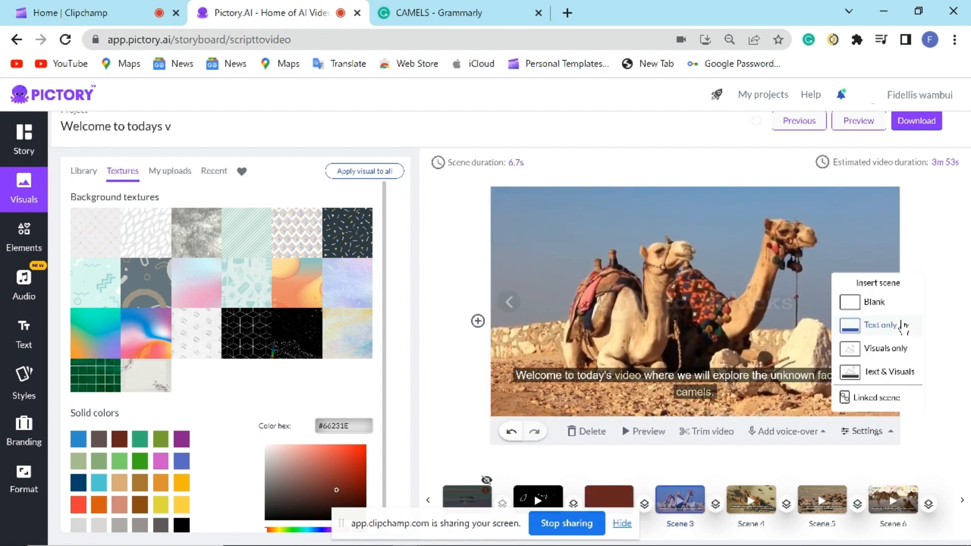
{"action": "left_click", "coordinate": [868, 341]}
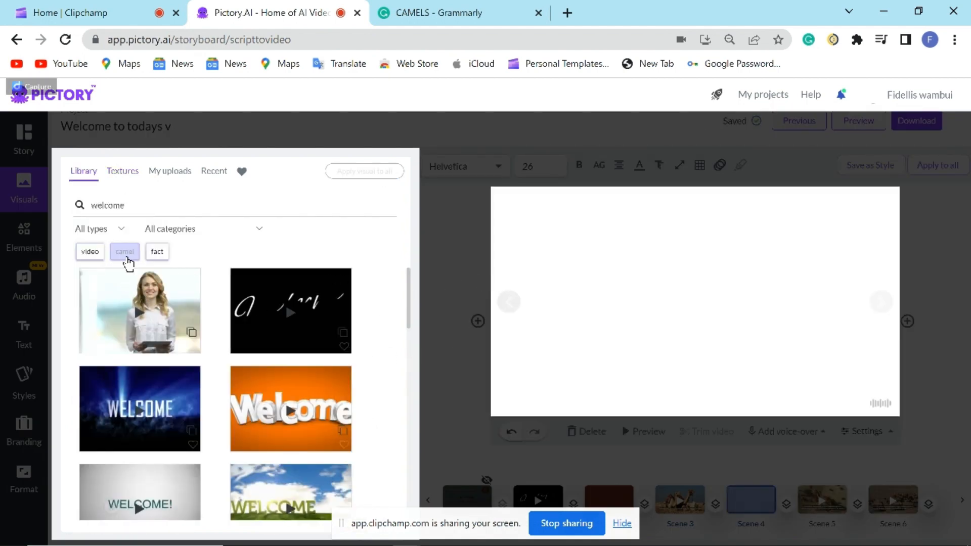
{"action": "left_click", "coordinate": [125, 253]}
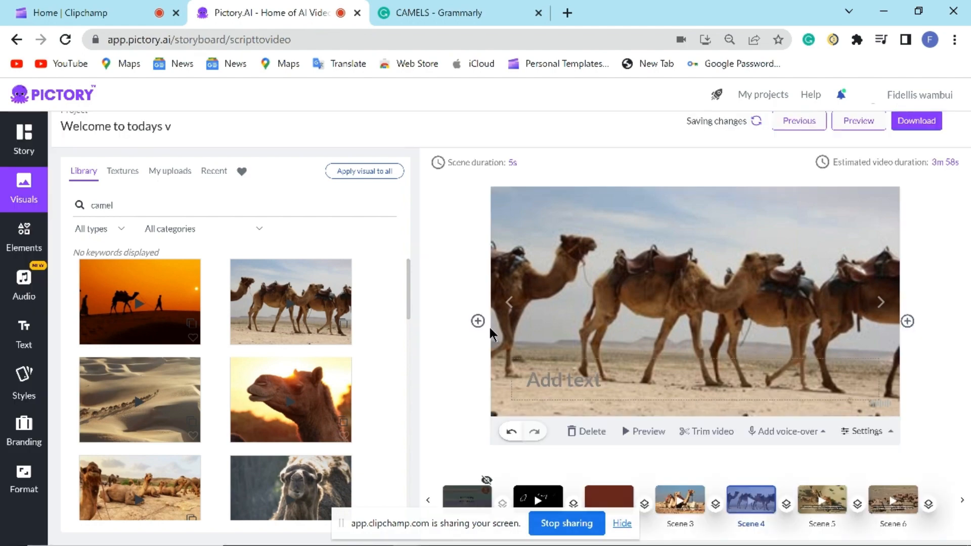
Step: Insert two empty scenes between scene 3 and the scene of walking saddled camels
{"action": "left_click", "coordinate": [478, 321]}
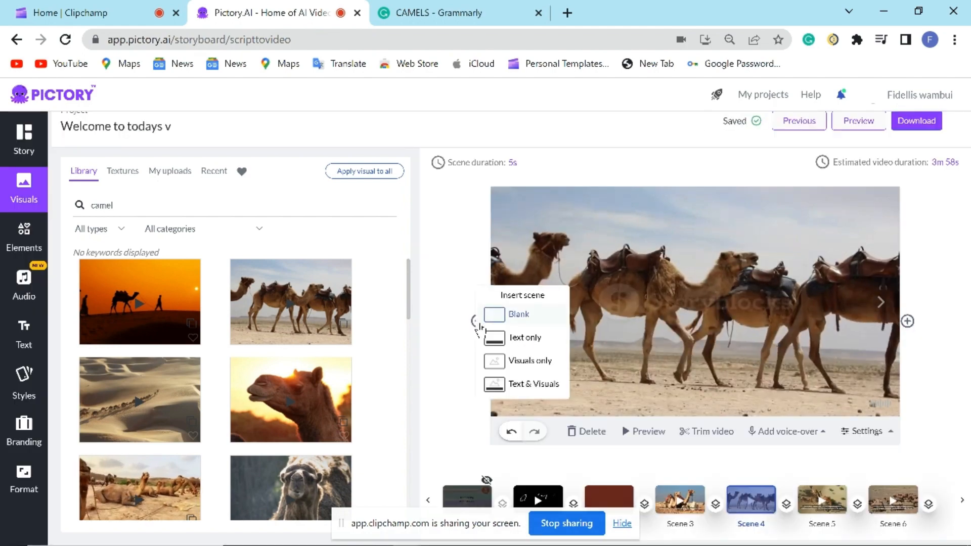
{"action": "left_click", "coordinate": [693, 334]}
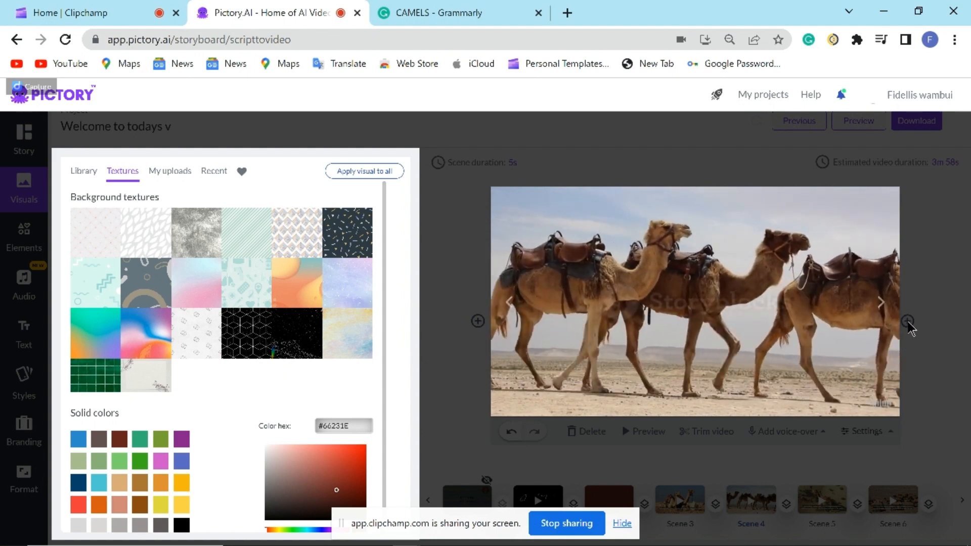
{"action": "left_click", "coordinate": [906, 322]}
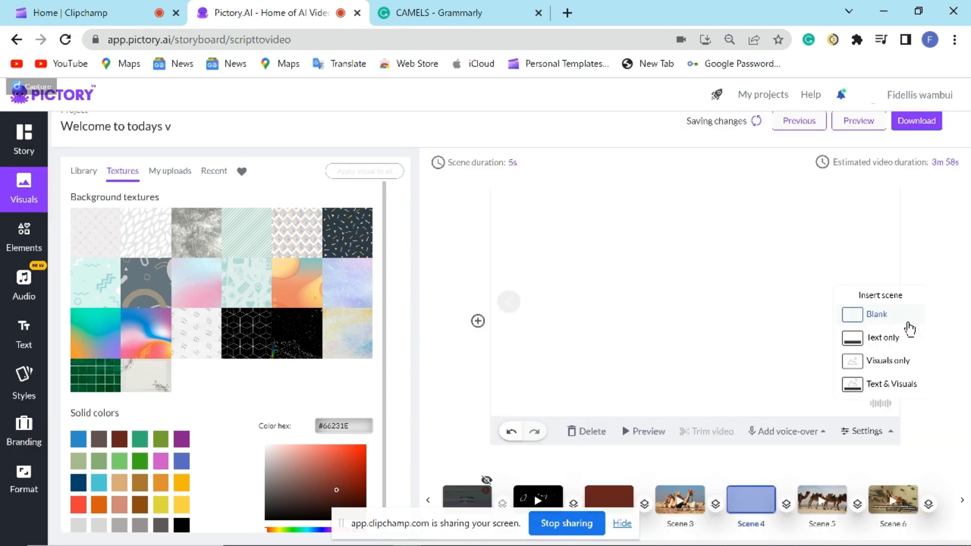
{"action": "left_click", "coordinate": [882, 389]}
{"action": "left_click", "coordinate": [475, 320]}
{"action": "left_click", "coordinate": [485, 324]}
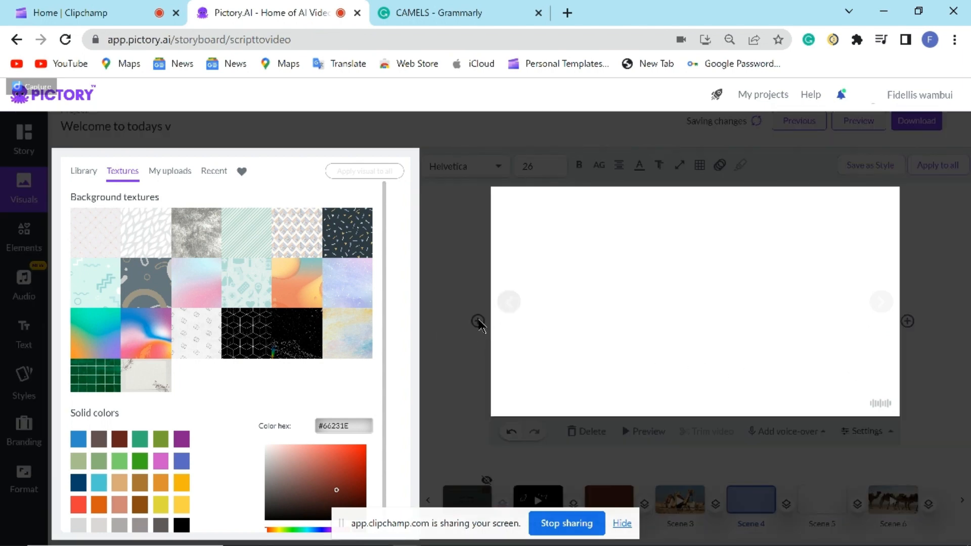
Step: Insert a text-and-visuals scene after scene 3 and use the library clip of camel silhouettes at sunset as its visual
{"action": "left_click", "coordinate": [478, 321]}
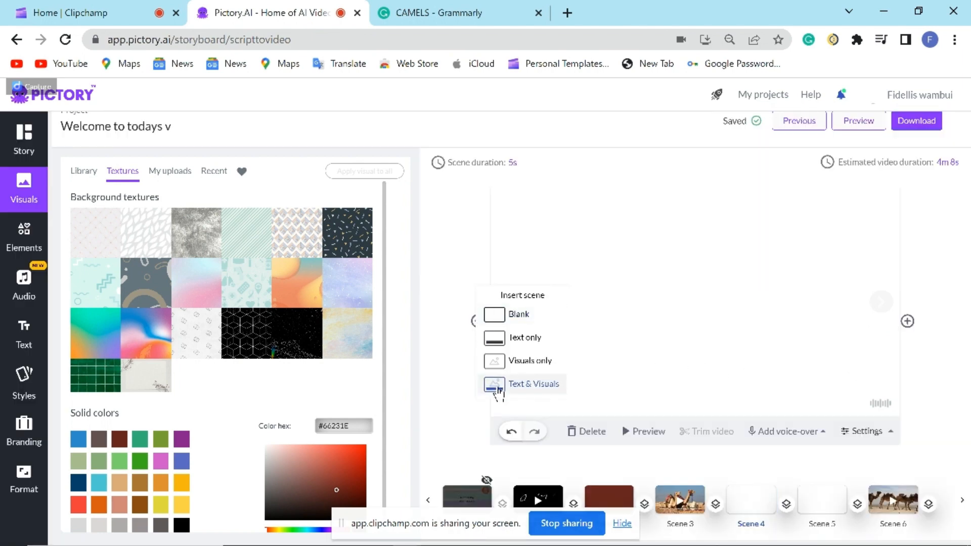
{"action": "left_click", "coordinate": [498, 391]}
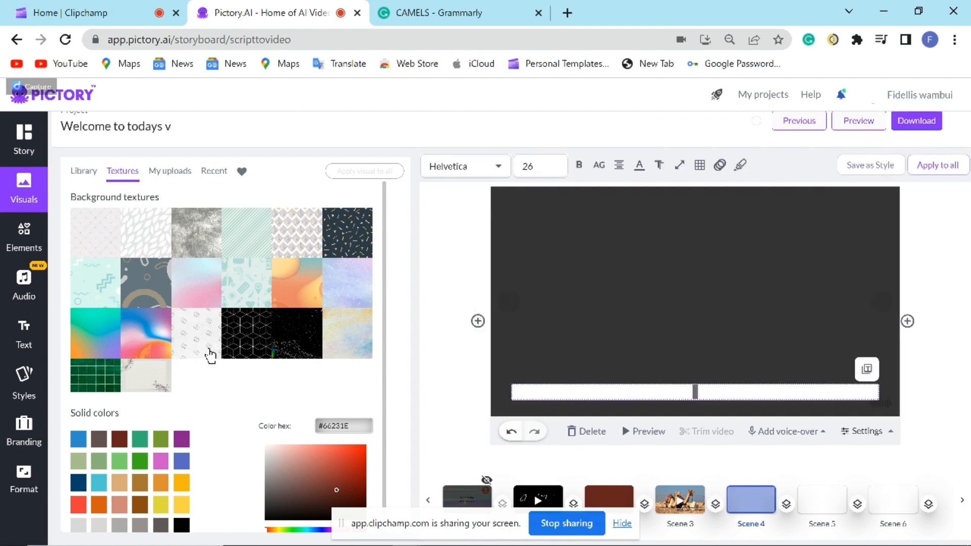
{"action": "left_click", "coordinate": [83, 176]}
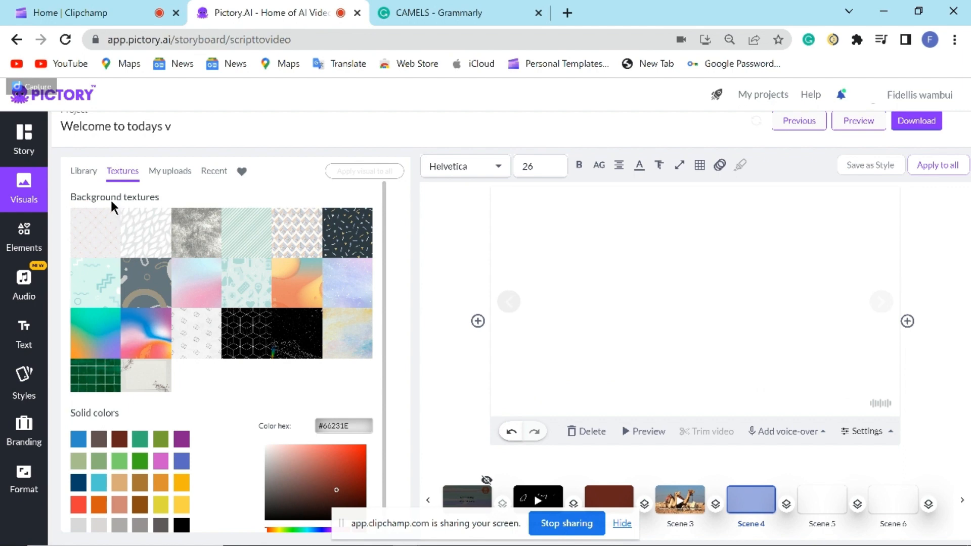
{"action": "left_click", "coordinate": [86, 172]}
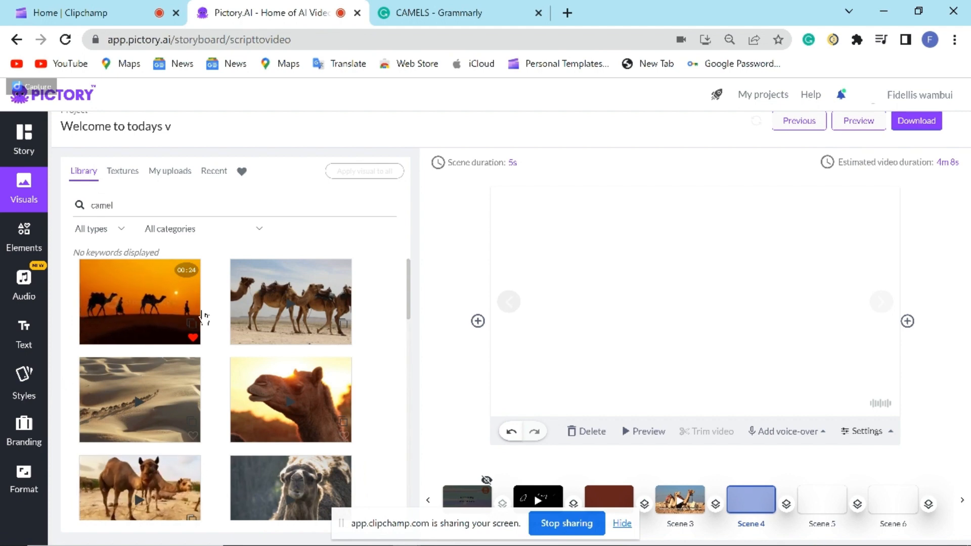
{"action": "left_click_drag", "start_coordinate": [201, 313], "coordinate": [574, 360]}
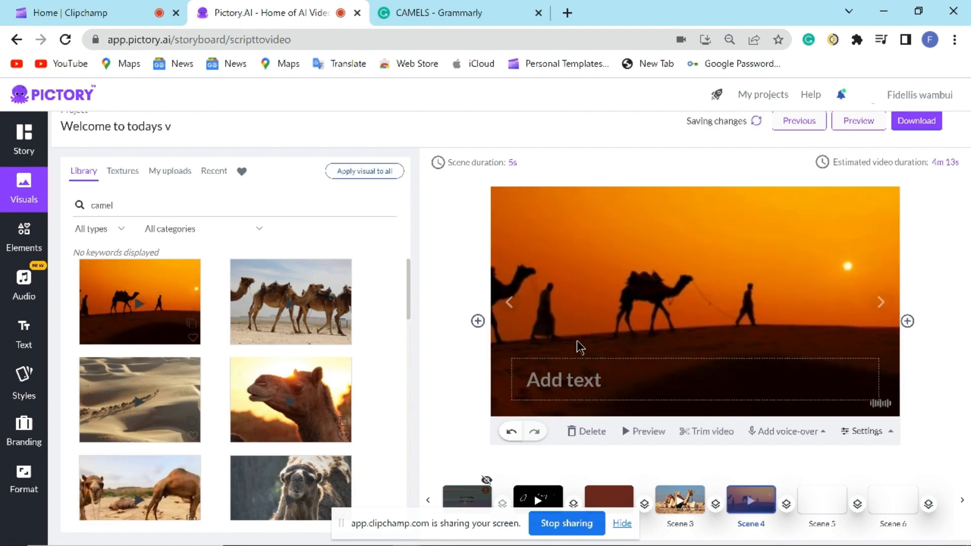
Step: Enter the caption "THE BEAST OF THE DESERT" in the sunset camel scene, followed by a line break
{"action": "left_click", "coordinate": [618, 389]}
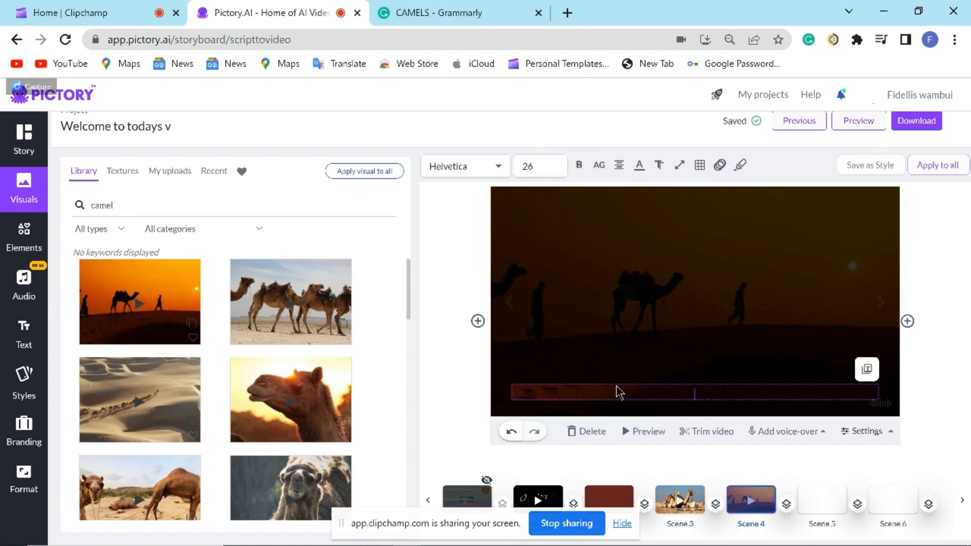
{"action": "type", "text": "CAM"}
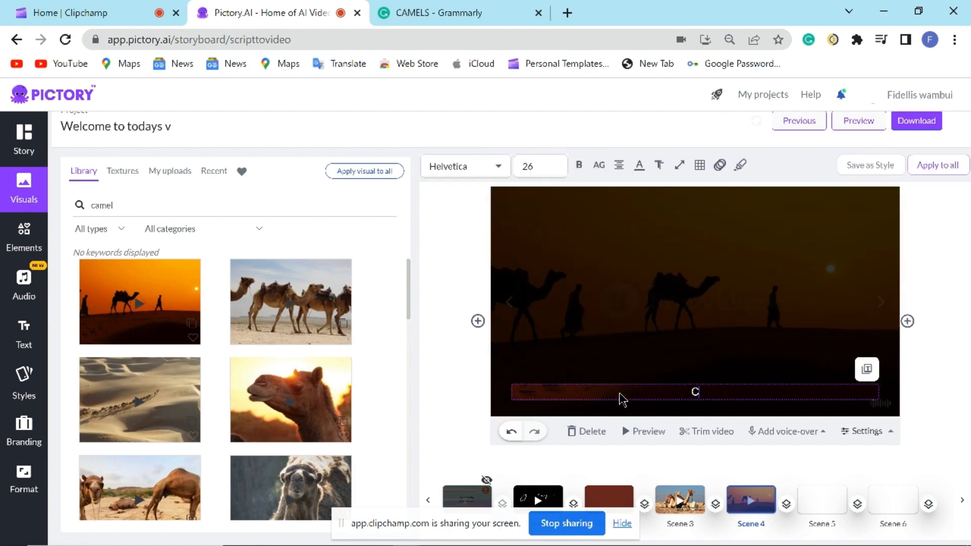
{"action": "key", "text": "BackSpace"}
{"action": "key", "text": "BackSpace"}
{"action": "key", "text": "BackSpace"}
{"action": "type", "text": "THE"}
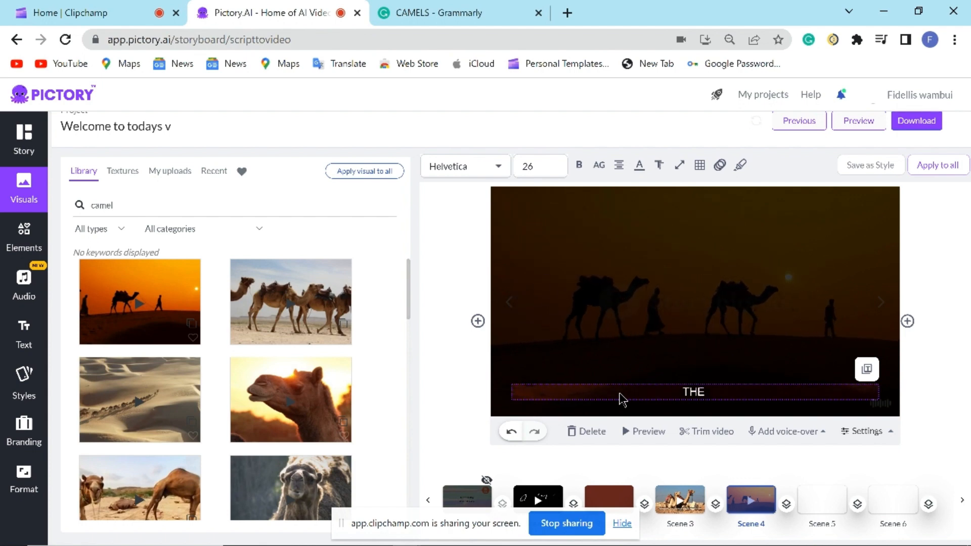
{"action": "type", "text": " BEAST OF T"}
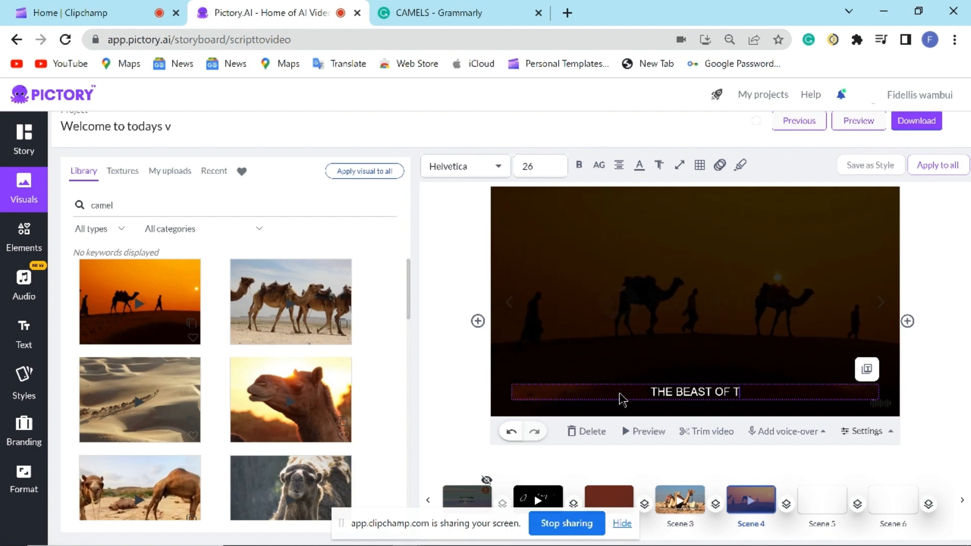
{"action": "type", "text": "HE DESERT"}
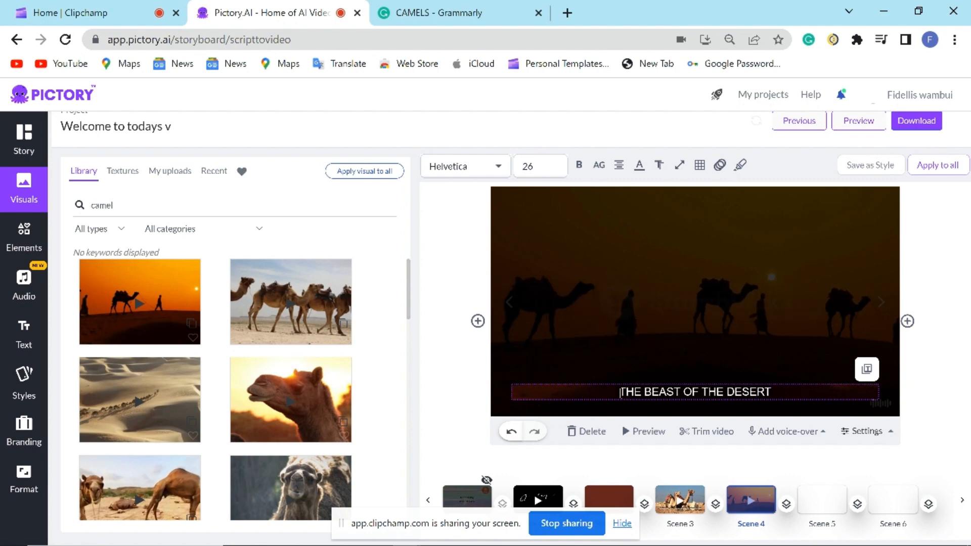
{"action": "key", "text": "Return"}
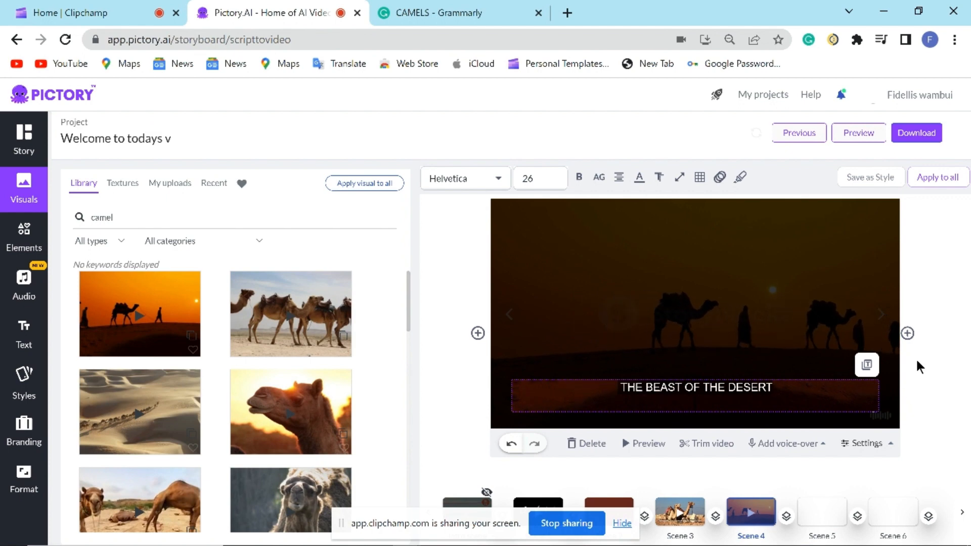
Step: Insert a linked scene after the scene captioned "THE BEAST OF THE DESERT"
{"action": "left_click", "coordinate": [473, 334]}
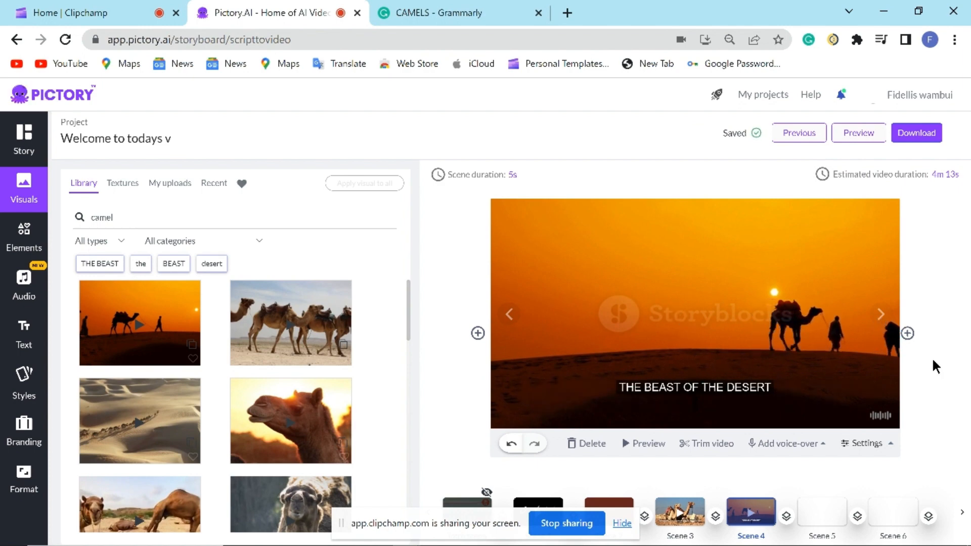
{"action": "mouse_move", "coordinate": [907, 333]}
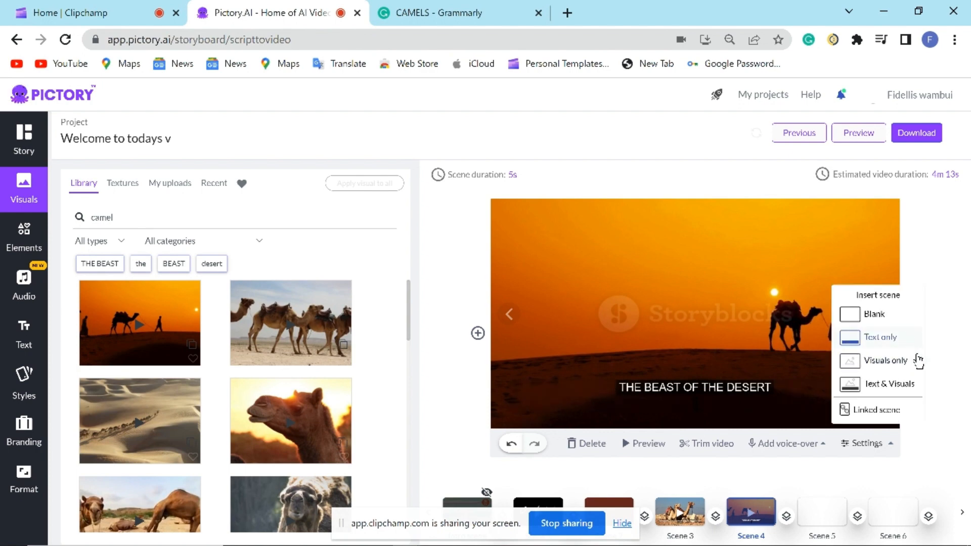
{"action": "left_click", "coordinate": [893, 411]}
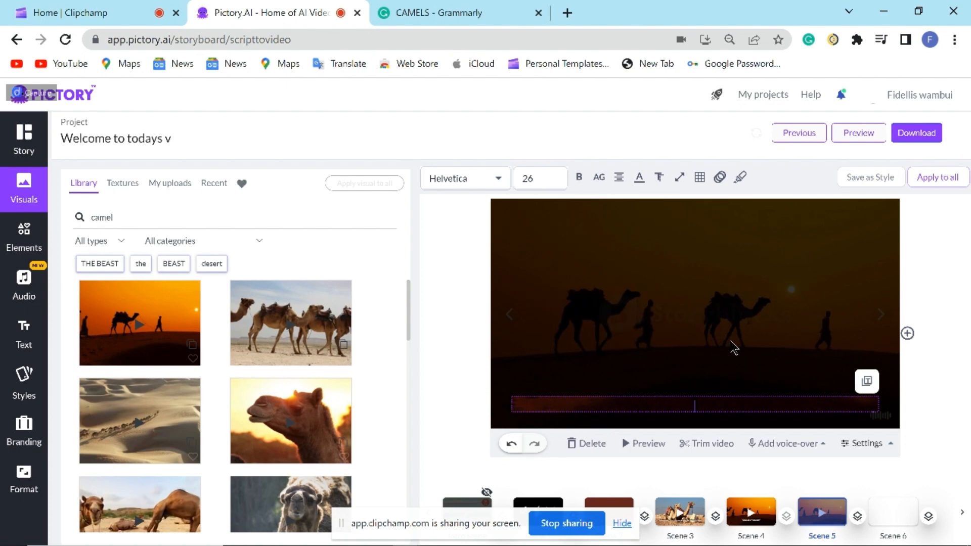
Step: Try the clip of a camel caravan crossing sand dunes on the linked scenes and look through the neighbouring scenes
{"action": "left_click", "coordinate": [150, 420]}
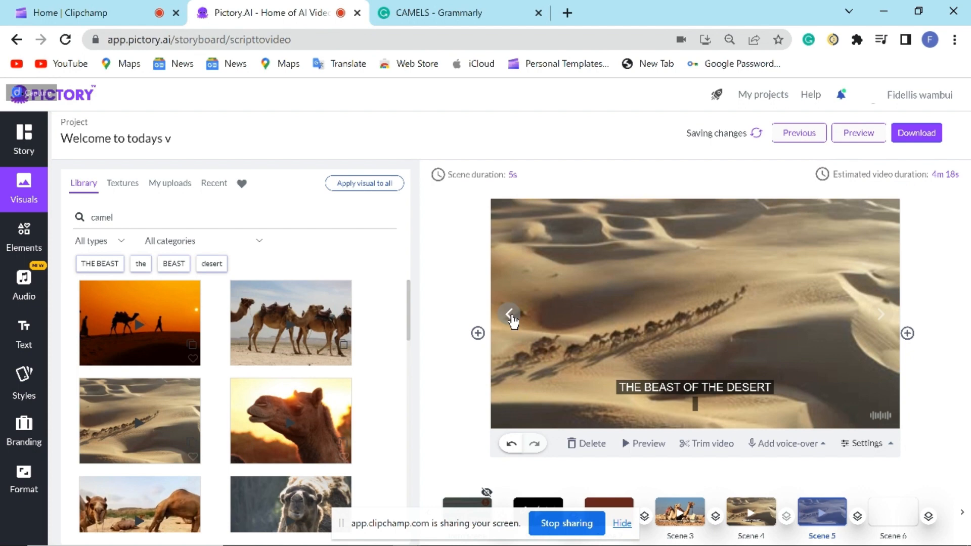
{"action": "left_click", "coordinate": [509, 315]}
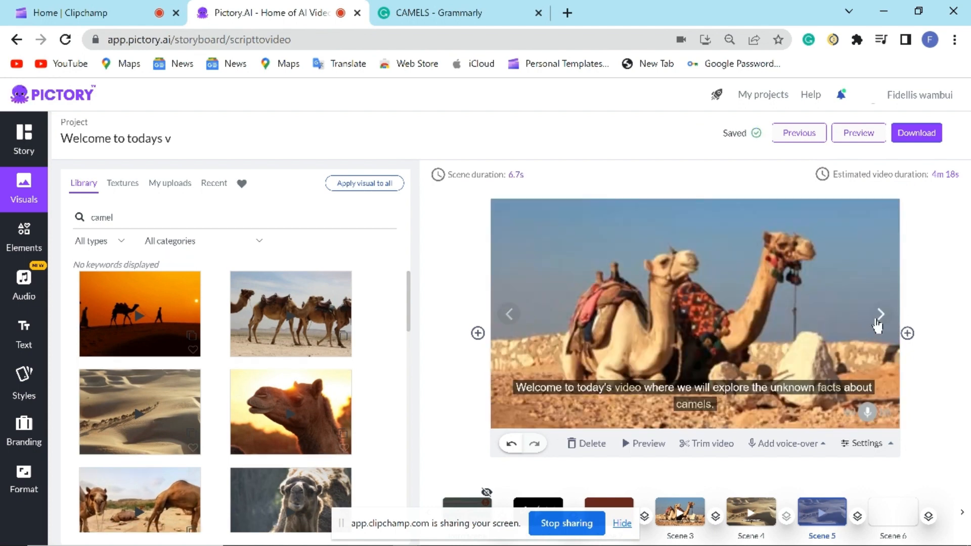
{"action": "left_click", "coordinate": [878, 317]}
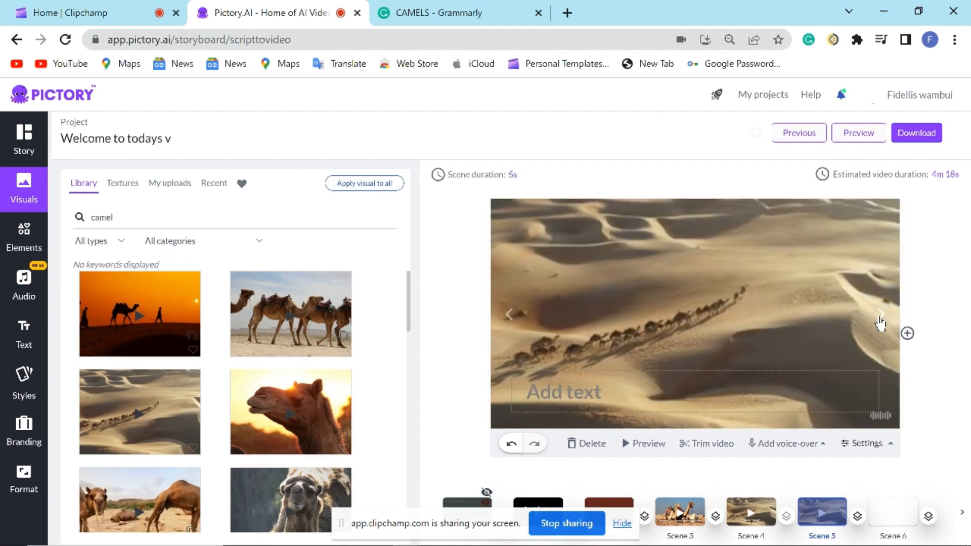
{"action": "left_click", "coordinate": [879, 318]}
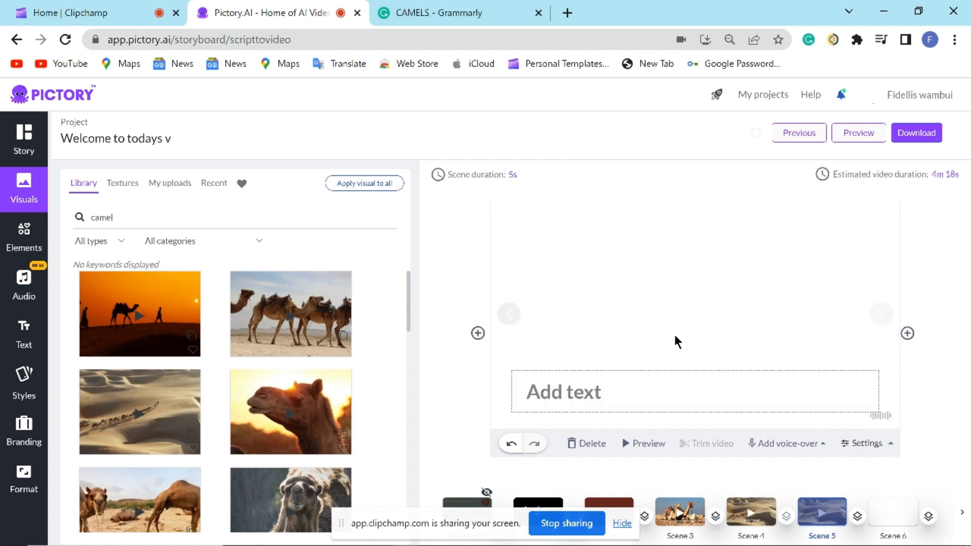
{"action": "left_click", "coordinate": [510, 315]}
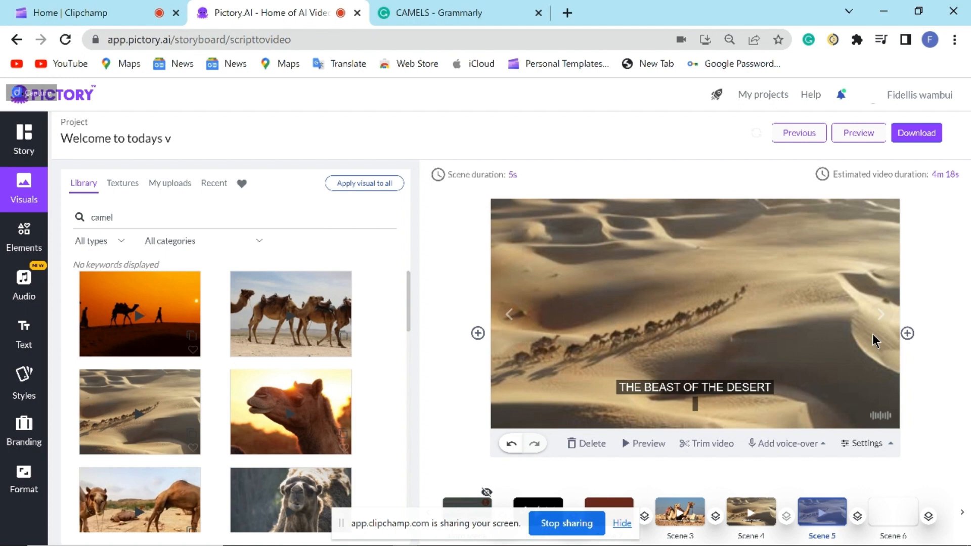
Step: Set the linked scenes' visual to the clip of camel silhouettes at sunset and check both scenes
{"action": "left_click", "coordinate": [142, 331]}
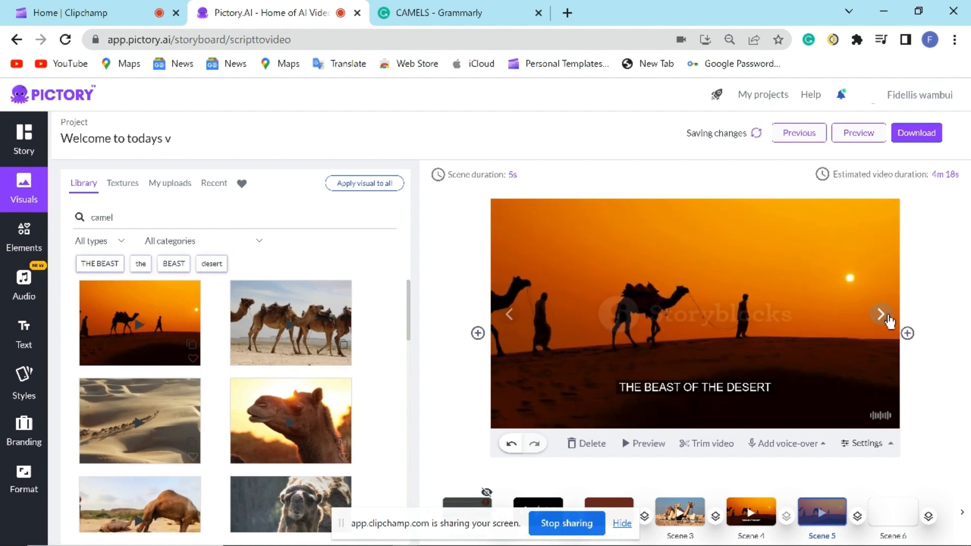
{"action": "left_click", "coordinate": [887, 316]}
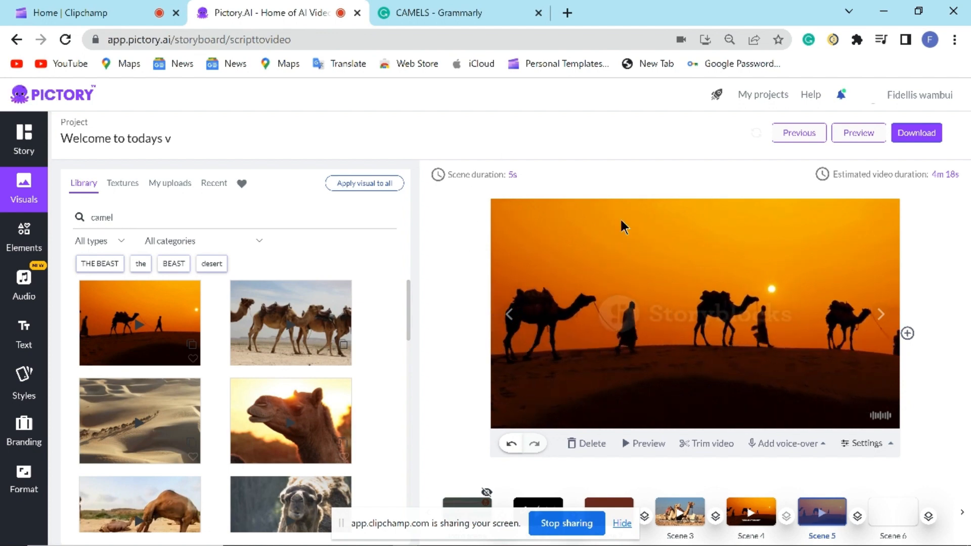
{"action": "left_click", "coordinate": [475, 174]}
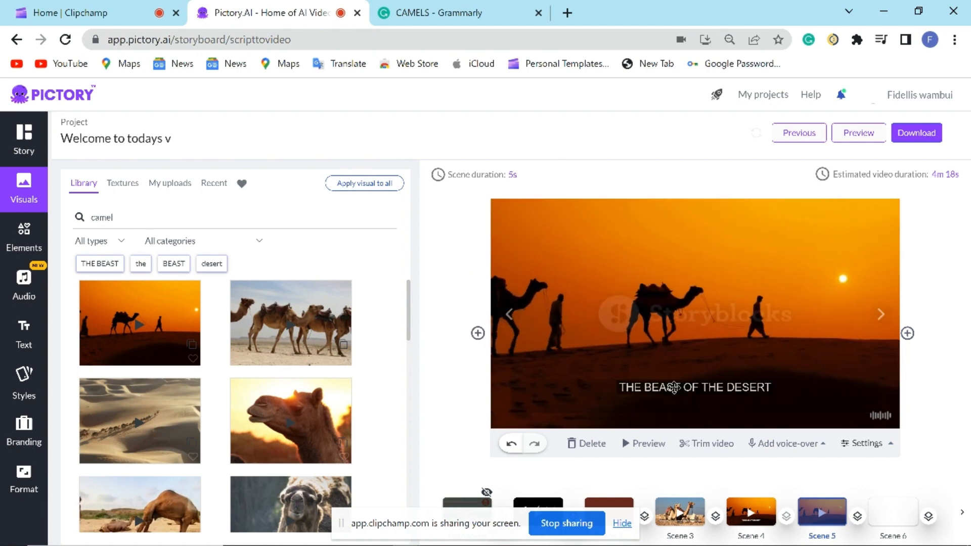
Step: Look through the caption's formatting options, including font, size, text style, alignment, text shadow and position
{"action": "left_click", "coordinate": [674, 387]}
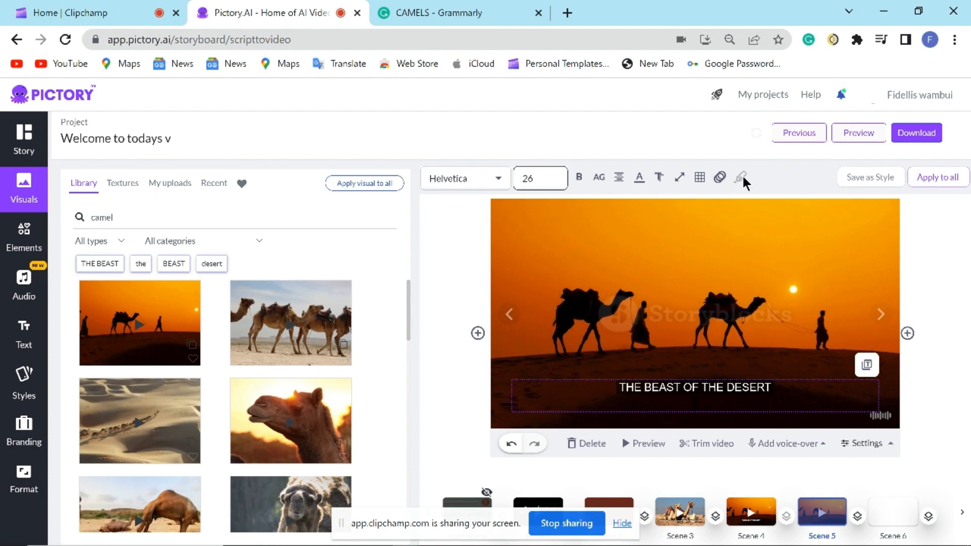
{"action": "left_click", "coordinate": [499, 181]}
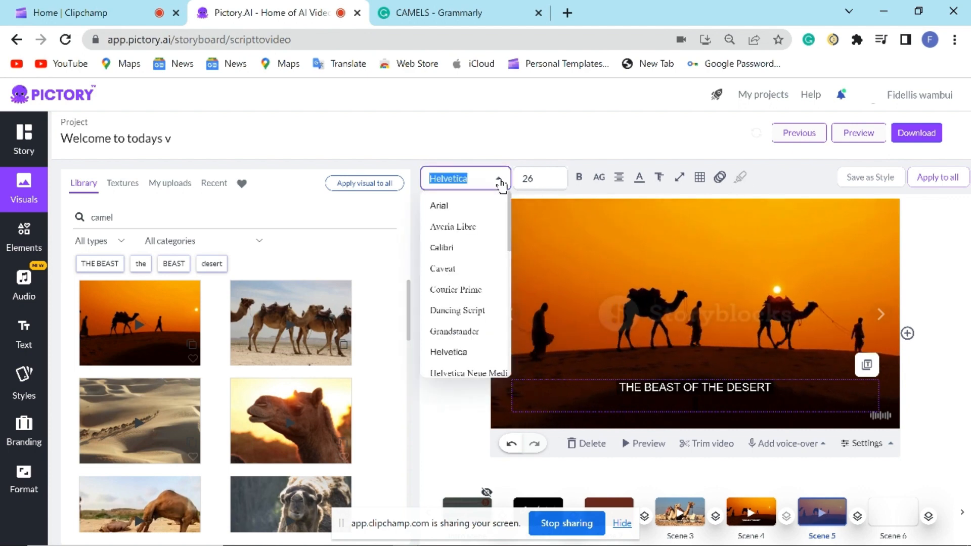
{"action": "left_click", "coordinate": [545, 186]}
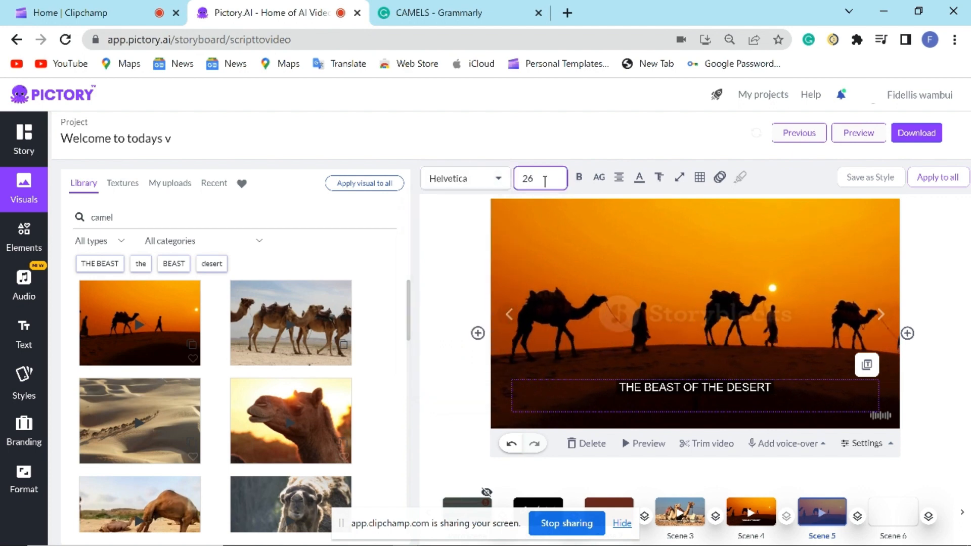
{"action": "left_click", "coordinate": [599, 179]}
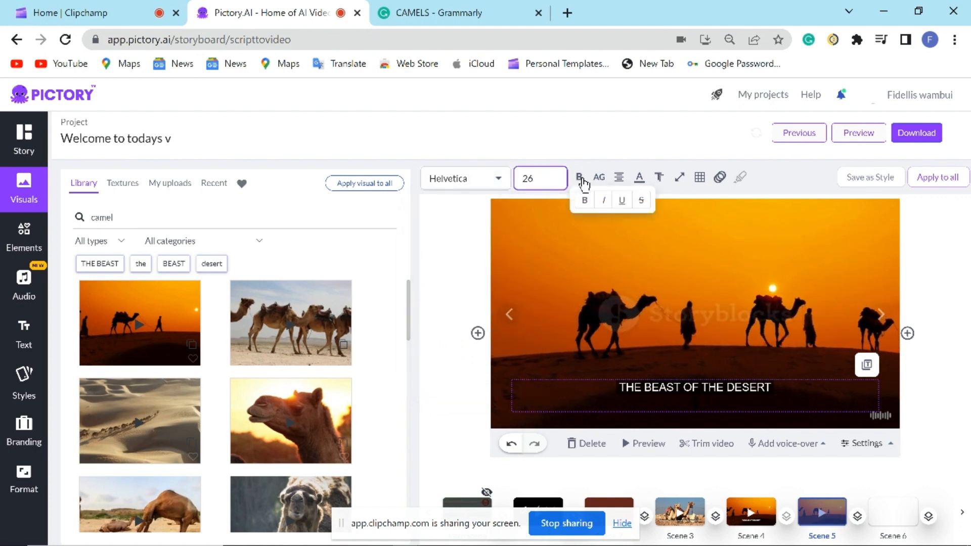
{"action": "left_click", "coordinate": [618, 180]}
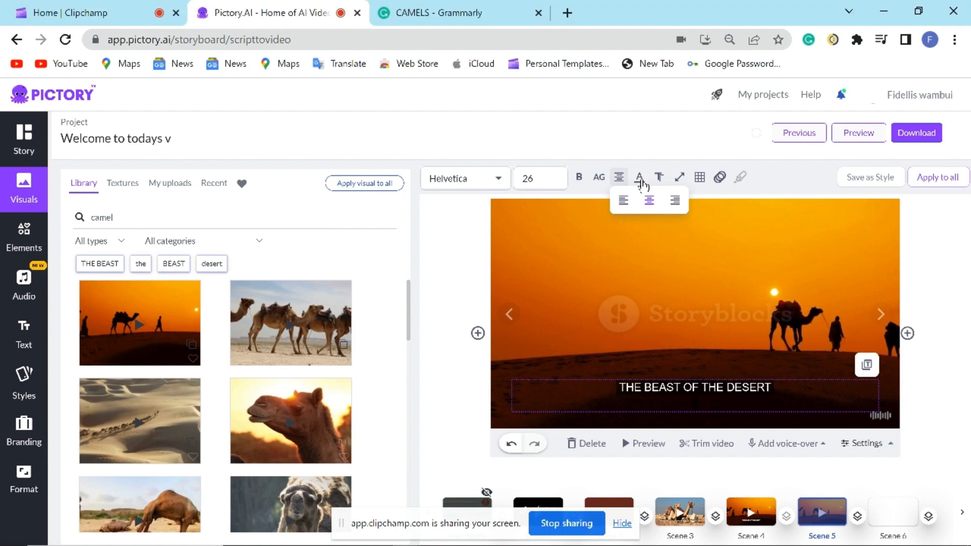
{"action": "left_click", "coordinate": [659, 184]}
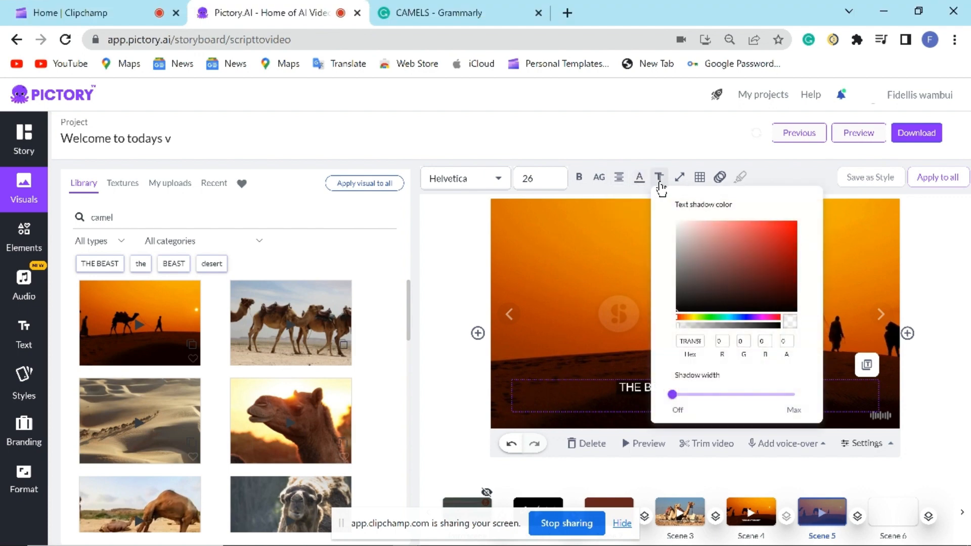
{"action": "left_click", "coordinate": [700, 178]}
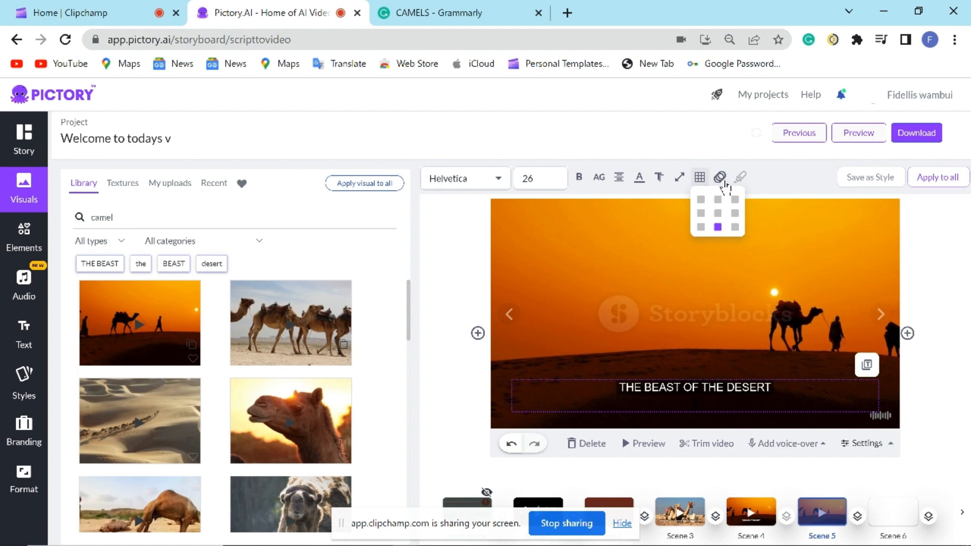
{"action": "left_click", "coordinate": [553, 182]}
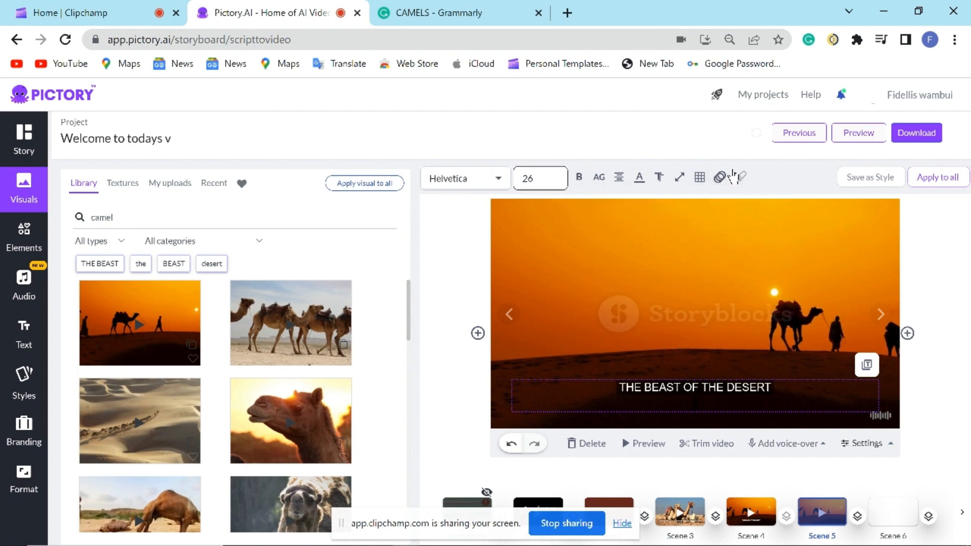
{"action": "left_click", "coordinate": [738, 373]}
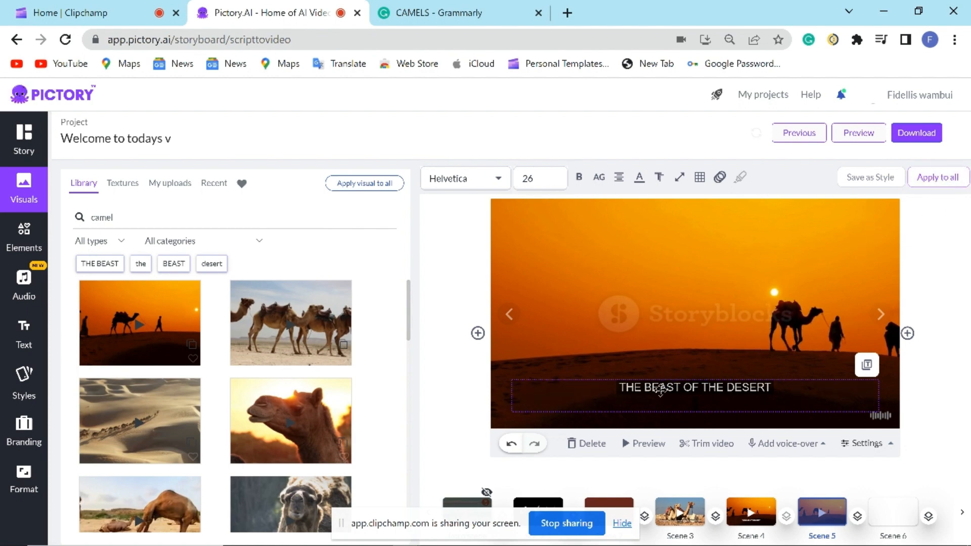
Step: Set the font size of the "THE BEAST OF THE DESERT" caption to 42
{"action": "triple_click", "coordinate": [660, 391]}
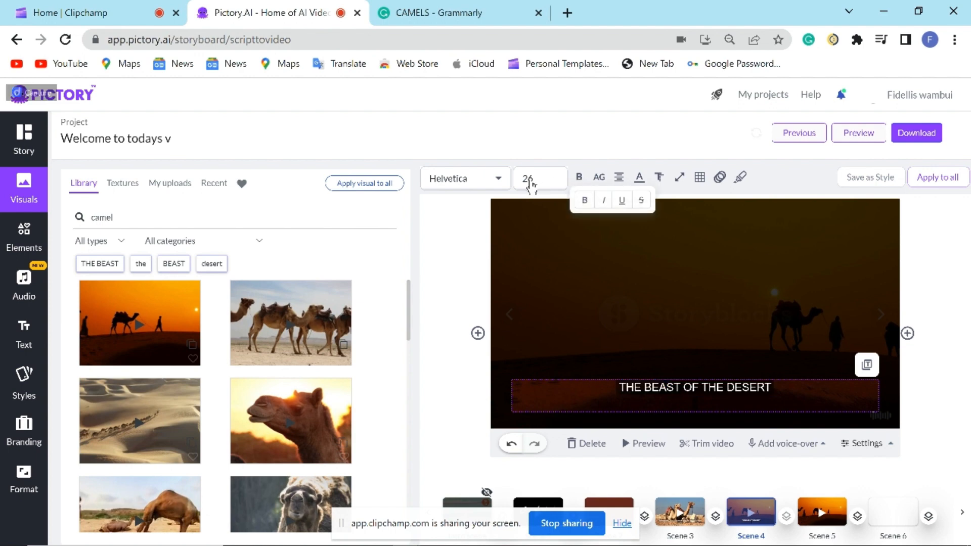
{"action": "left_click", "coordinate": [529, 180]}
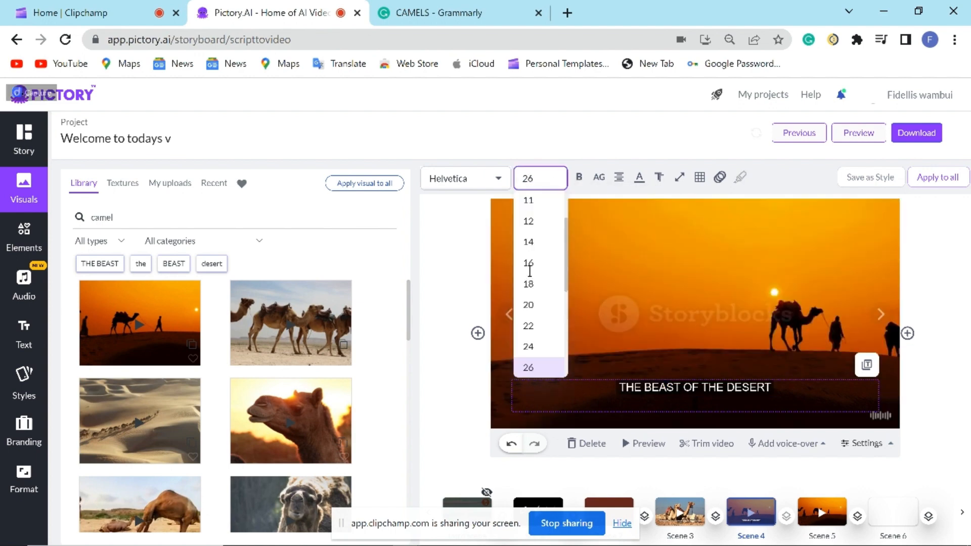
{"action": "scroll", "coordinate": [531, 282], "scroll_direction": "down", "scroll_amount": 4}
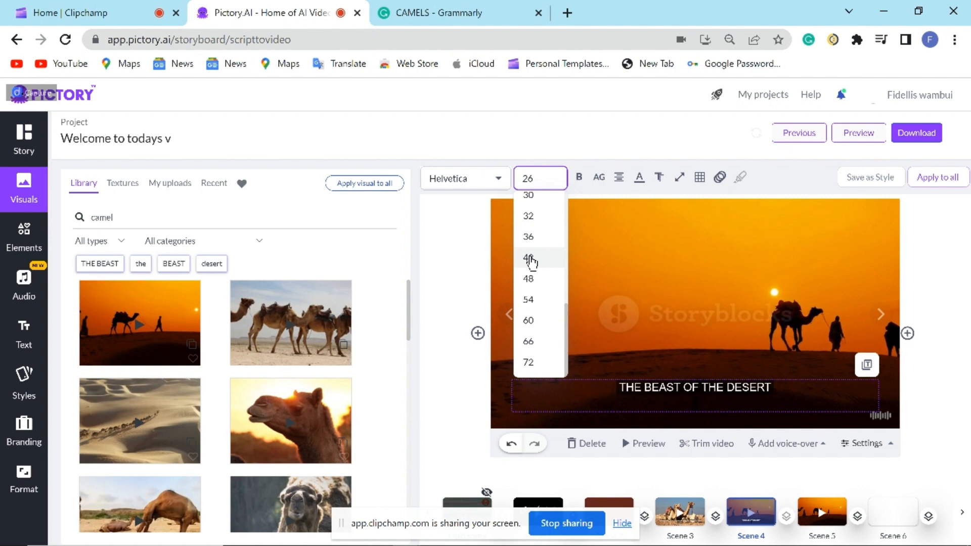
{"action": "left_click", "coordinate": [529, 259]}
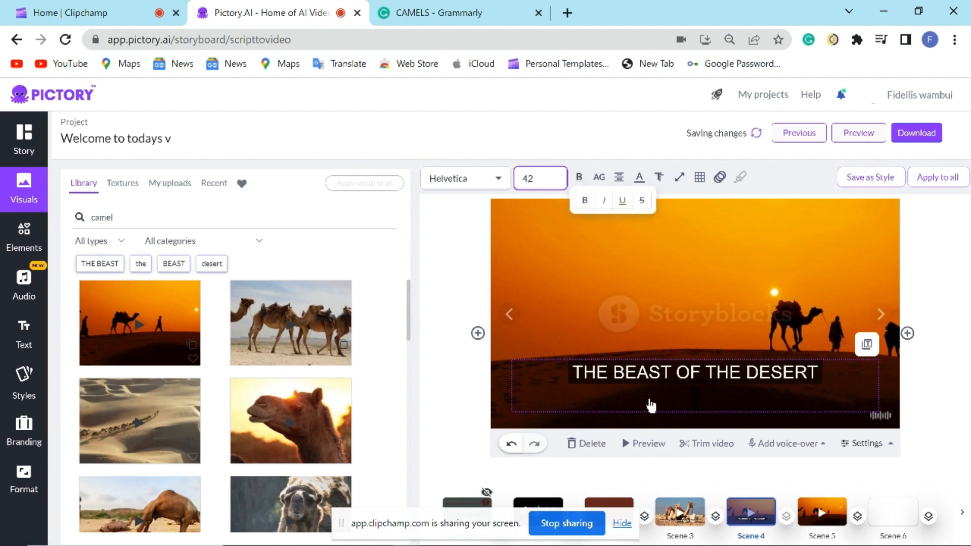
Step: Try the italic and strikethrough styles on the "THE BEAST OF THE DESERT" caption and leave it bold and underlined
{"action": "left_click", "coordinate": [578, 176]}
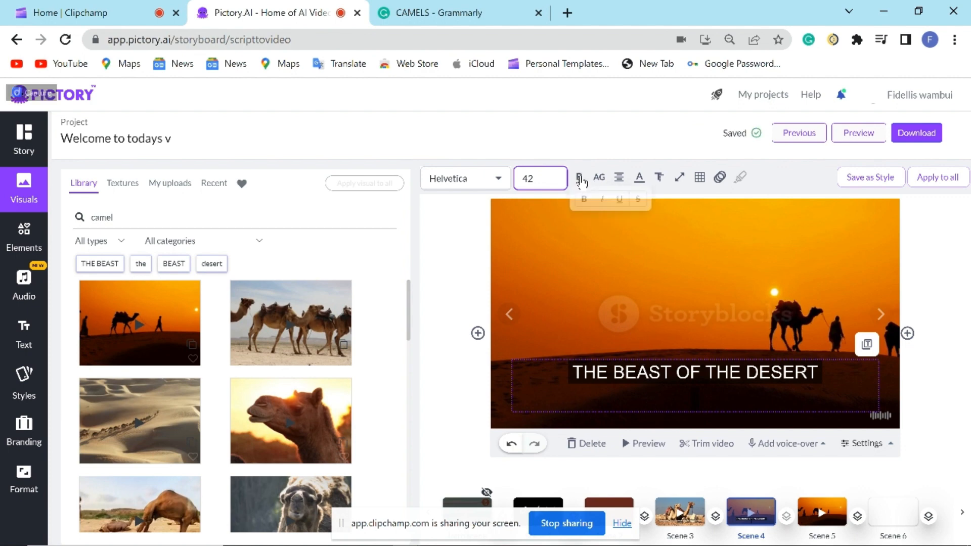
{"action": "left_click", "coordinate": [587, 201]}
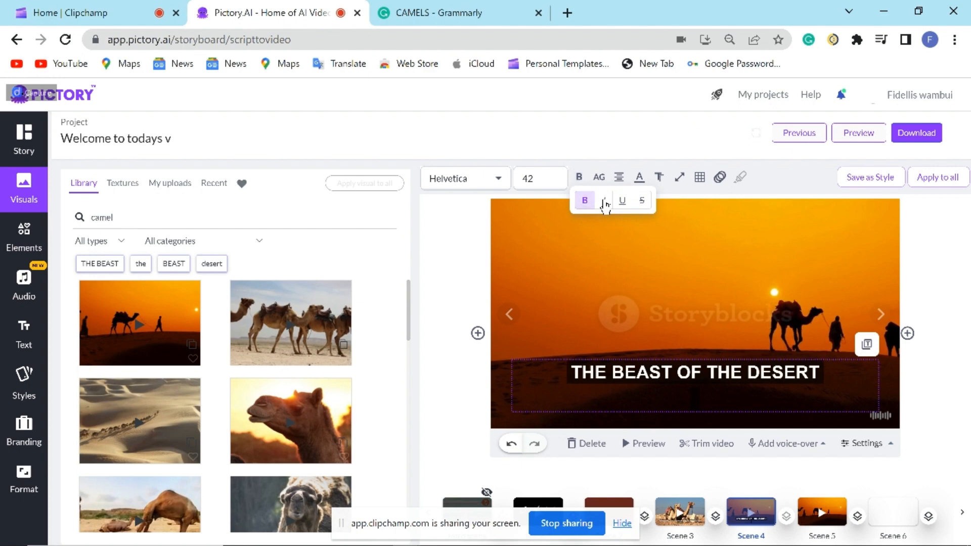
{"action": "left_click", "coordinate": [605, 201]}
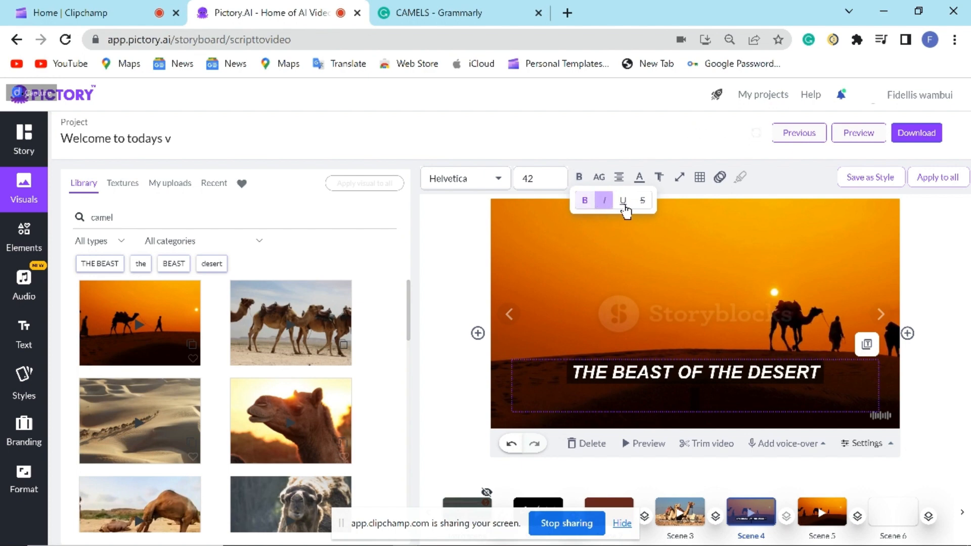
{"action": "left_click", "coordinate": [623, 202]}
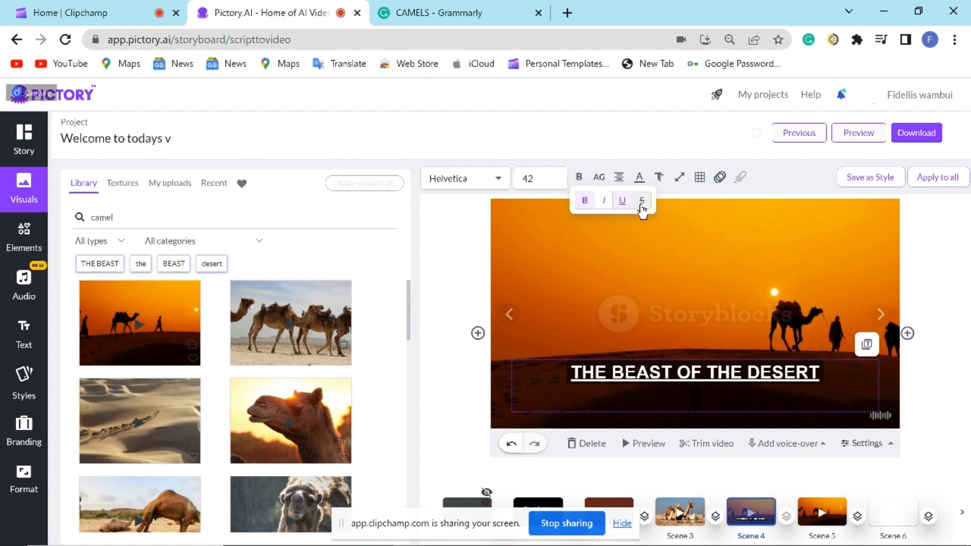
{"action": "left_click", "coordinate": [641, 201]}
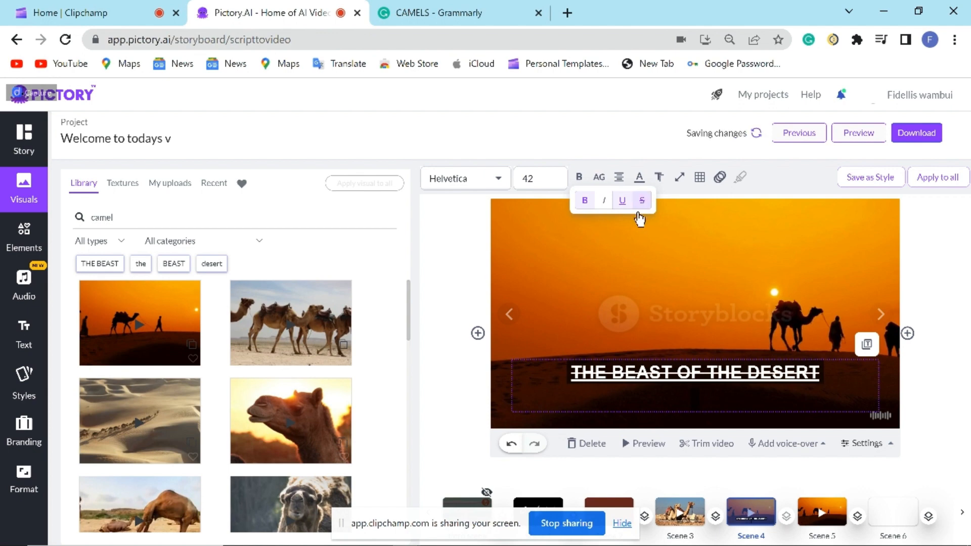
{"action": "left_click", "coordinate": [641, 202]}
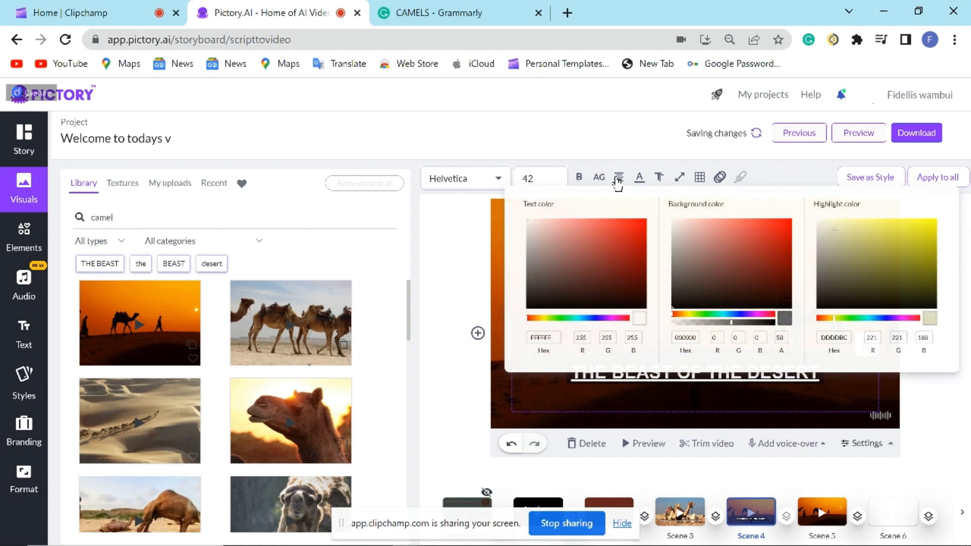
Step: Set the caption's text color to a soft red (RGB 224, 89, 89) and its background color to pink (RGB 219, 135, 135)
{"action": "mouse_move", "coordinate": [625, 180]}
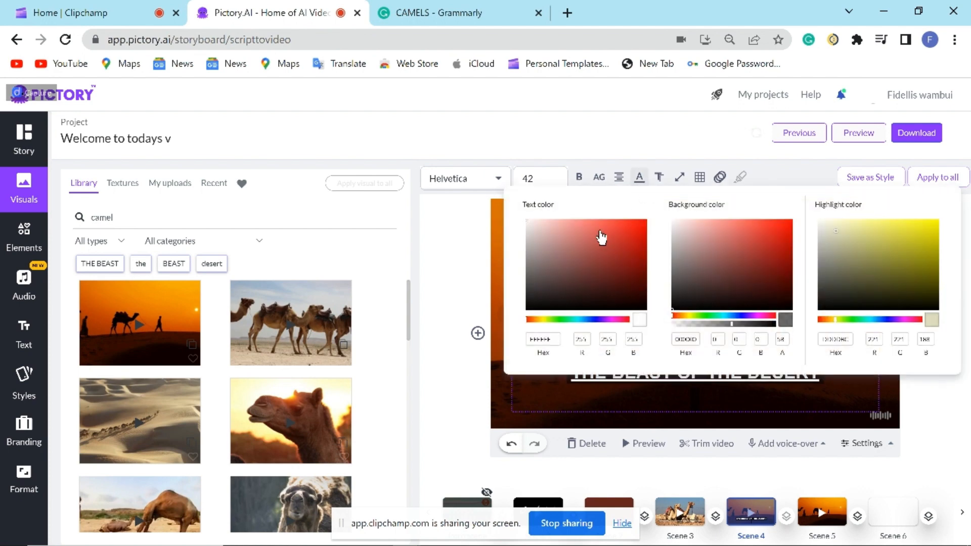
{"action": "left_click", "coordinate": [718, 231]}
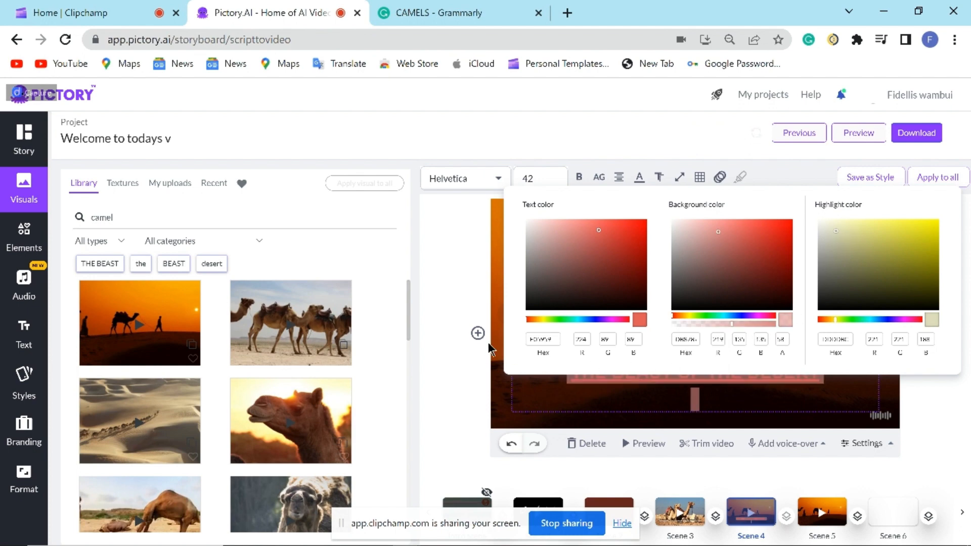
{"action": "left_click", "coordinate": [672, 206]}
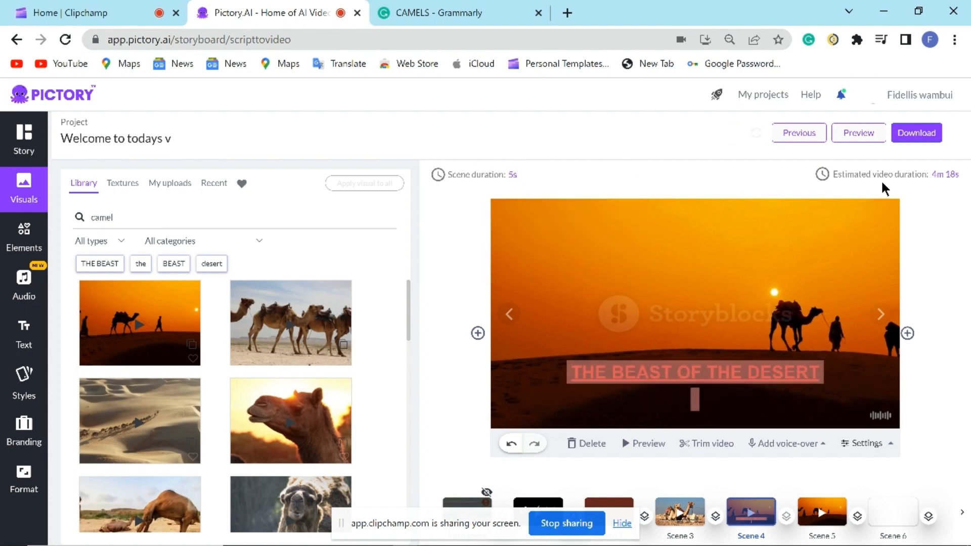
Step: Look at the caption's position choices and its entry animation and speed options
{"action": "left_click", "coordinate": [693, 373]}
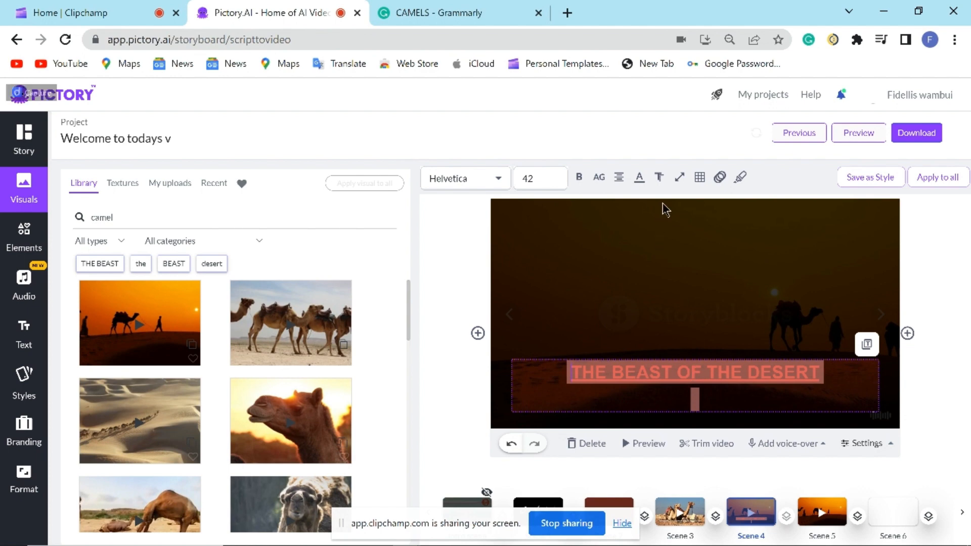
{"action": "left_click", "coordinate": [706, 179]}
{"action": "left_click", "coordinate": [720, 178]}
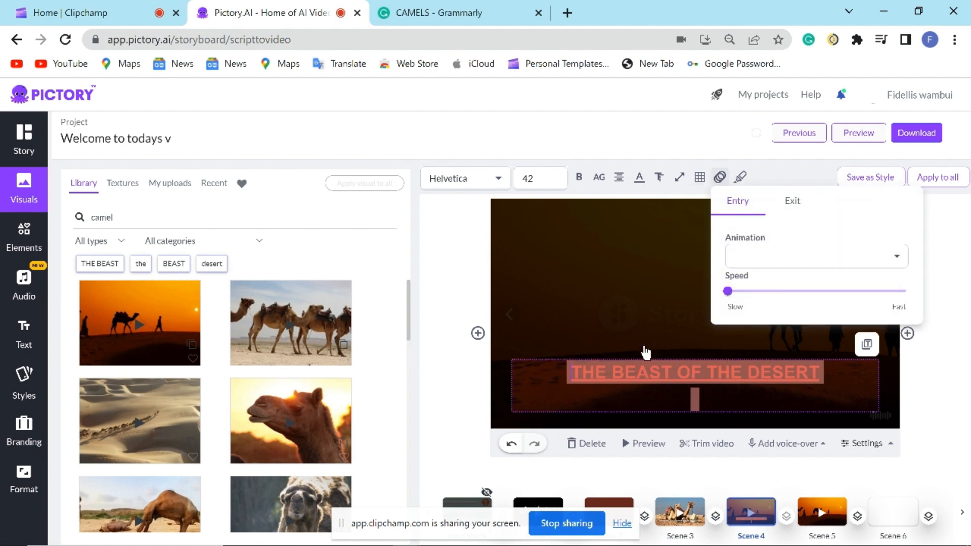
{"action": "left_click", "coordinate": [458, 384]}
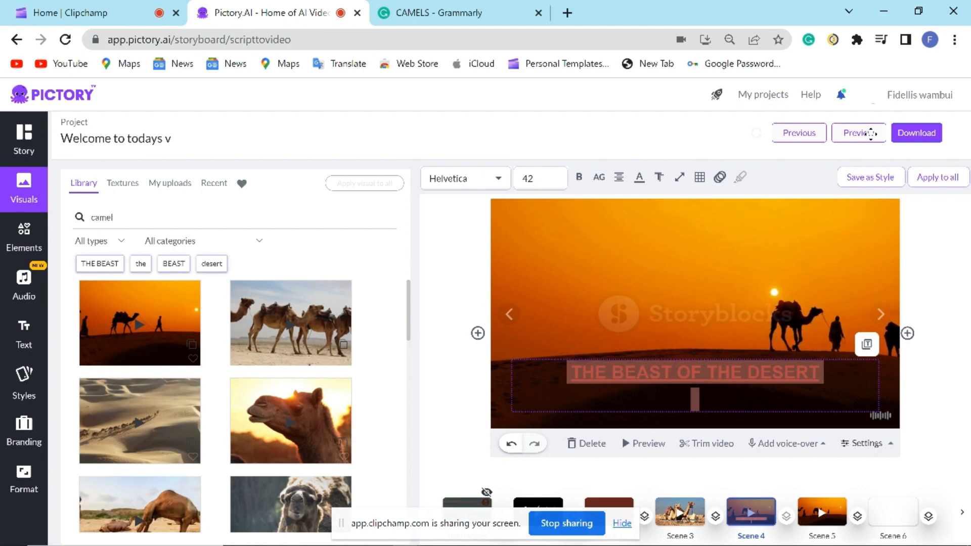
{"action": "left_click", "coordinate": [846, 137]}
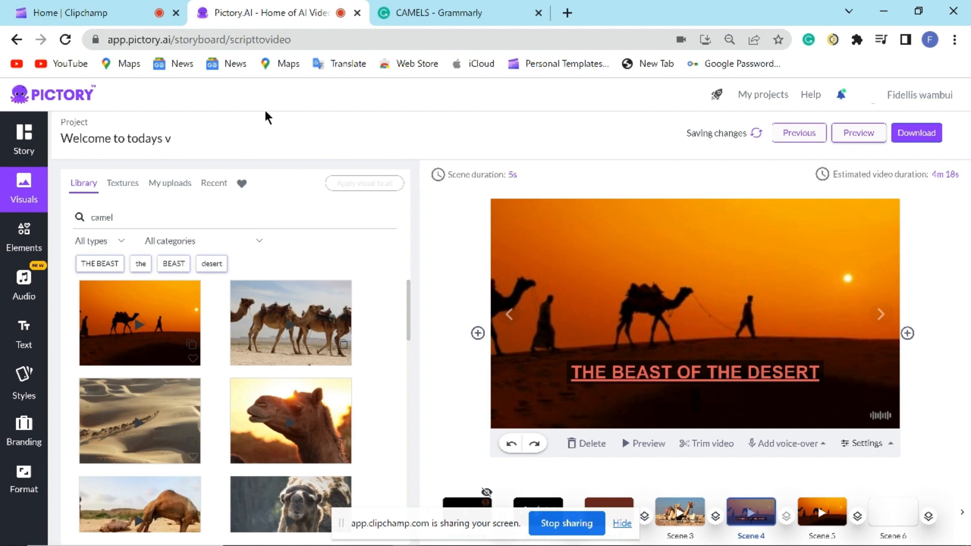
Step: Rename the project as CAMELS and start the video download
{"action": "left_click_drag", "start_coordinate": [175, 140], "coordinate": [128, 139]}
{"action": "left_click_drag", "start_coordinate": [42, 148], "coordinate": [52, 144]}
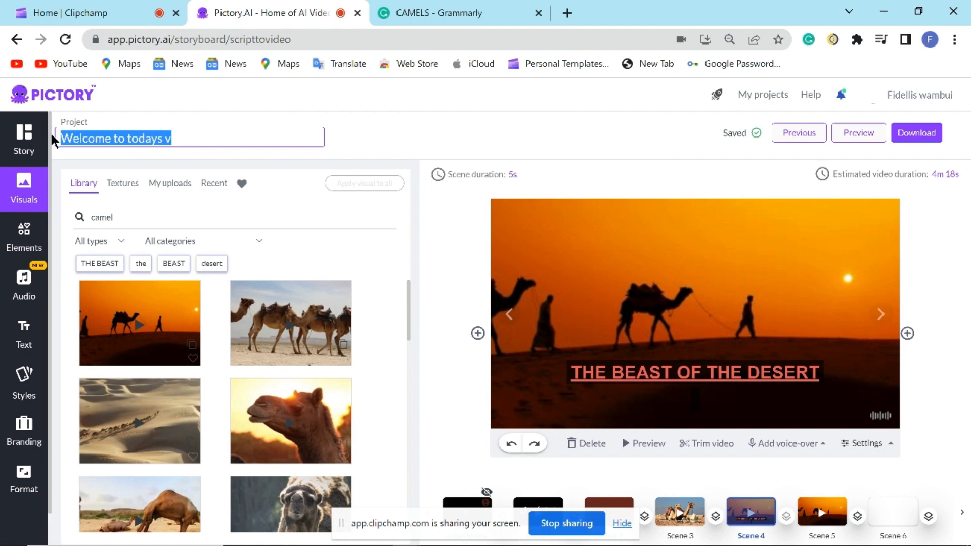
{"action": "type", "text": "CAMEL"}
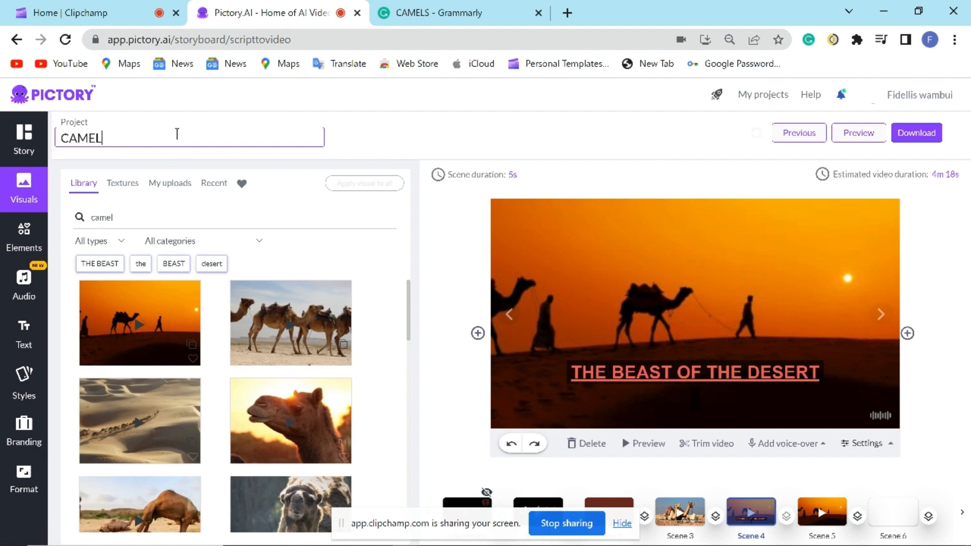
{"action": "type", "text": "S"}
{"action": "left_click", "coordinate": [911, 140]}
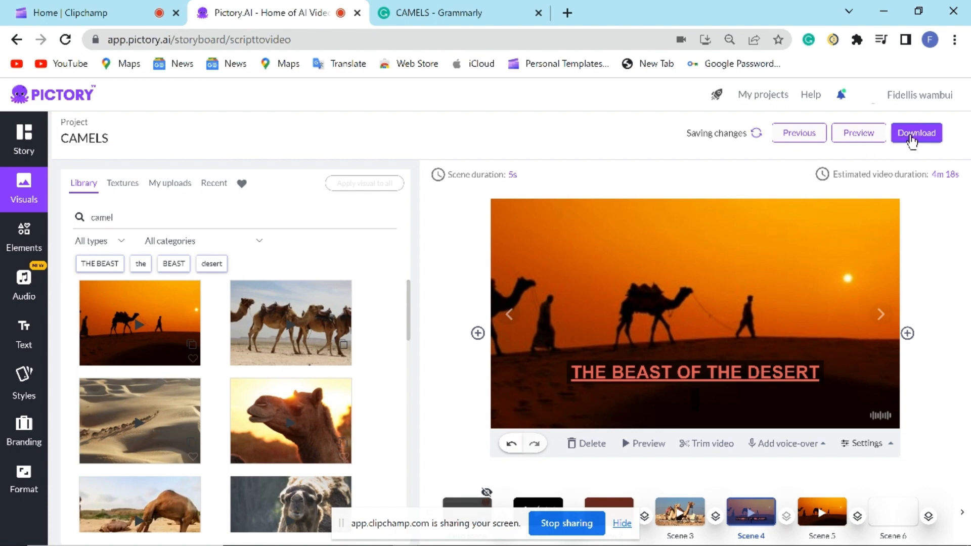